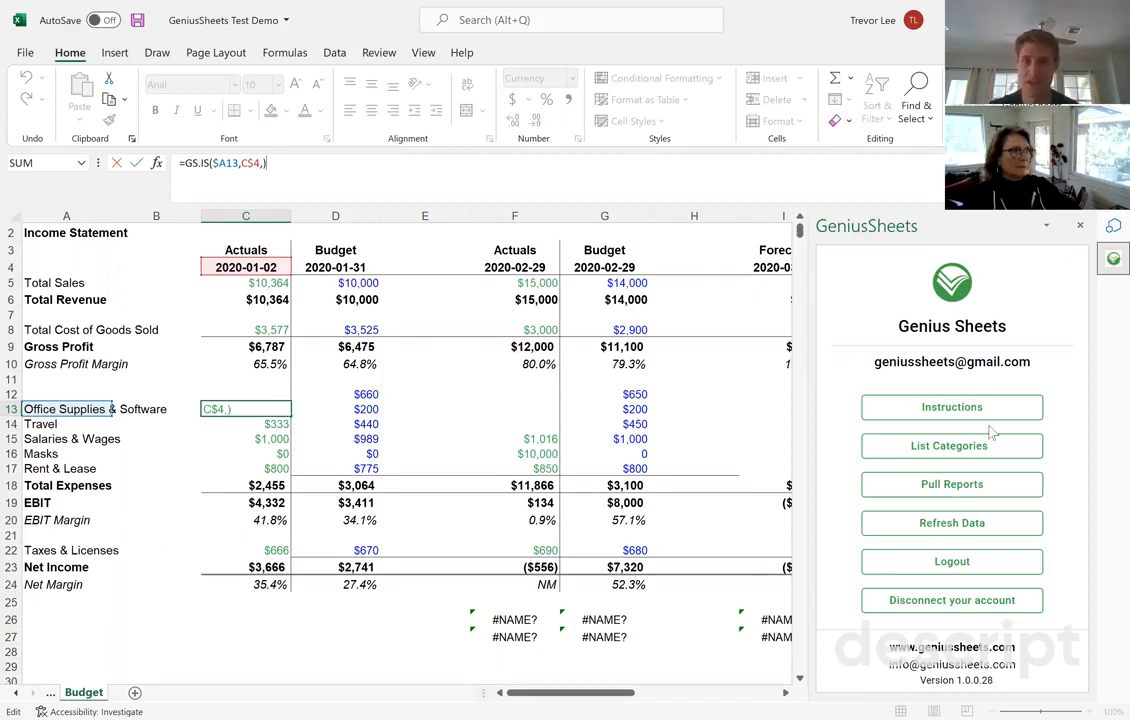
Open the GeniusSheets category list and examine the GS.IS formulas behind the January actuals in C13 and C14.
click(944, 452)
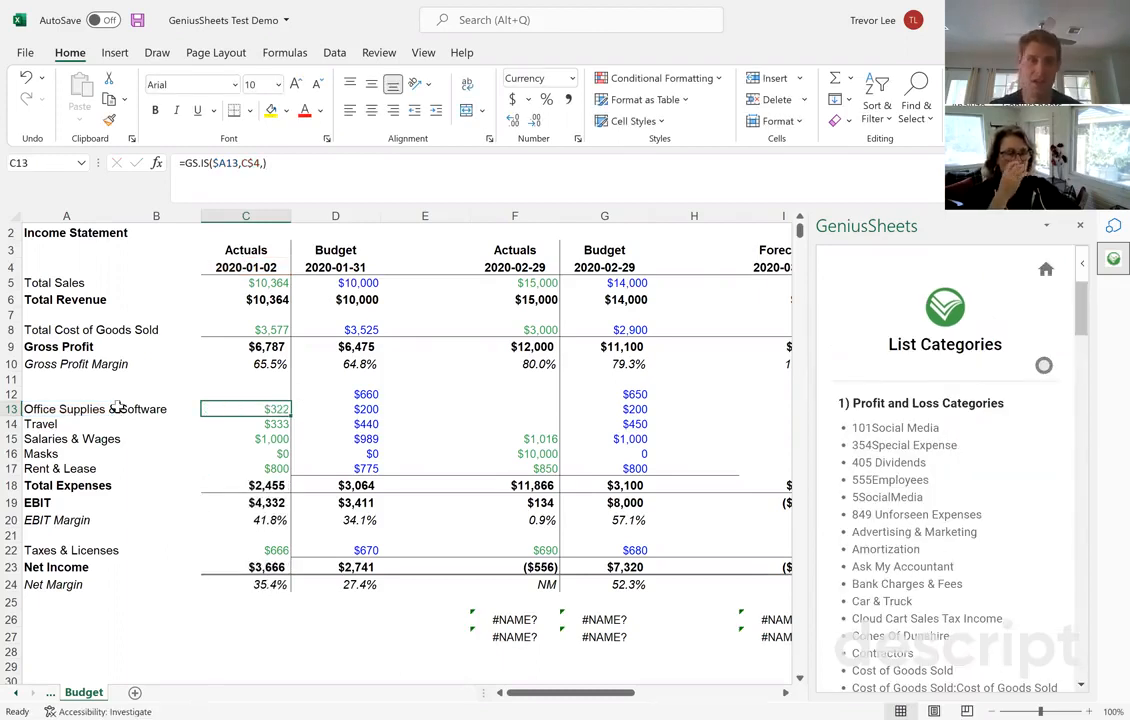
click(266, 422)
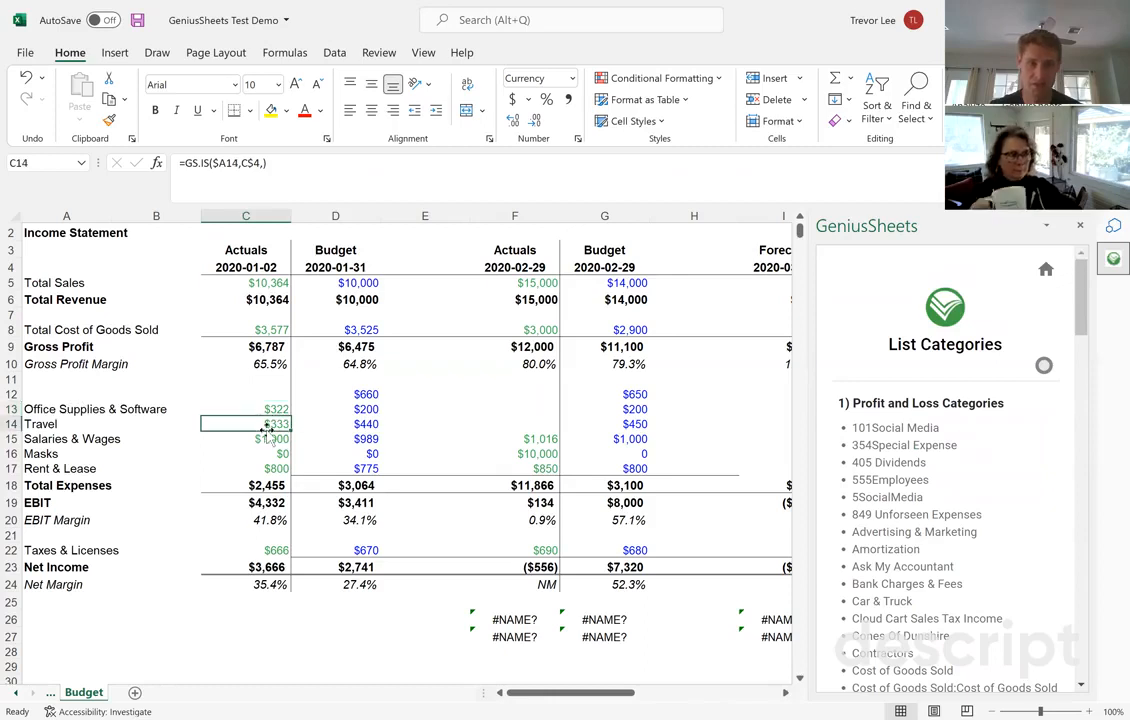
click(266, 407)
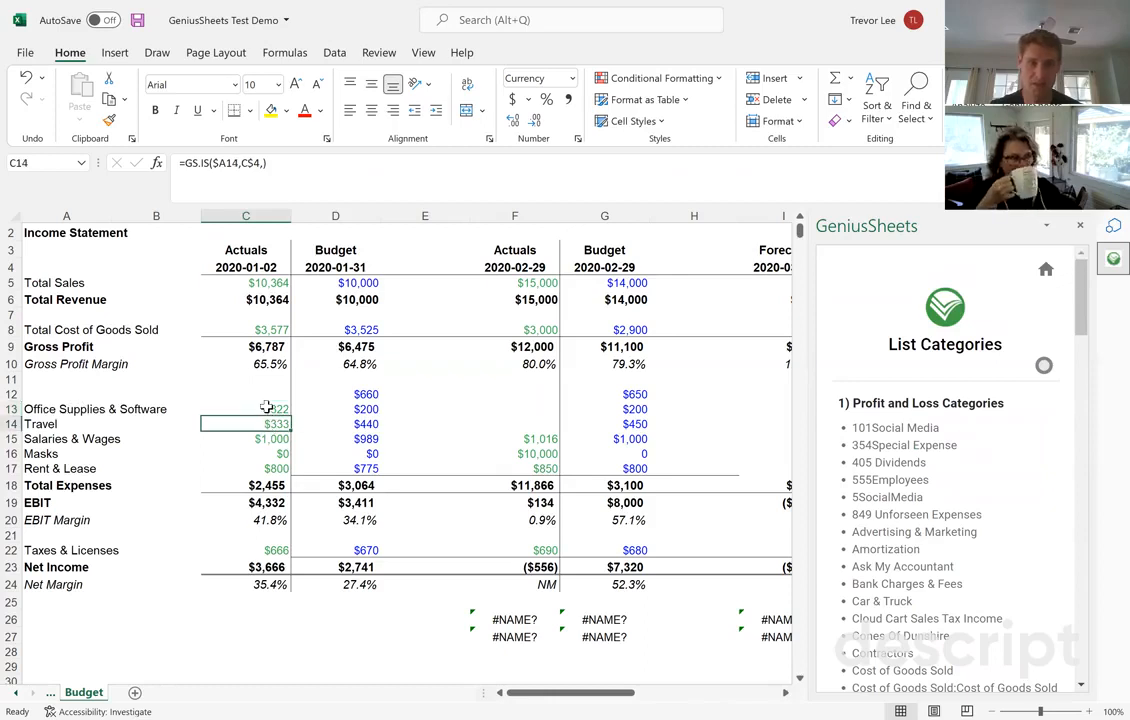
click(253, 163)
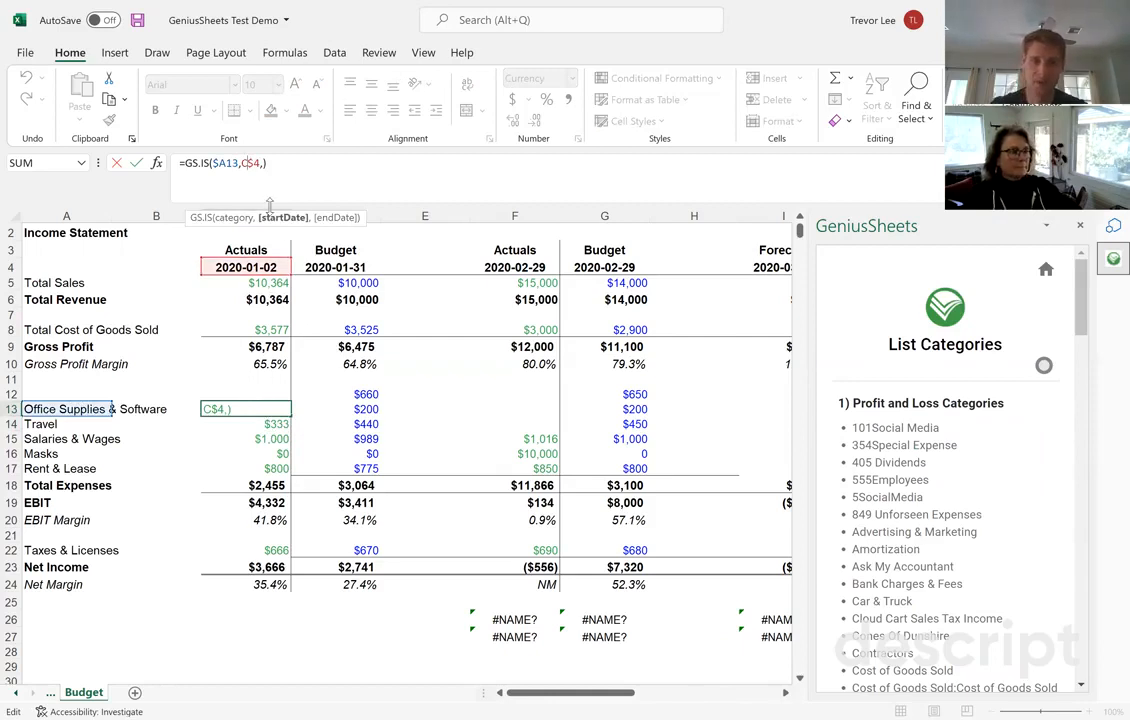
key(Return)
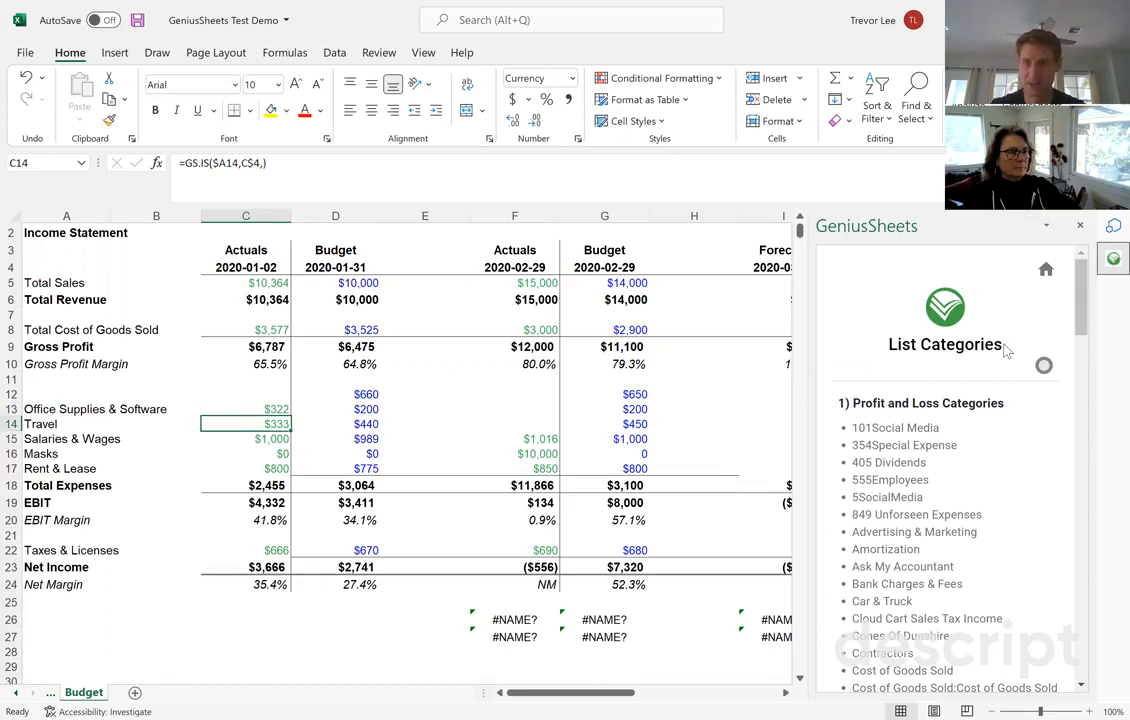
Return to the GeniusSheets main page and refresh the data.
click(1045, 267)
click(986, 522)
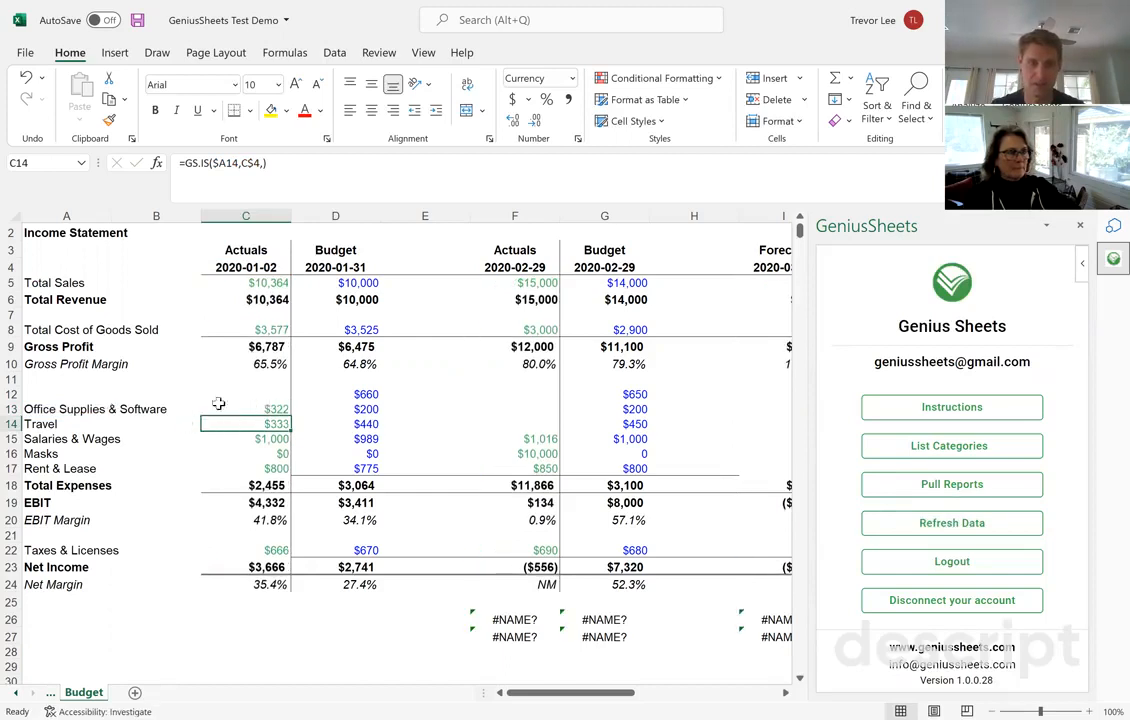
Insert a blank row above the Masks row on the Budget sheet.
right_click(10, 453)
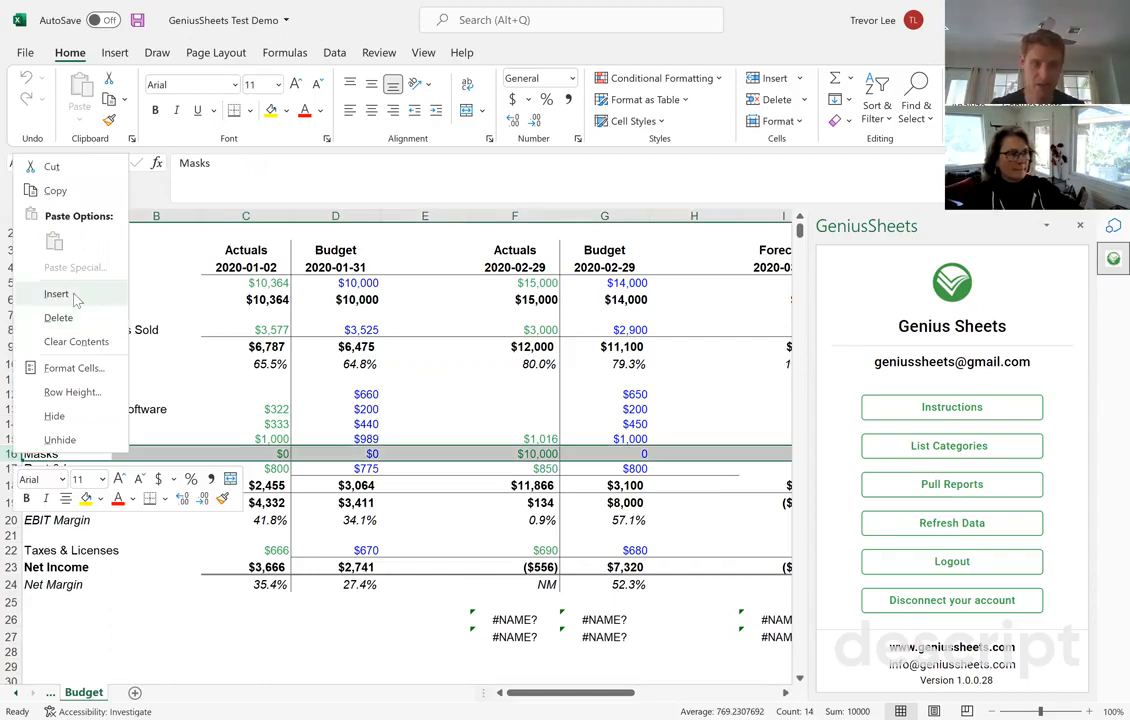
click(74, 297)
Fill the January Salaries & Wages actual with yellow and colour the Office Supplies & Software actual's text red.
click(262, 438)
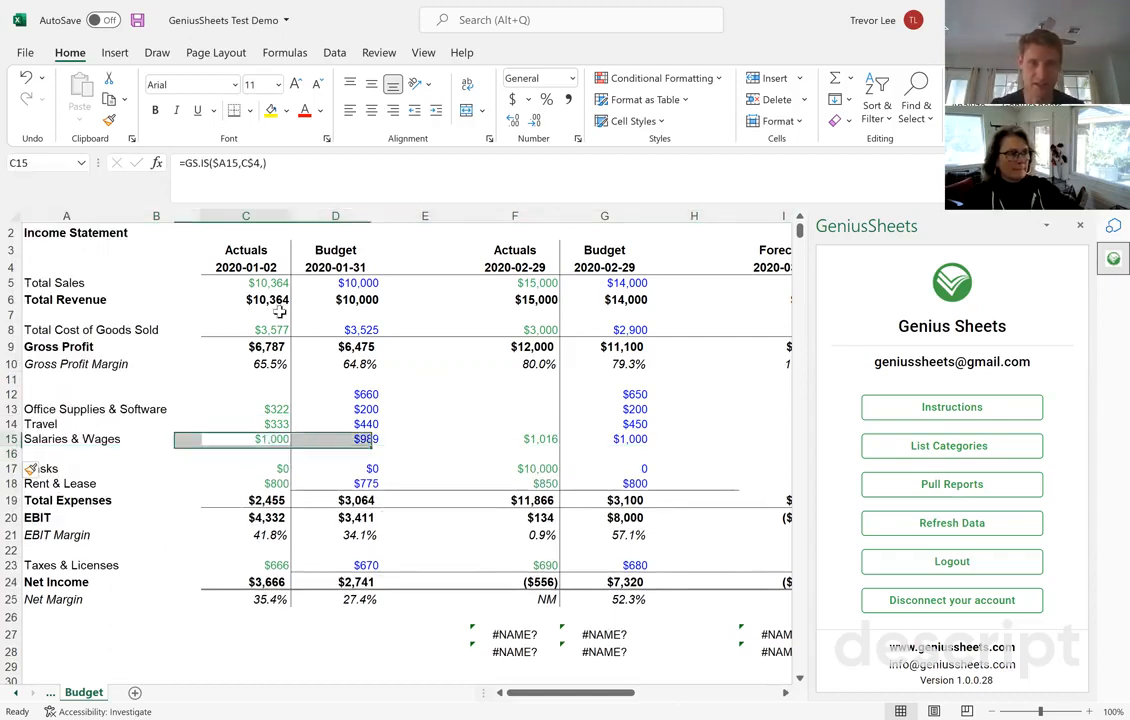
click(270, 110)
key(Up)
key(Up)
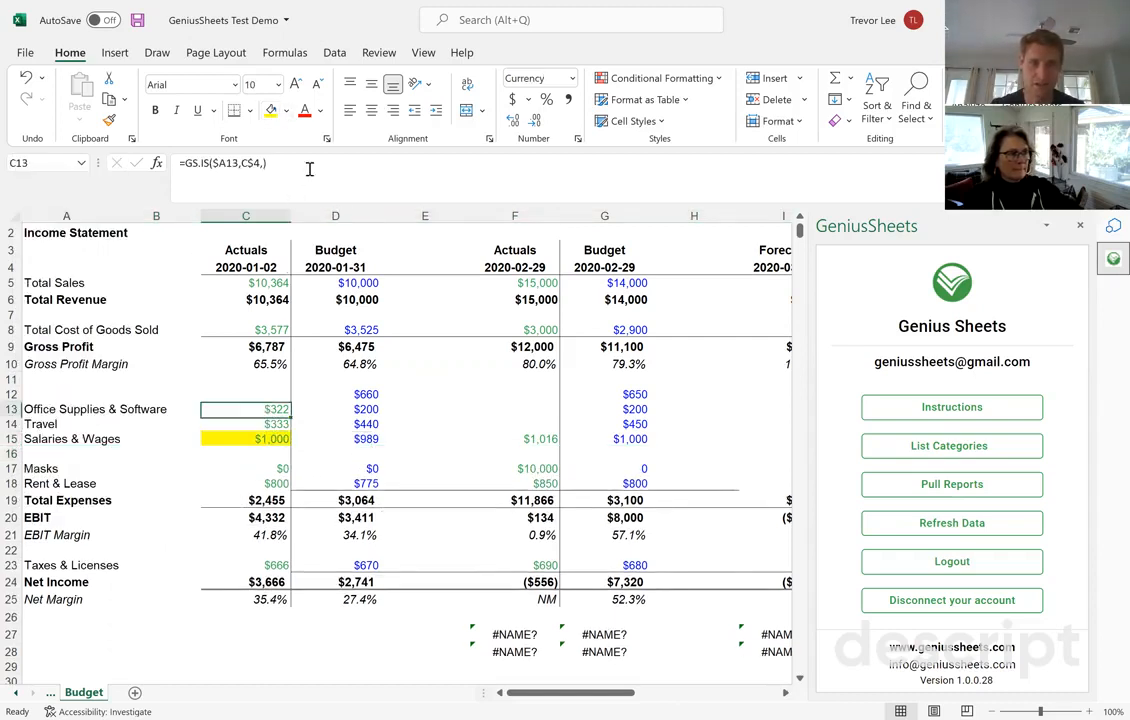
click(305, 113)
Insert a blank column at column E and delete it again.
click(335, 424)
click(335, 453)
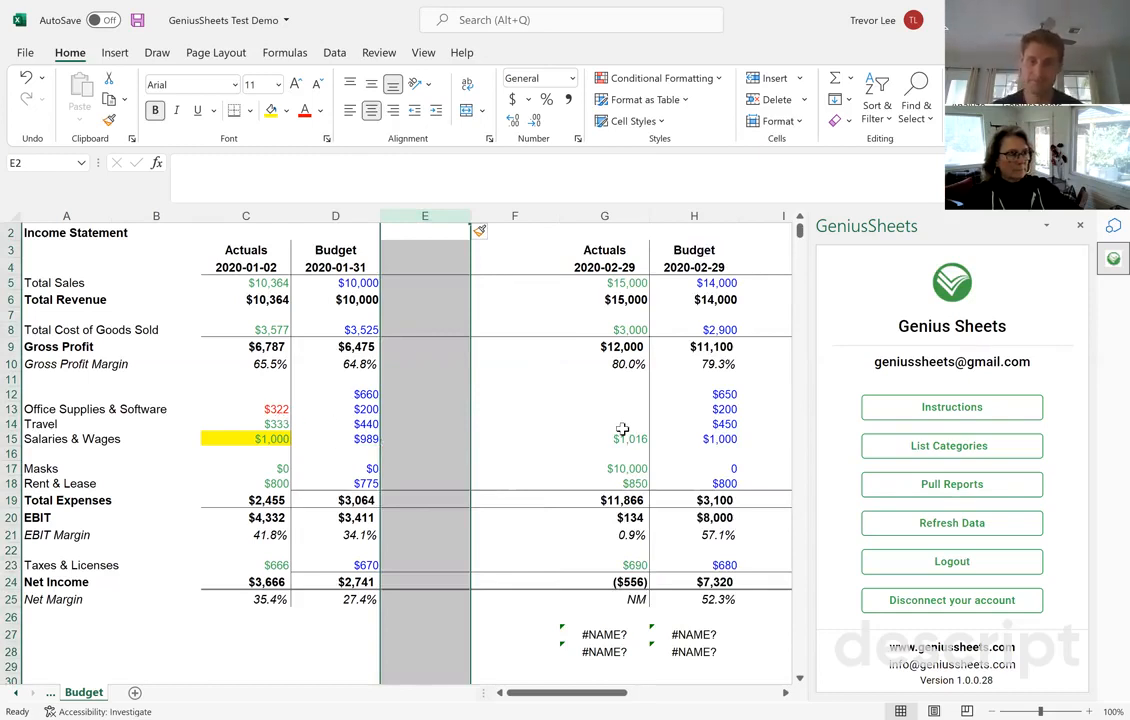
right_click(448, 222)
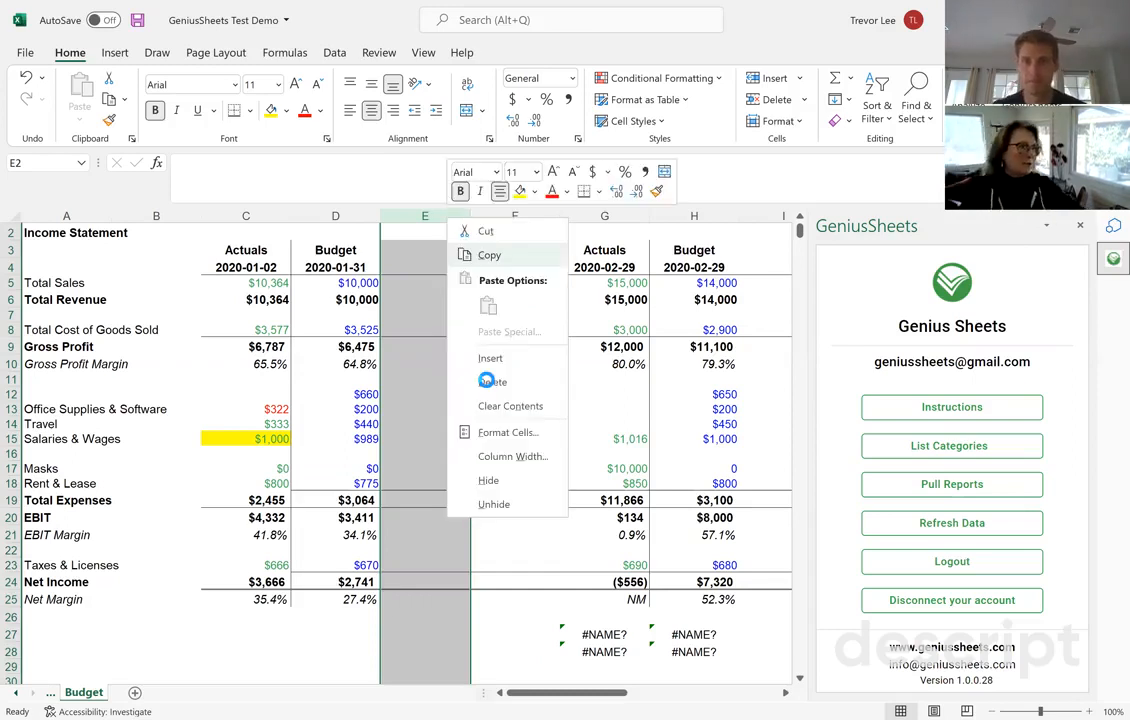
click(490, 381)
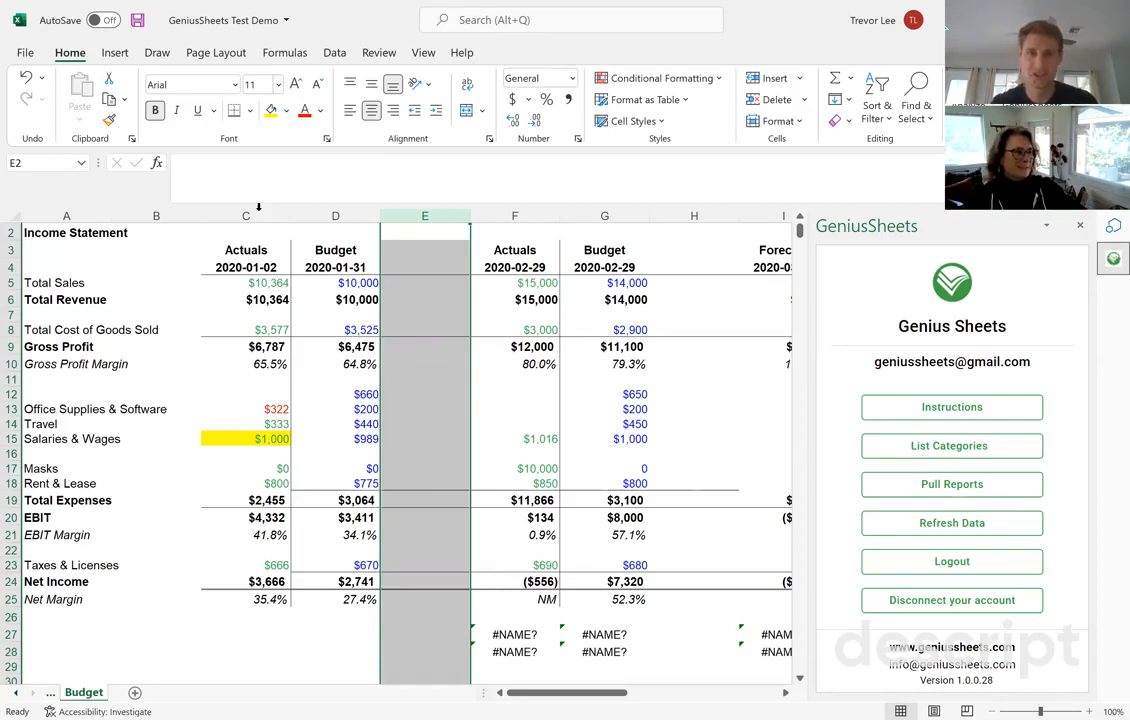
click(421, 411)
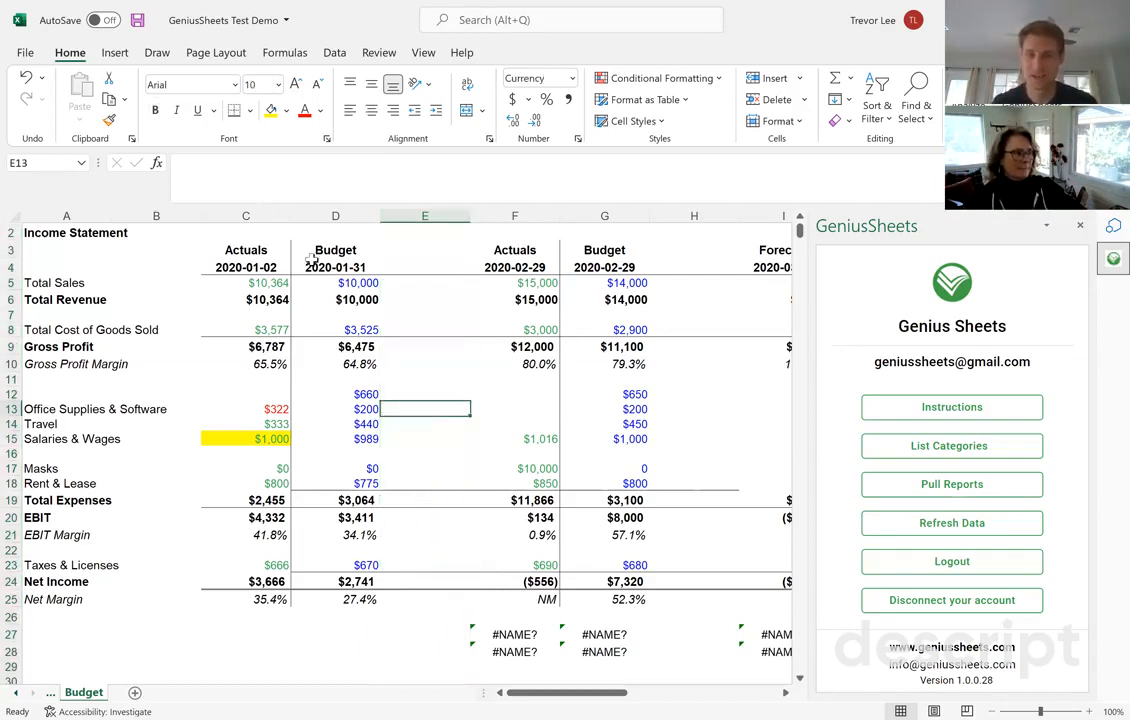
Open GeniusSheets report selection and set the From date to 11-01-2021.
click(940, 486)
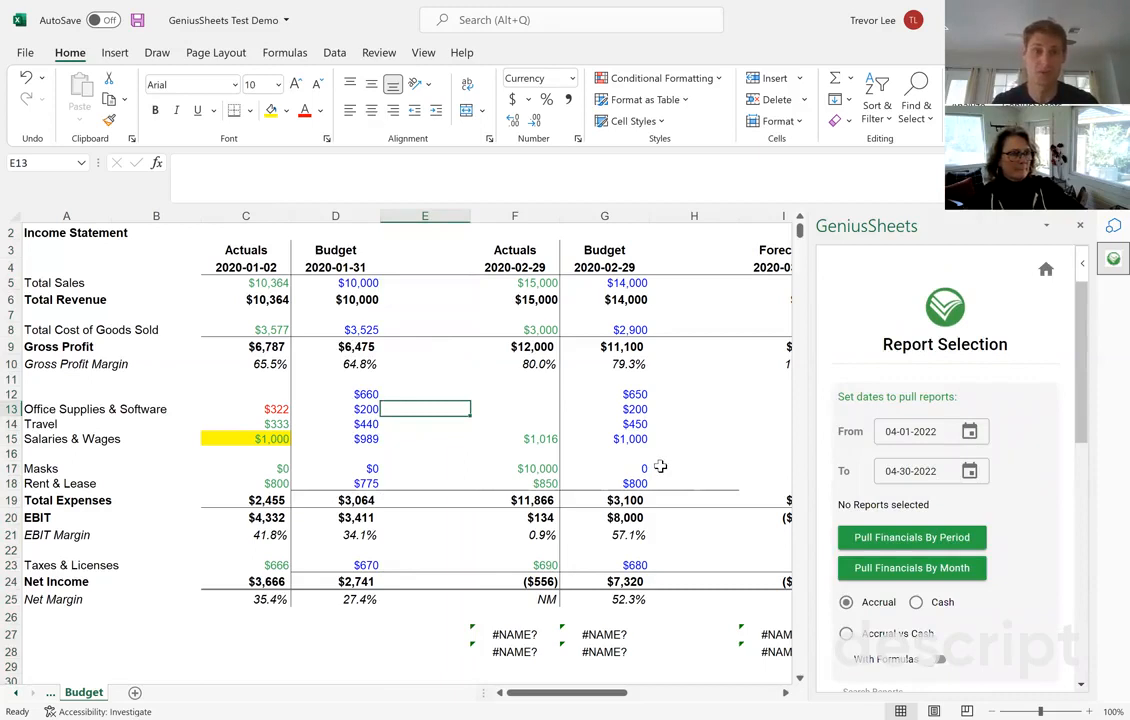
click(969, 431)
click(869, 403)
click(869, 403)
click(869, 403)
click(869, 403)
click(869, 403)
click(902, 462)
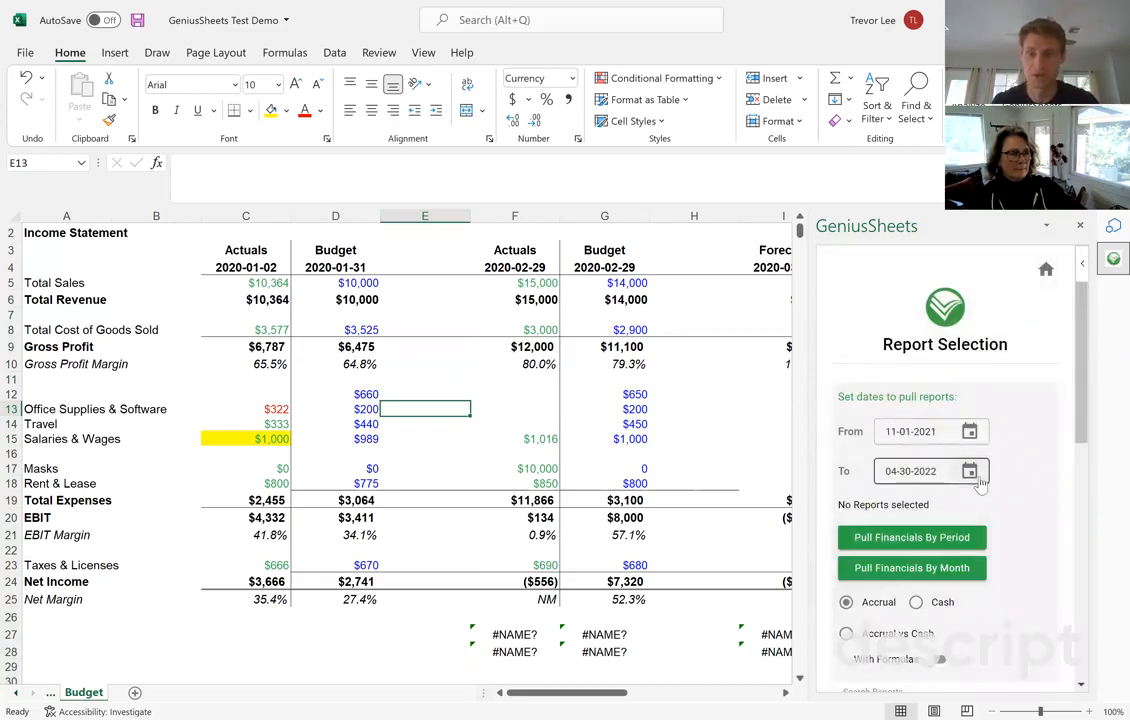
Set the report's To date to 12-31-2021.
click(978, 480)
click(869, 402)
click(869, 402)
click(869, 402)
click(869, 402)
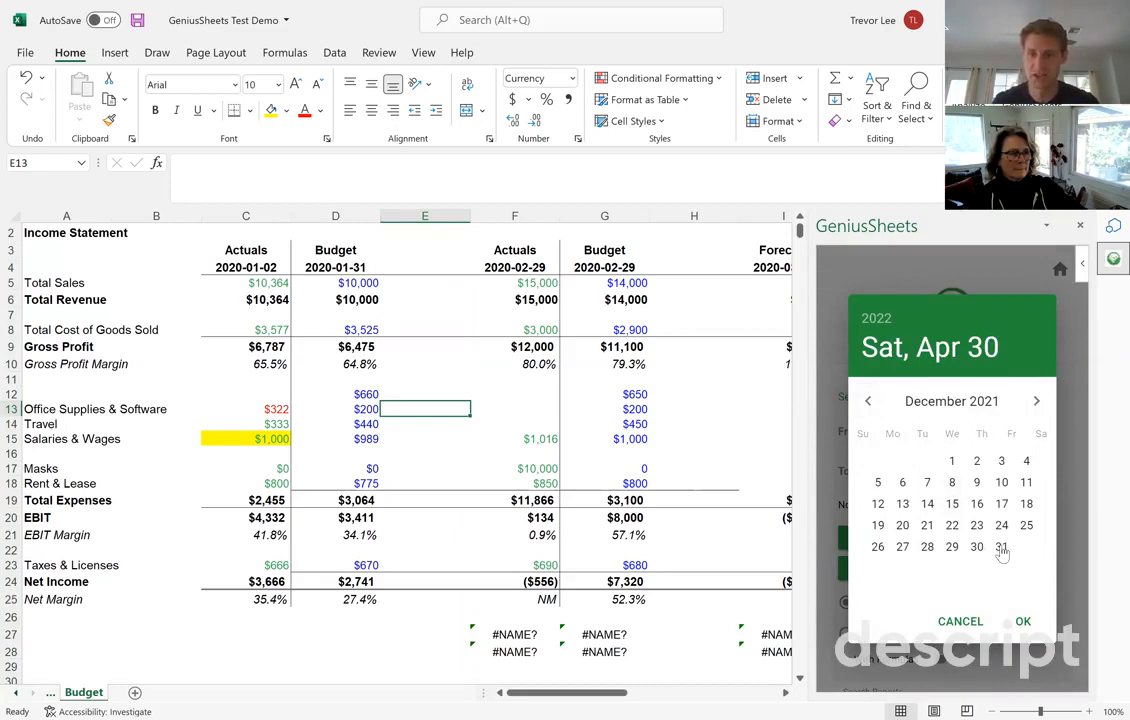
click(1001, 549)
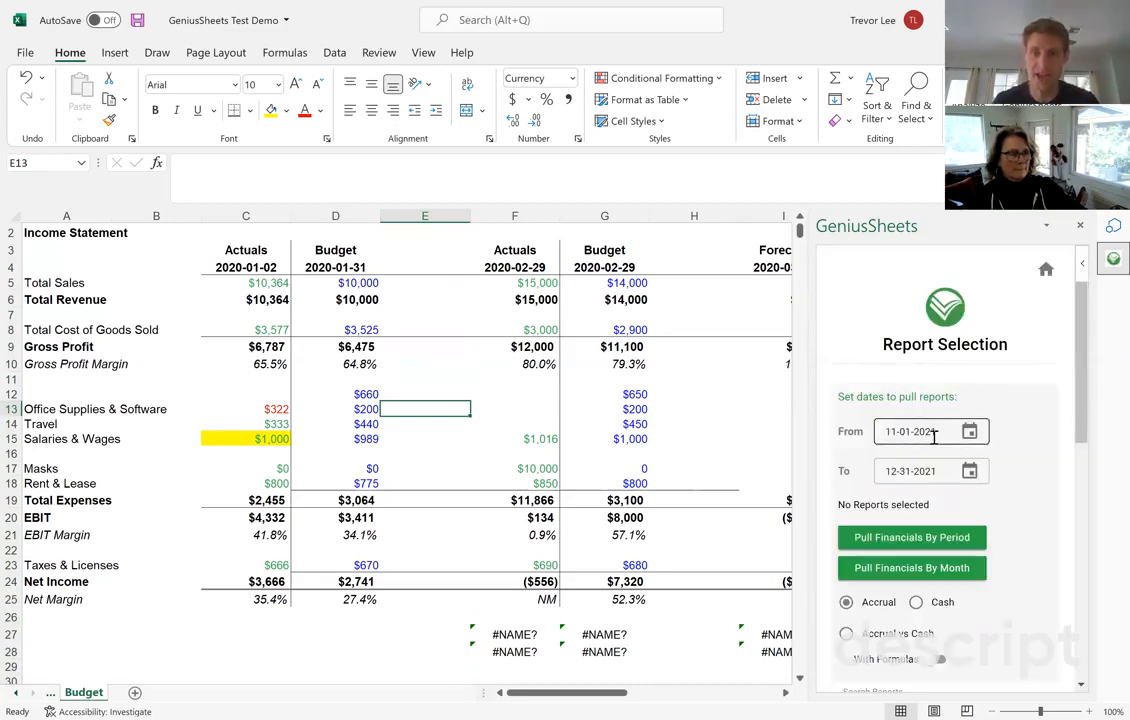
Review the list of available reports and select Profit and Loss.
scroll(934, 436, down, 10)
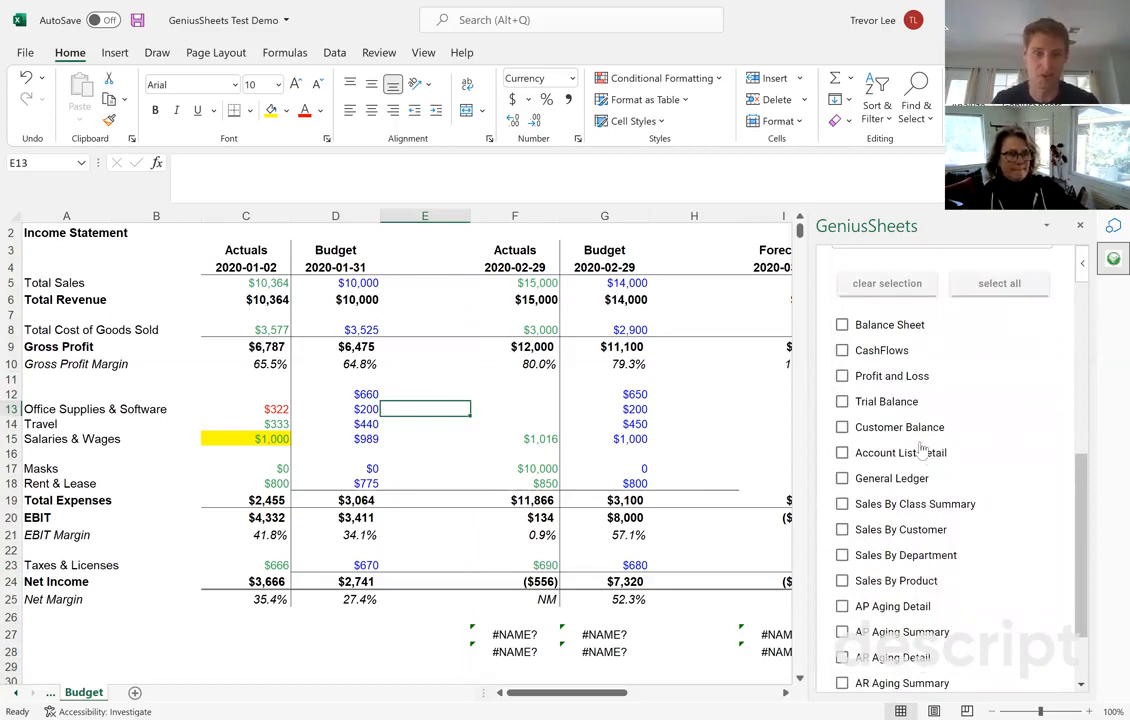
scroll(922, 449, down, 1)
scroll(921, 451, down, 1)
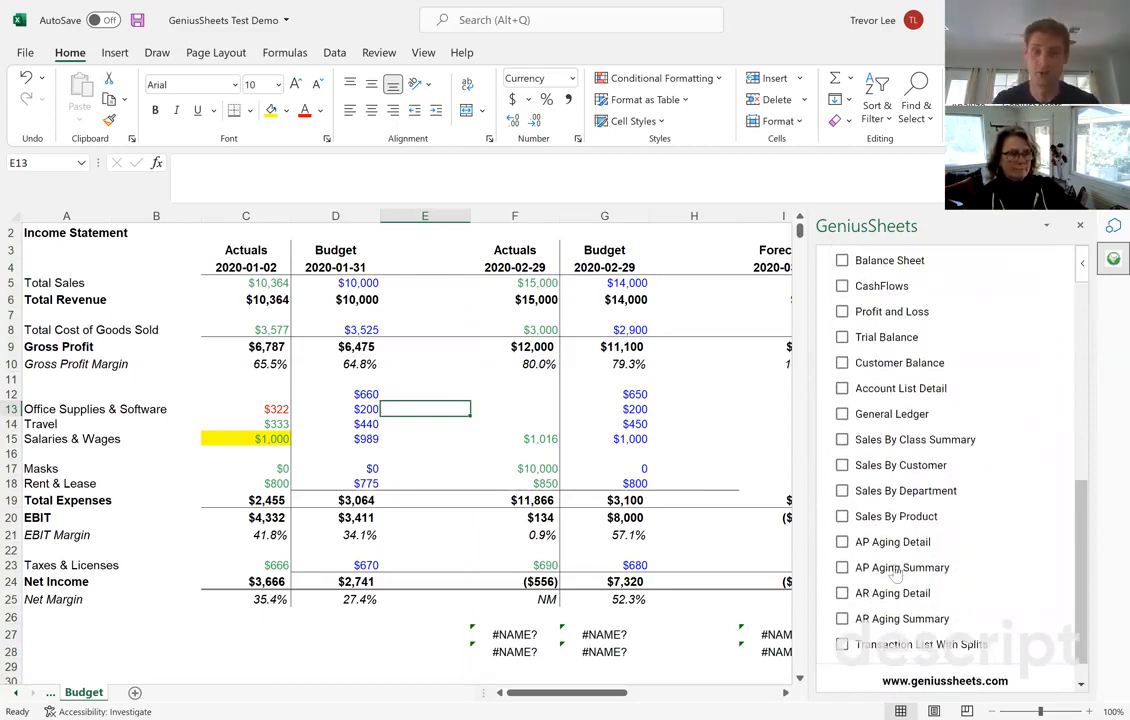
scroll(908, 546, up, 2)
scroll(906, 540, down, 3)
scroll(906, 540, up, 5)
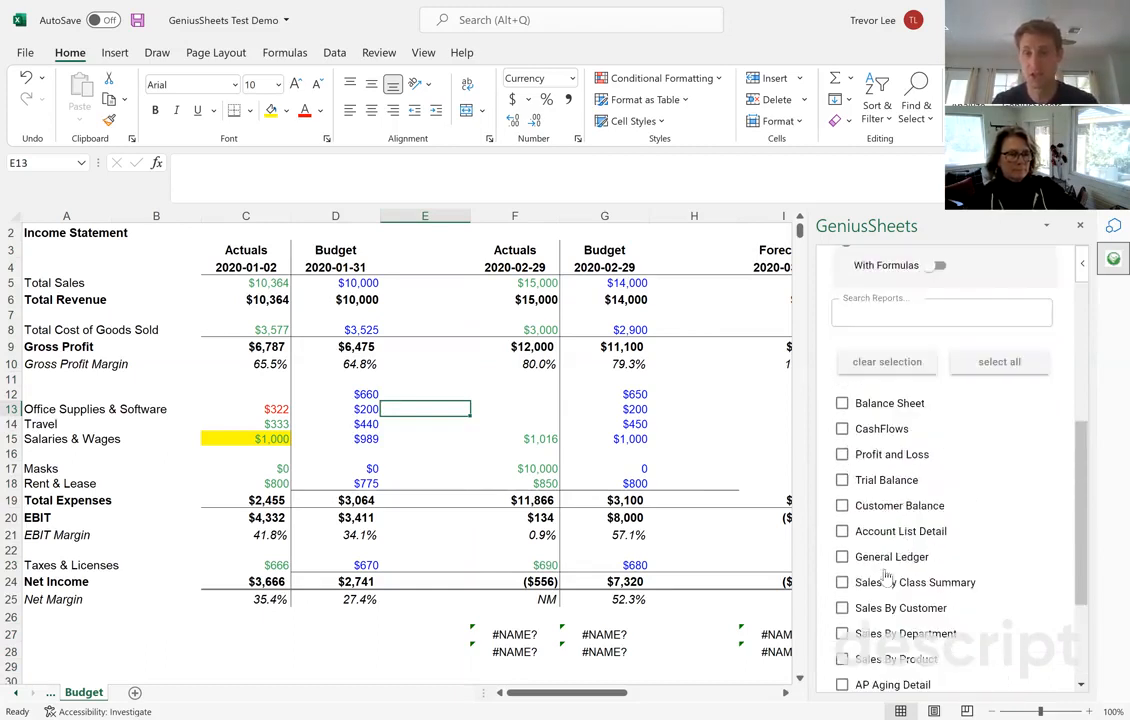
scroll(870, 600, up, 2)
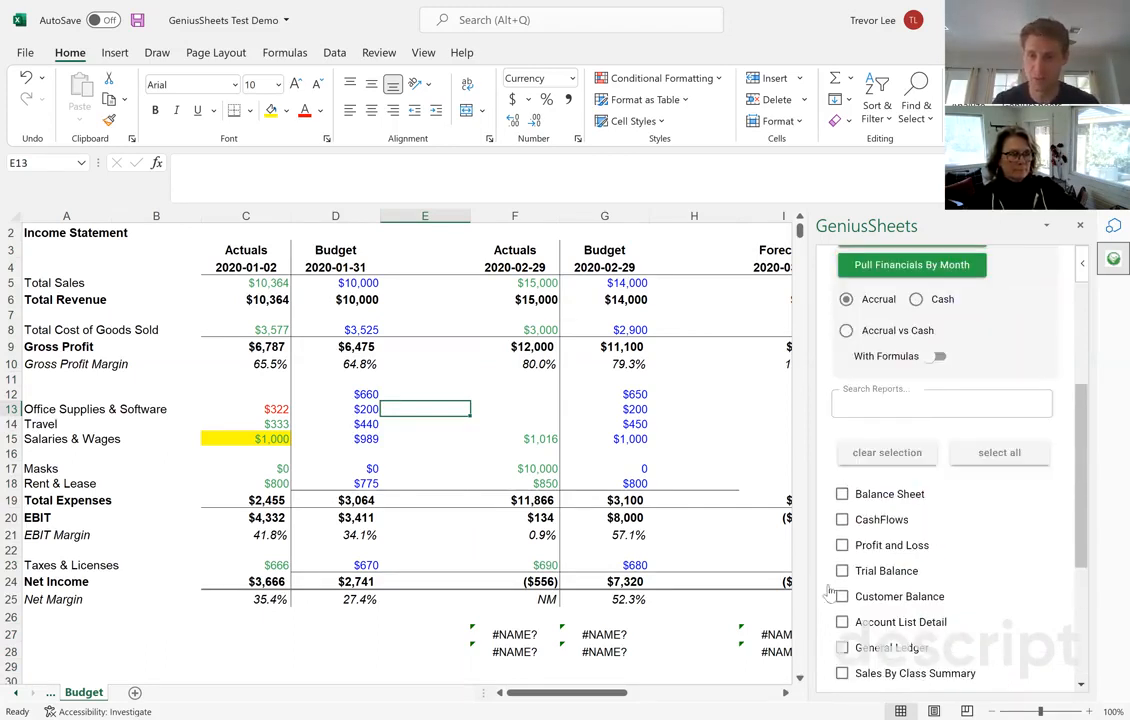
click(843, 551)
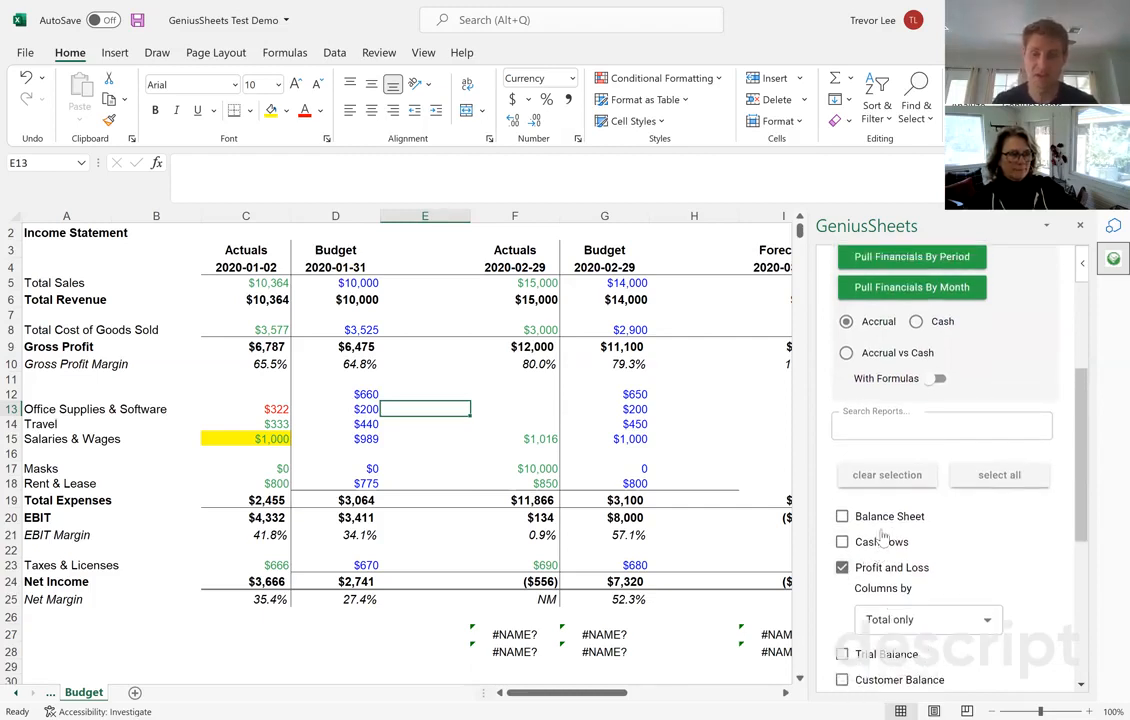
Turn on With Formulas and pull the Profit and Loss financials by month.
scroll(890, 555, up, 4)
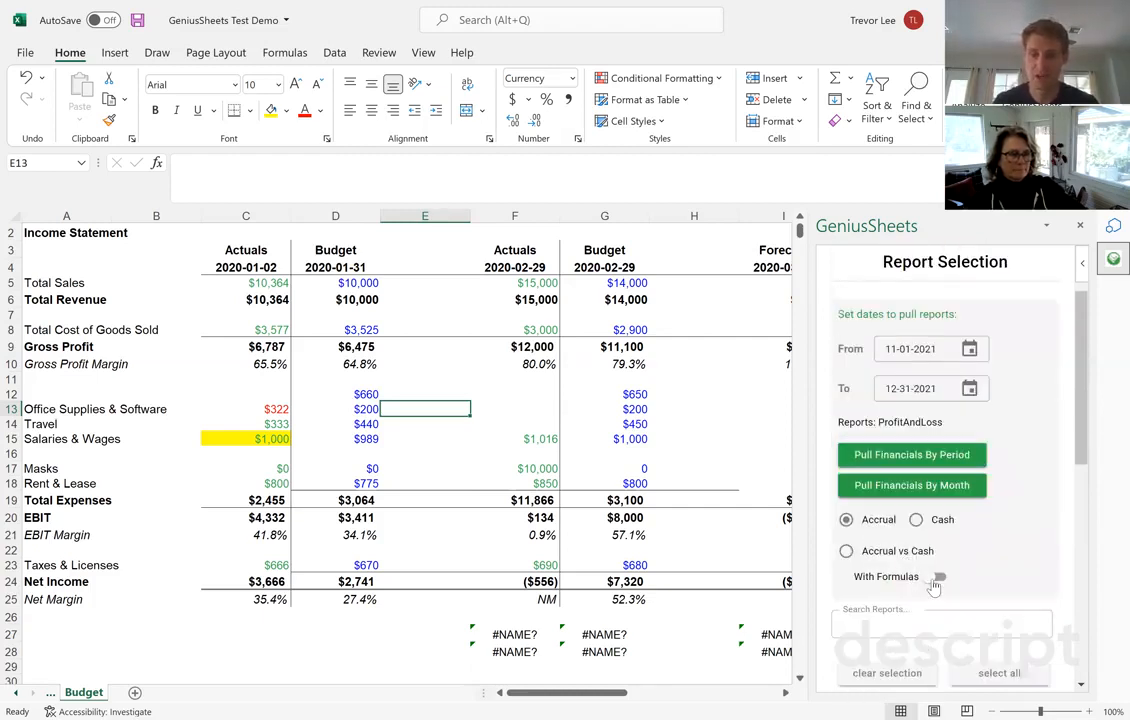
click(934, 578)
click(948, 488)
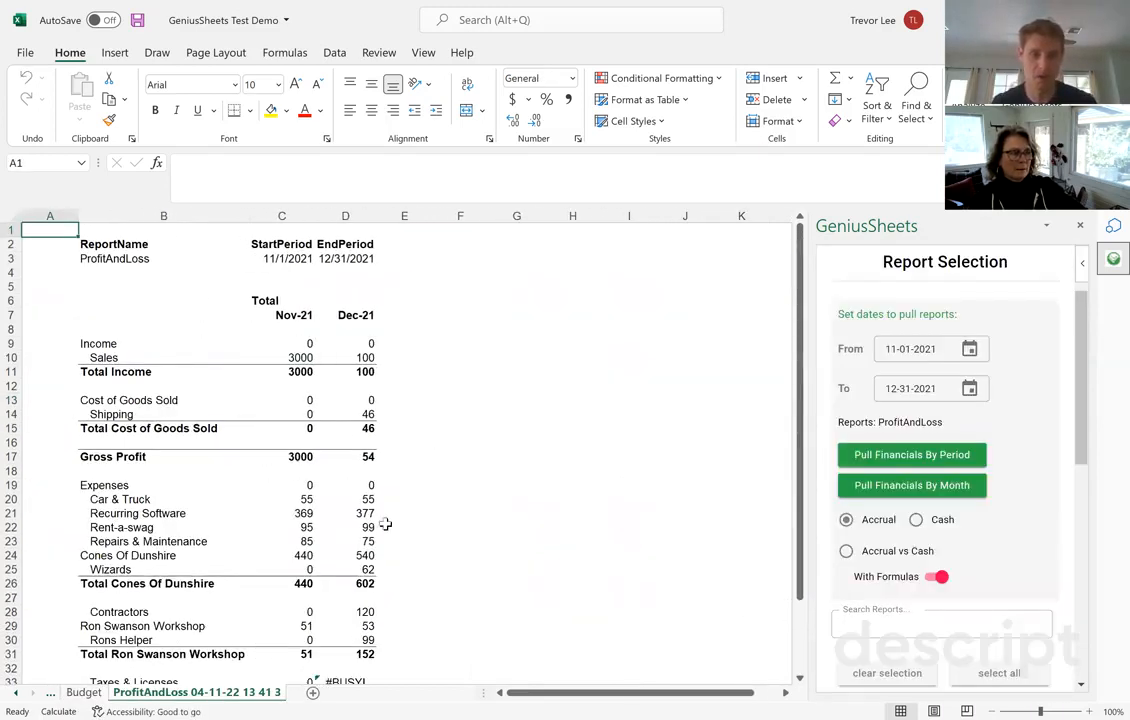
Examine the GS.IS formulas in the pulled report's Rent-a-swag and Recurring Software rows, cells D22, C21 and D21.
click(355, 524)
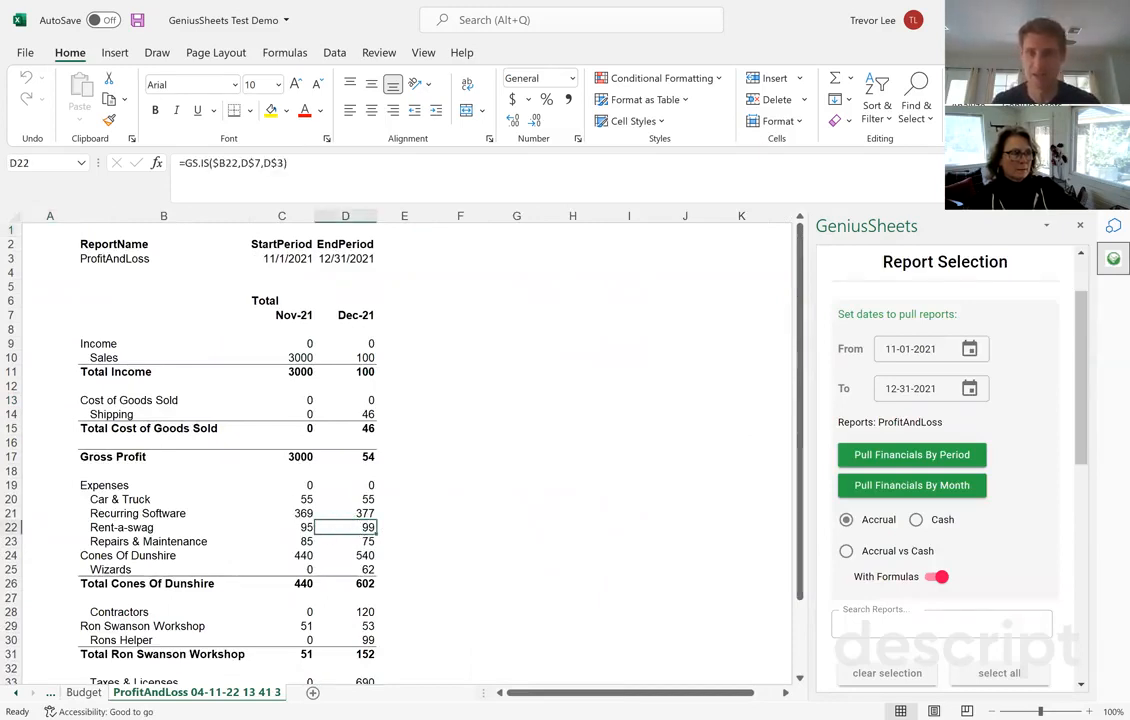
click(293, 514)
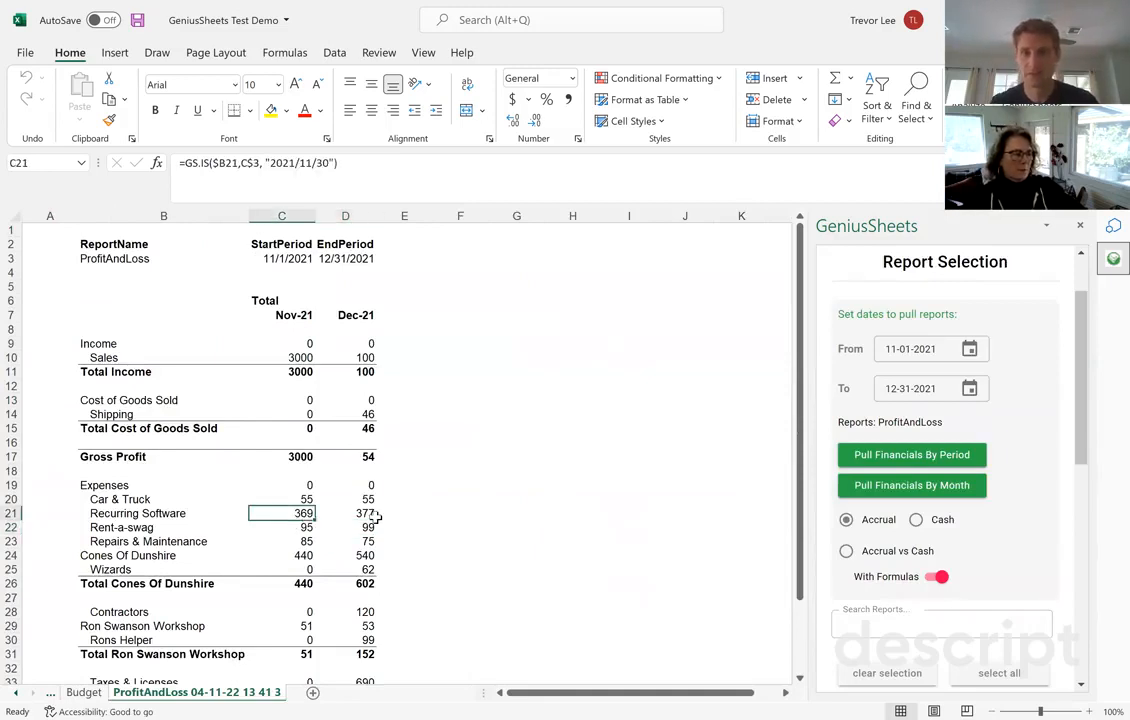
click(367, 515)
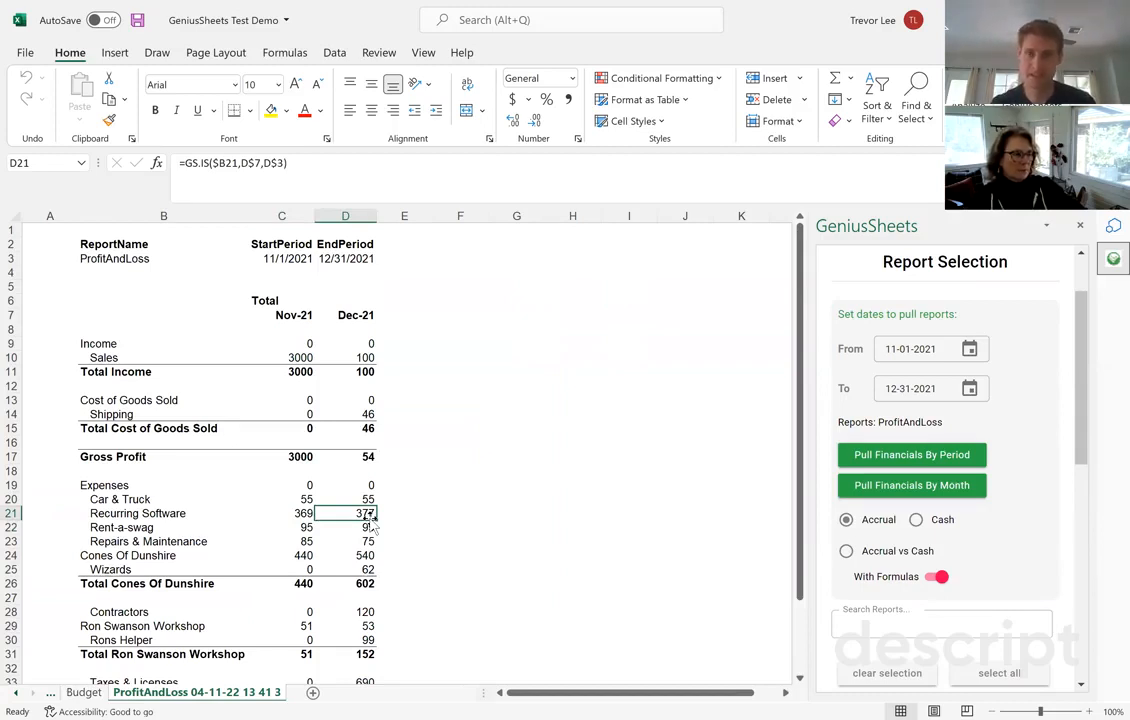
Deselect the Profit and Loss report and select CashFlows and Balance Sheet.
scroll(958, 593, down, 3)
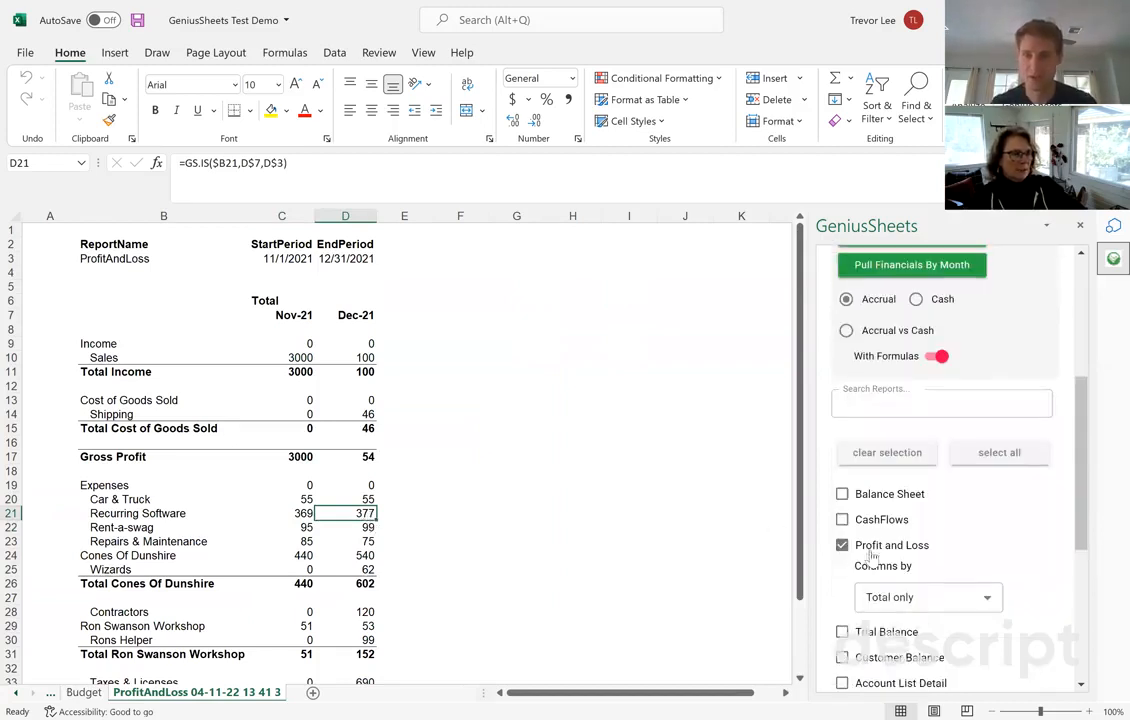
click(842, 545)
click(842, 519)
click(842, 494)
scroll(900, 432, up, 5)
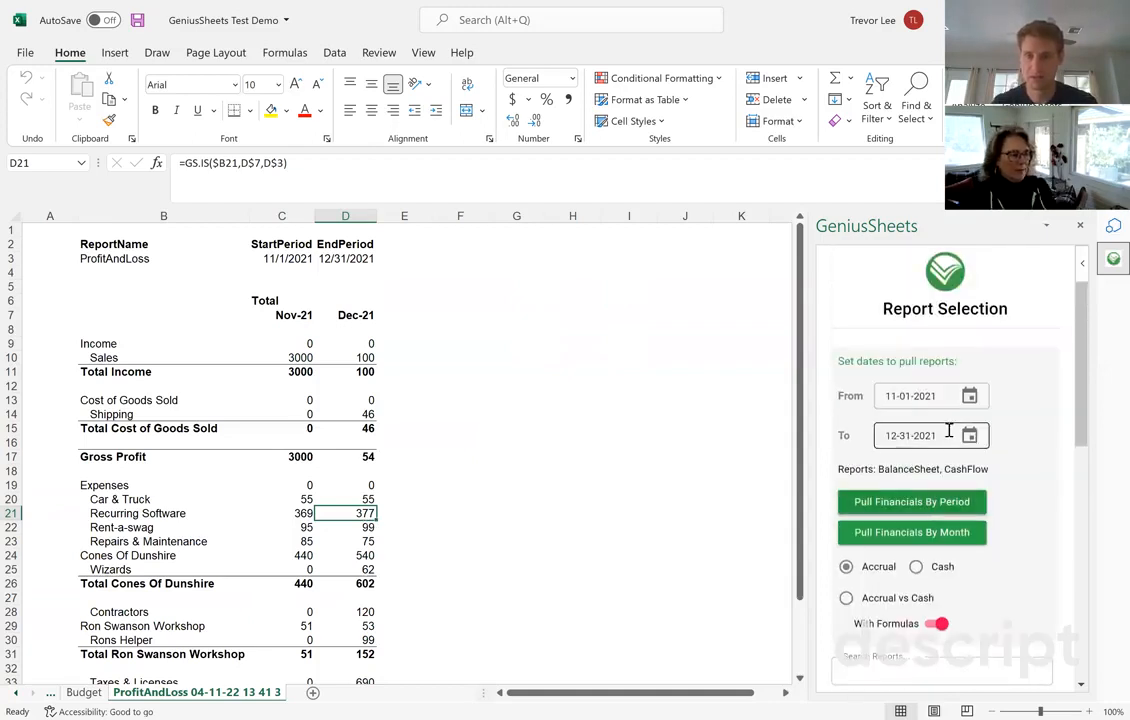
Change the report's From date to 10-01-2021.
click(969, 396)
click(870, 396)
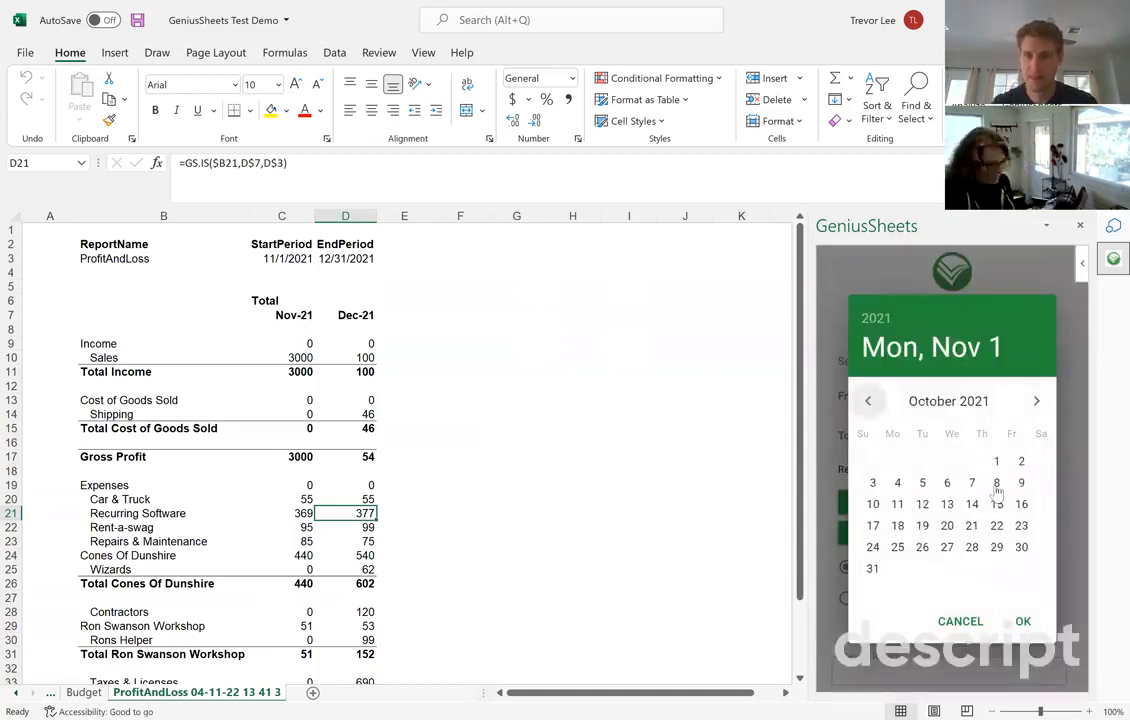
click(1000, 448)
scroll(978, 530, down, 1)
scroll(978, 530, up, 1)
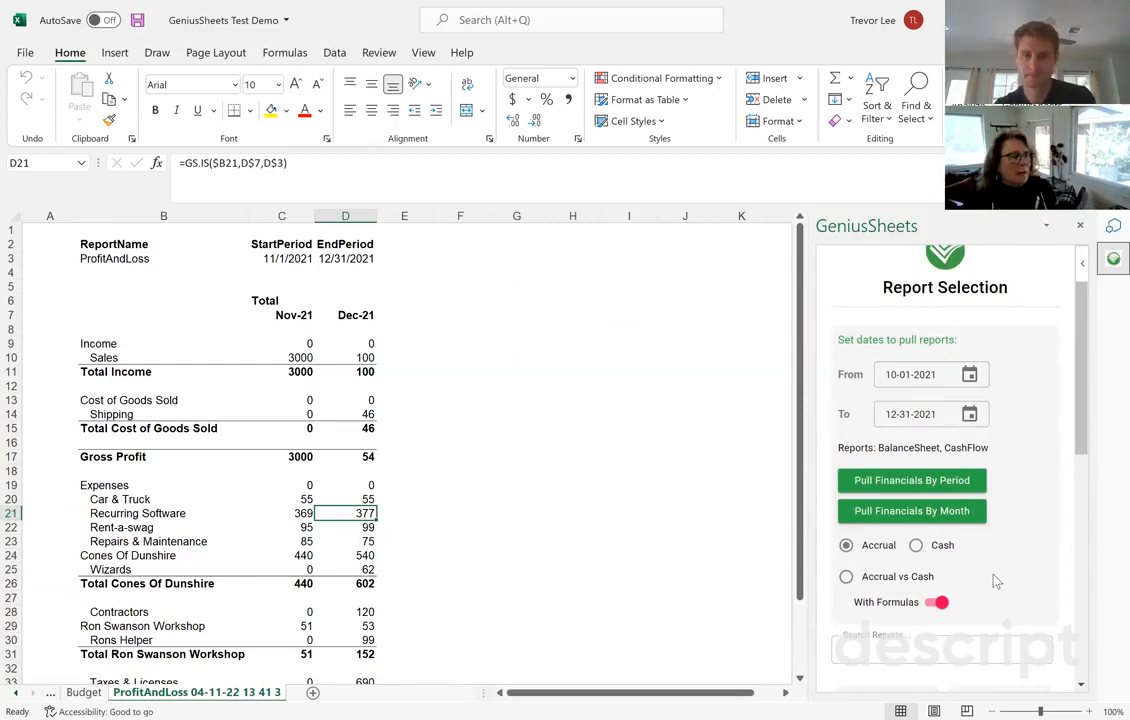
Add Profit and Loss to the selected reports and pull all three financials by month.
scroll(968, 611, down, 5)
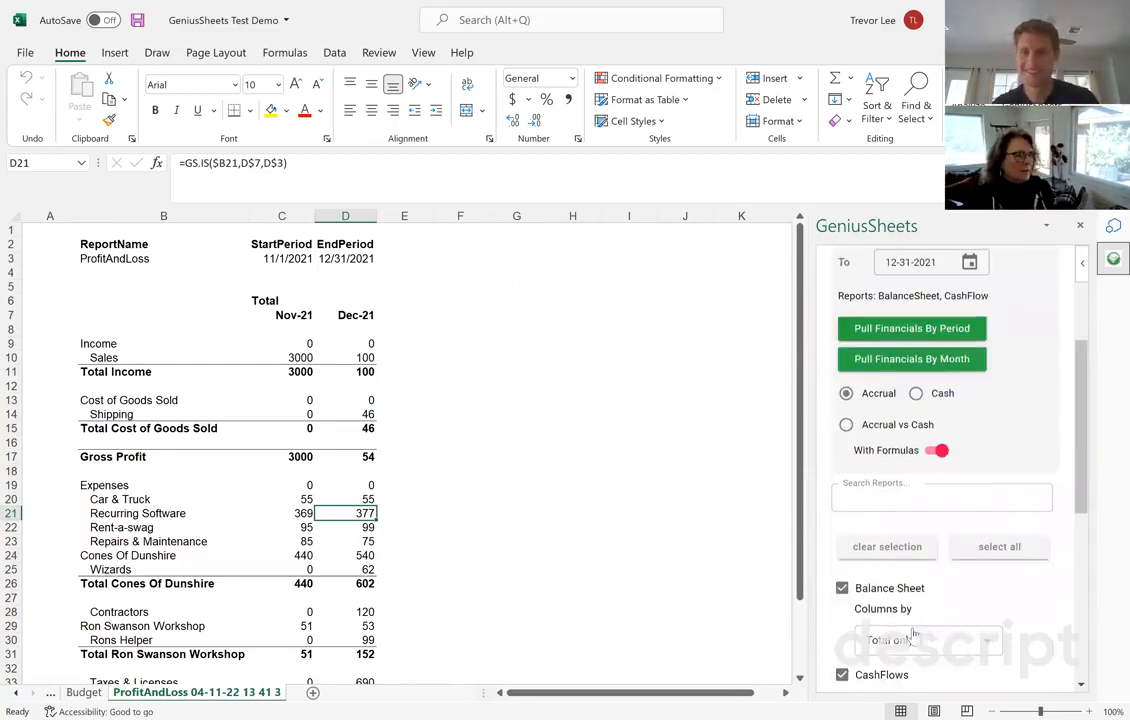
click(872, 609)
scroll(913, 537, up, 6)
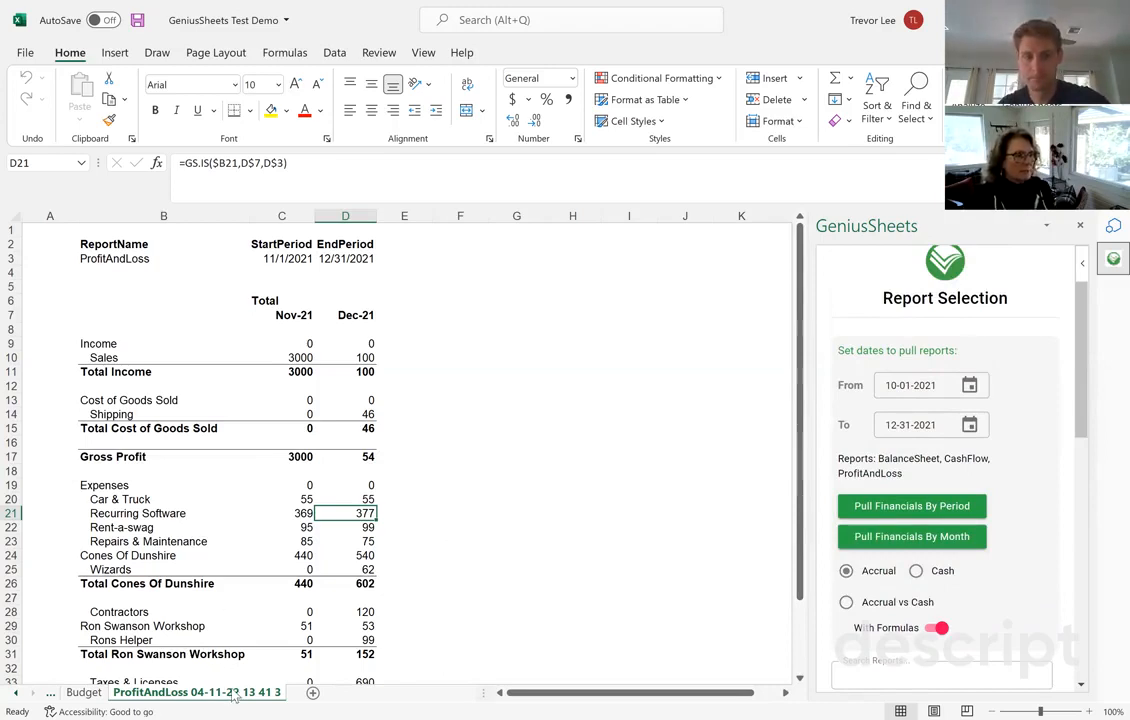
click(912, 540)
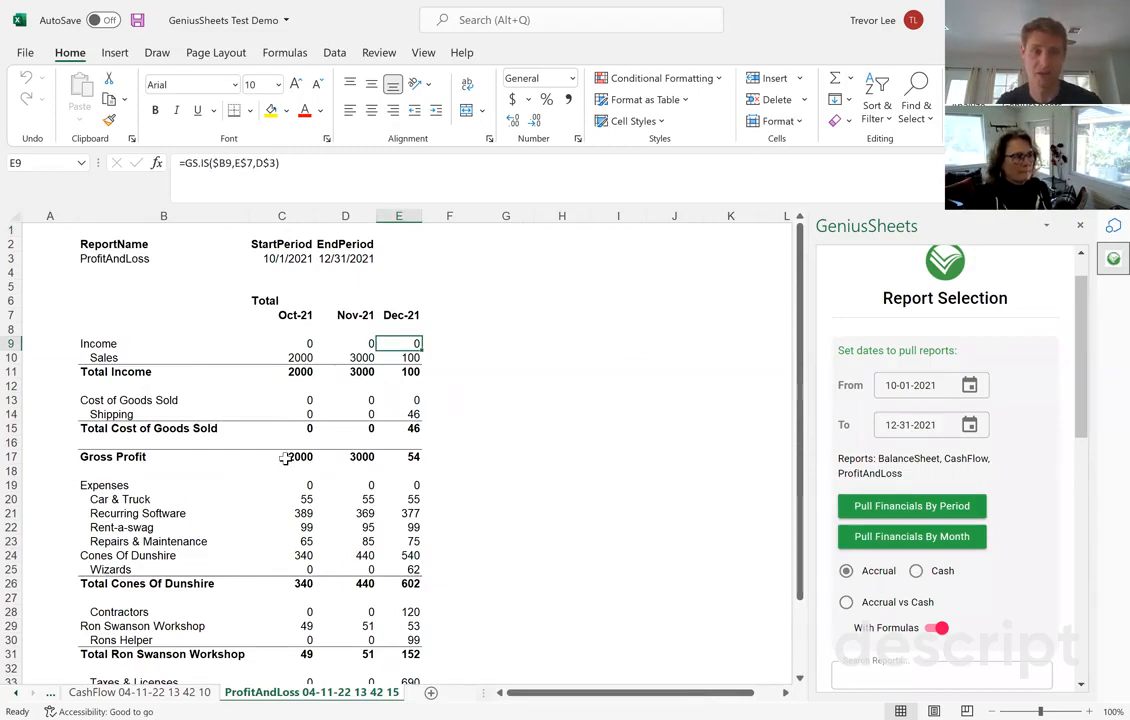
scroll(285, 457, down, 2)
scroll(302, 407, up, 2)
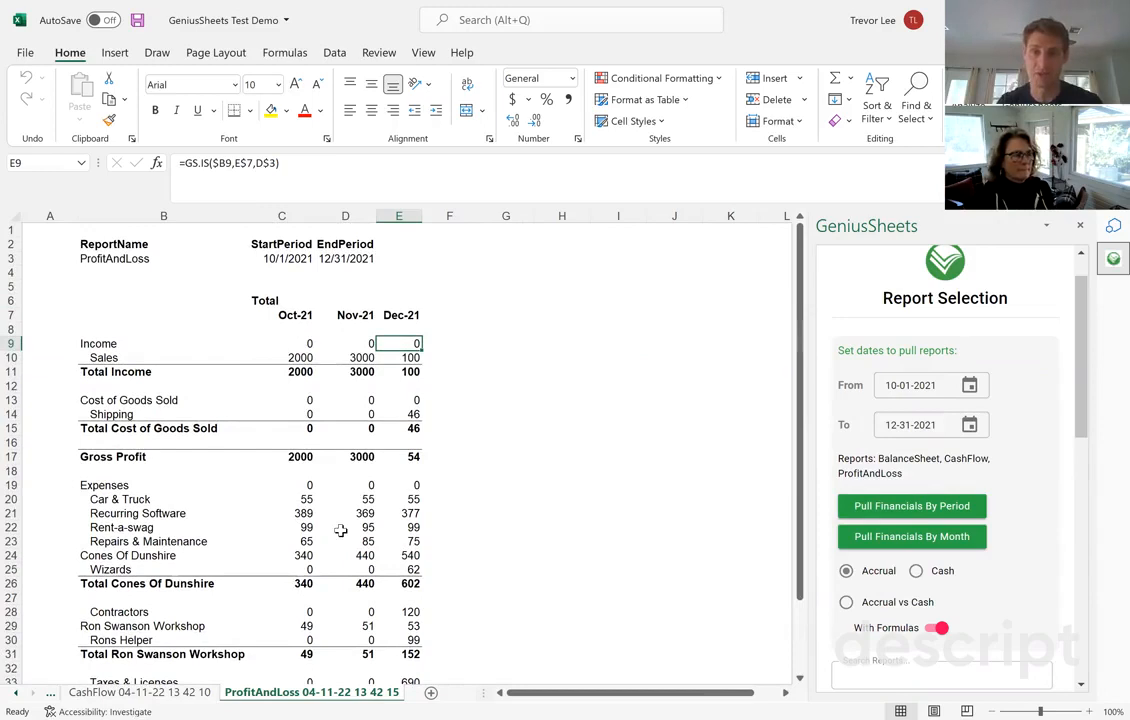
Insert a blank row above row 18 of the ProfitAndLoss sheet, directly below Gross Profit.
scroll(340, 530, down, 1)
scroll(340, 530, down, 1)
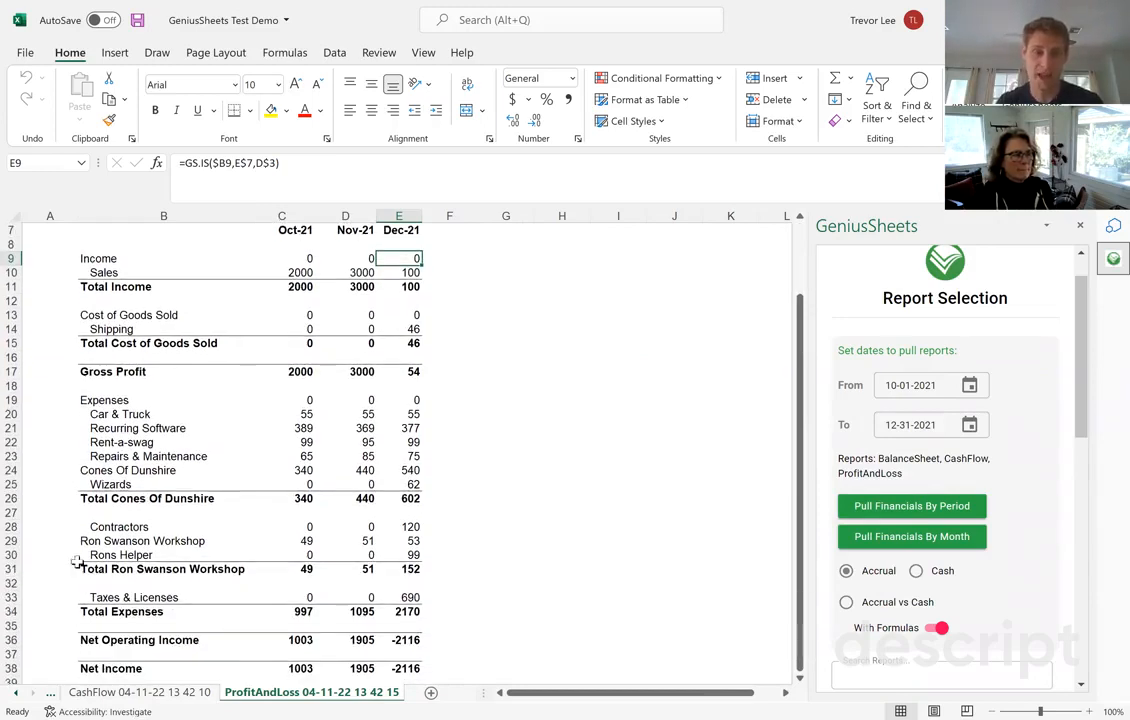
right_click(12, 385)
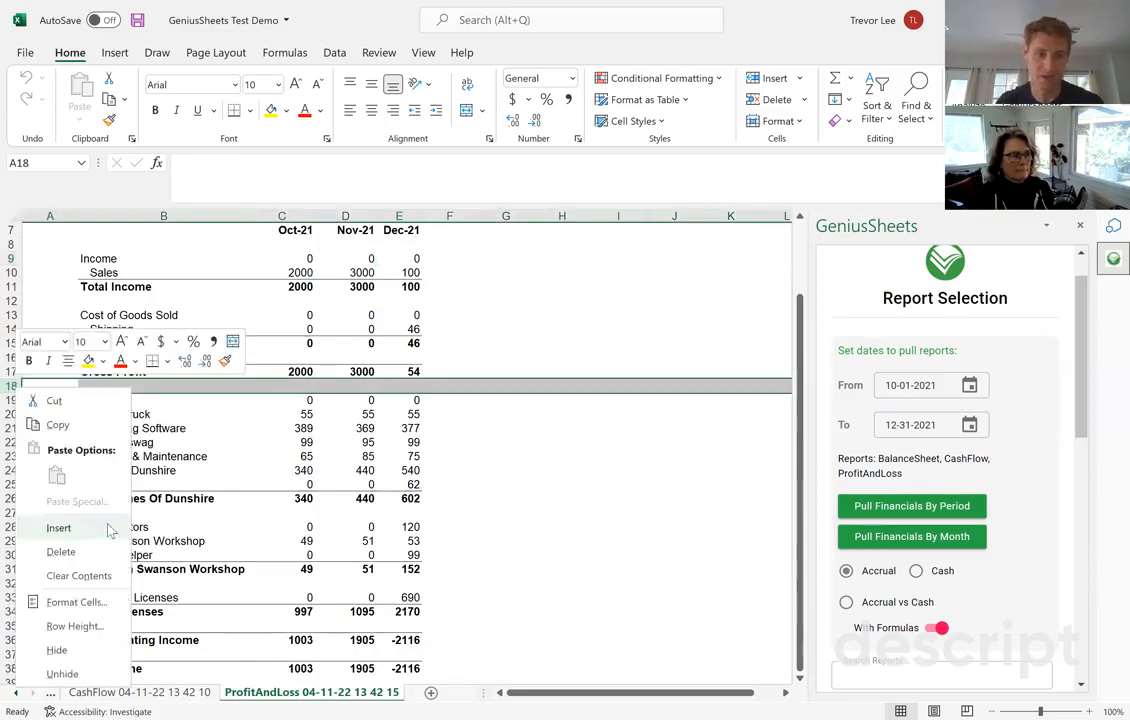
click(107, 523)
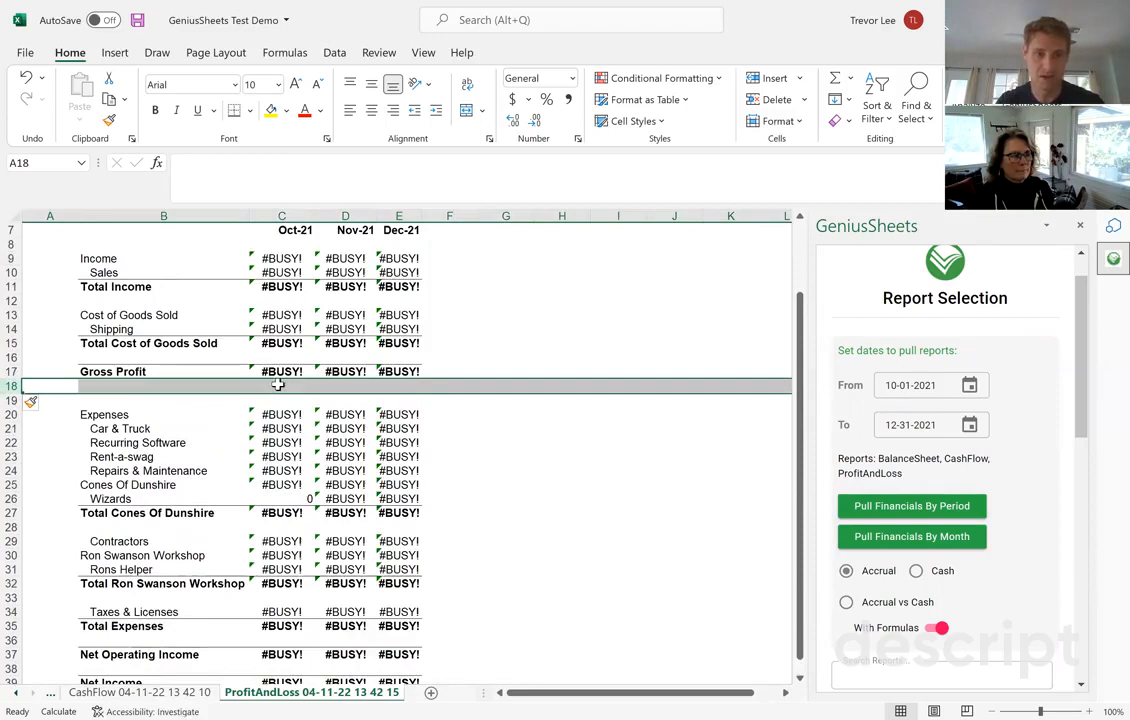
Calculate October's gross margin in C18 with the formula =C17/C11.
click(282, 385)
text(=)
key(Up)
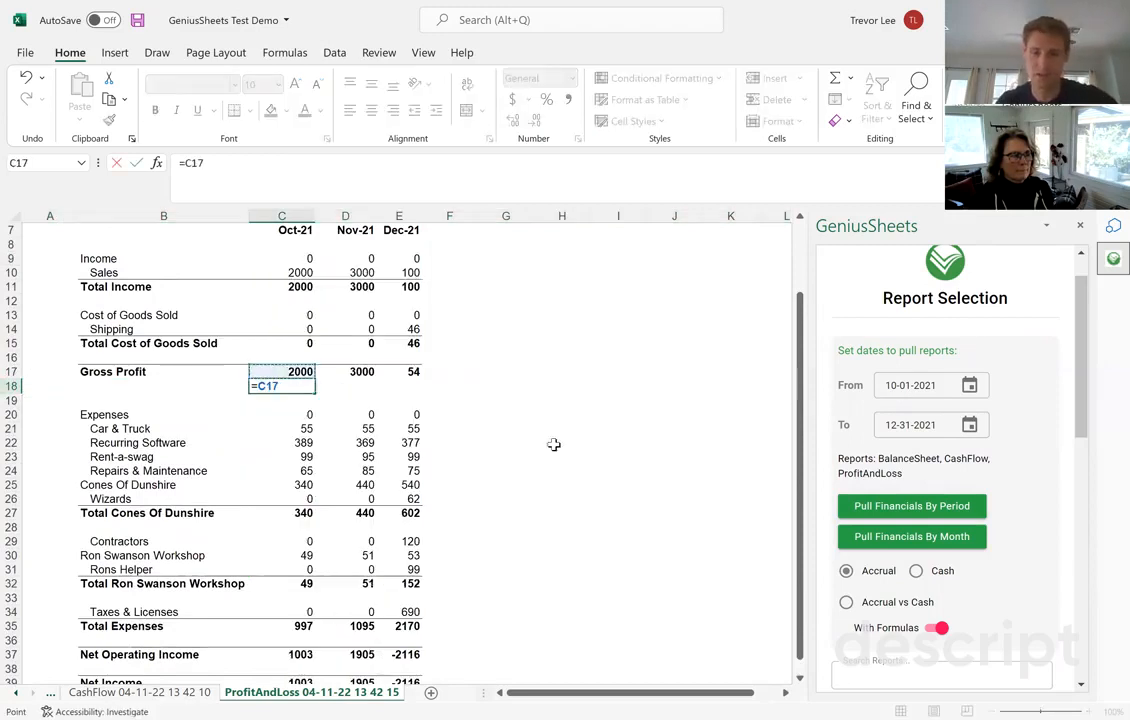
text(/)
key(Up)
key(Up)
key(Up)
key(Up)
key(Up)
key(Up)
key(Up)
text(/)
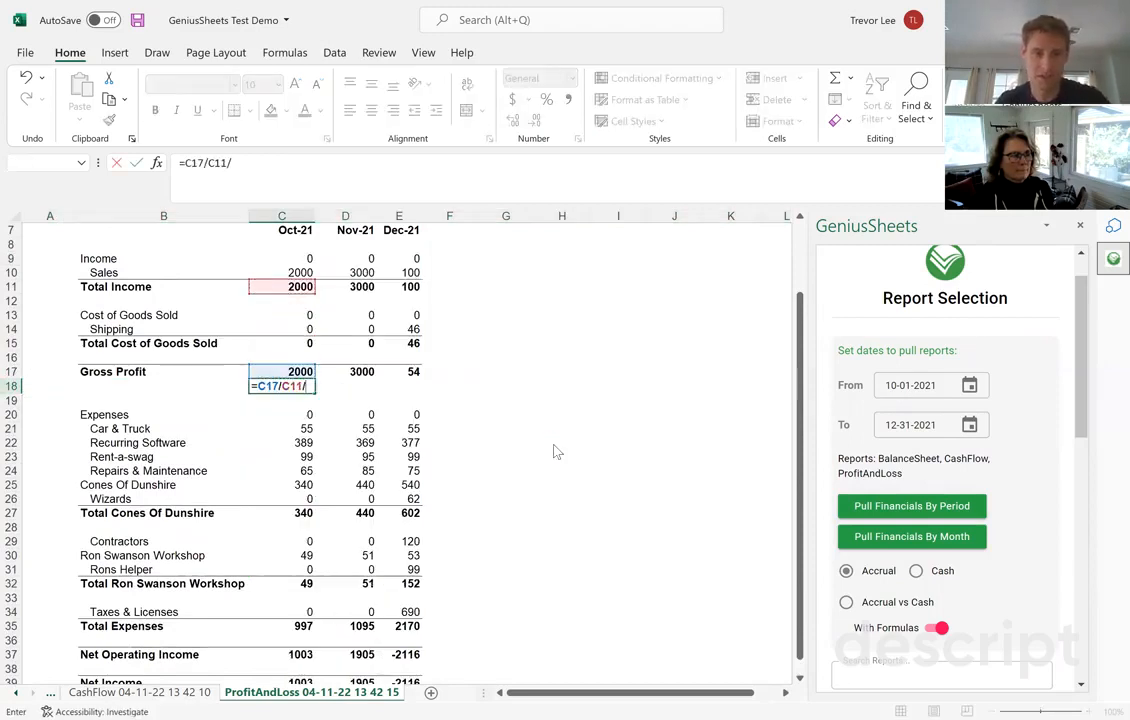
key(Return)
click(545, 432)
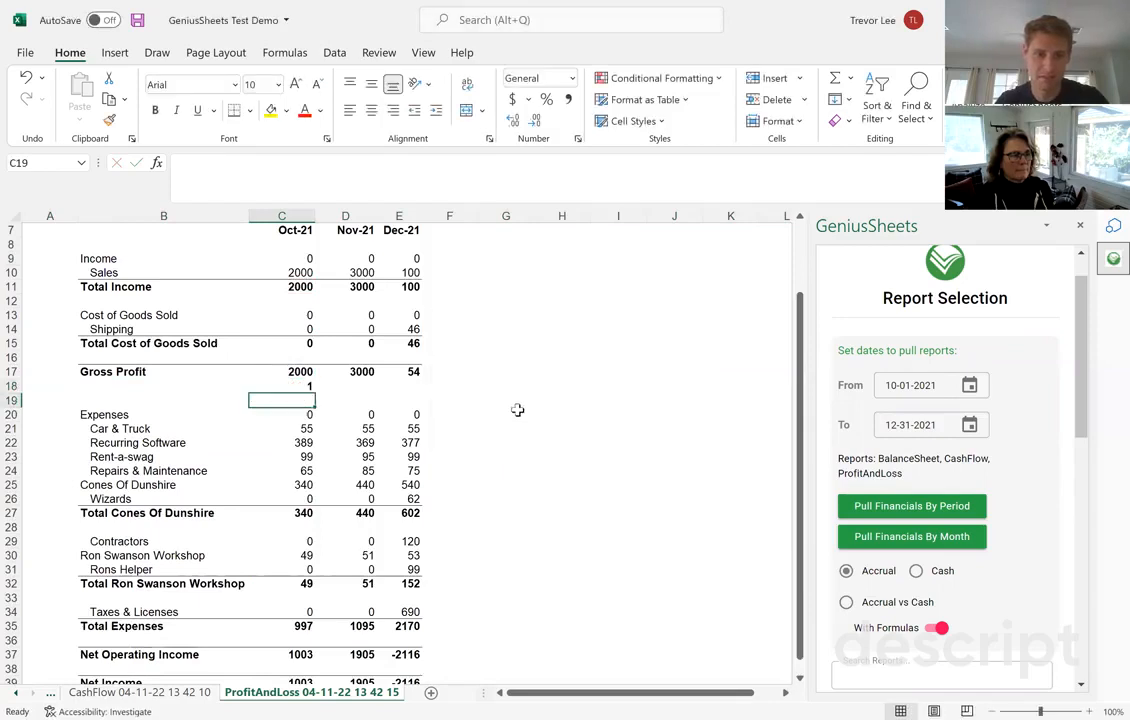
Copy the gross margin formula from C18 across to the November and December columns, D18 and E18.
key(Up)
key(Down)
key(ctrl+c)
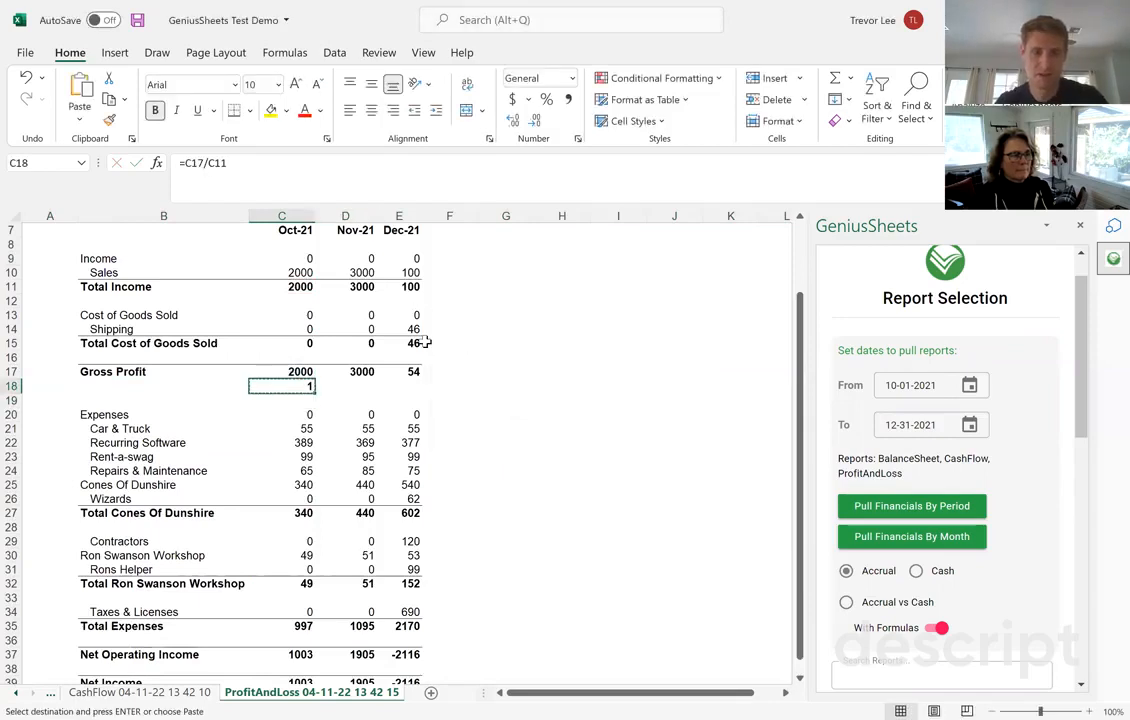
key(shift+Right)
key(shift+Right)
key(ctrl+v)
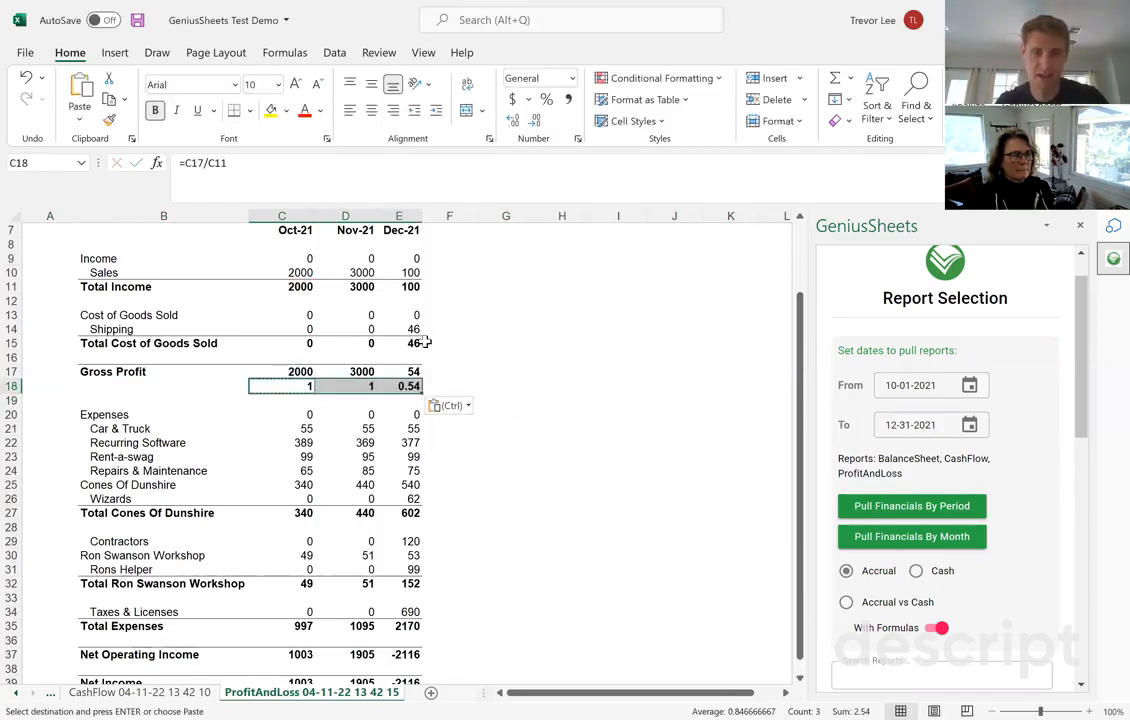
Format the gross margin cells C18:E18 as percentages with a yellow fill.
click(546, 99)
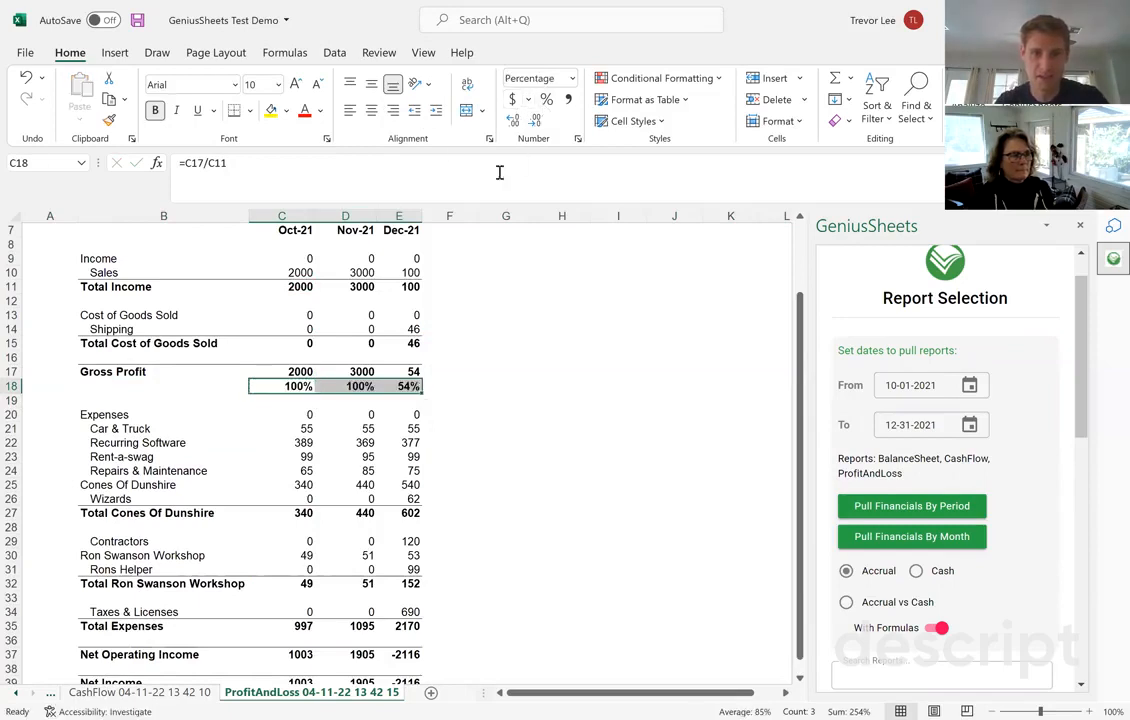
click(271, 111)
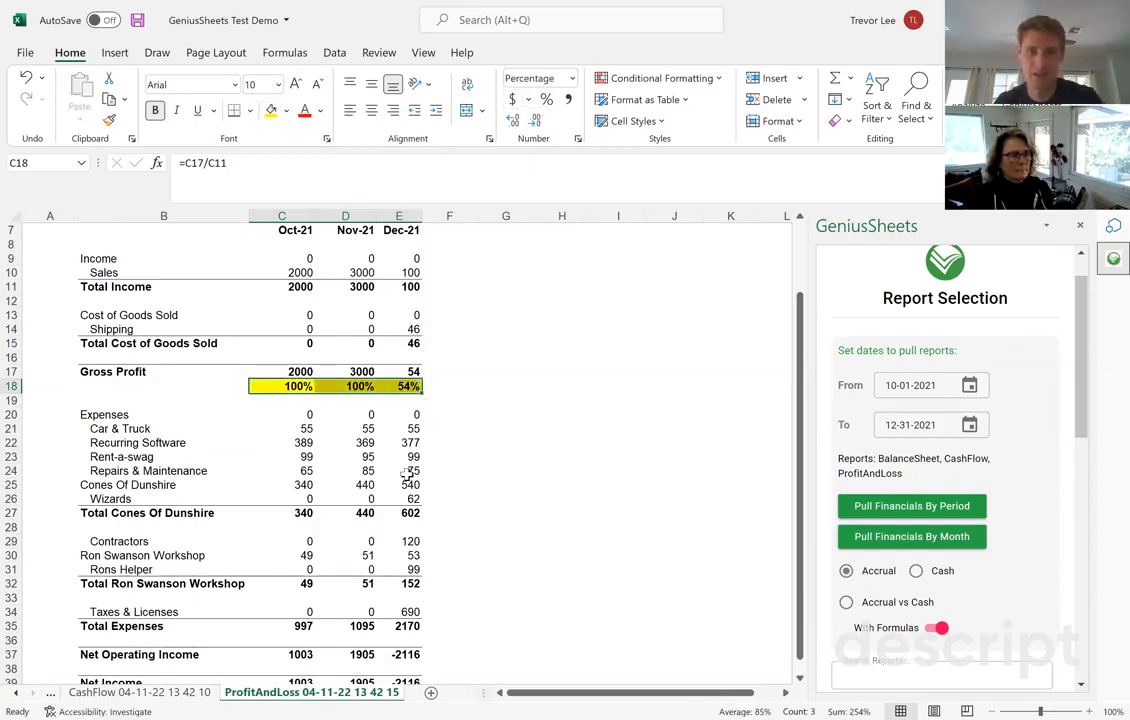
click(352, 457)
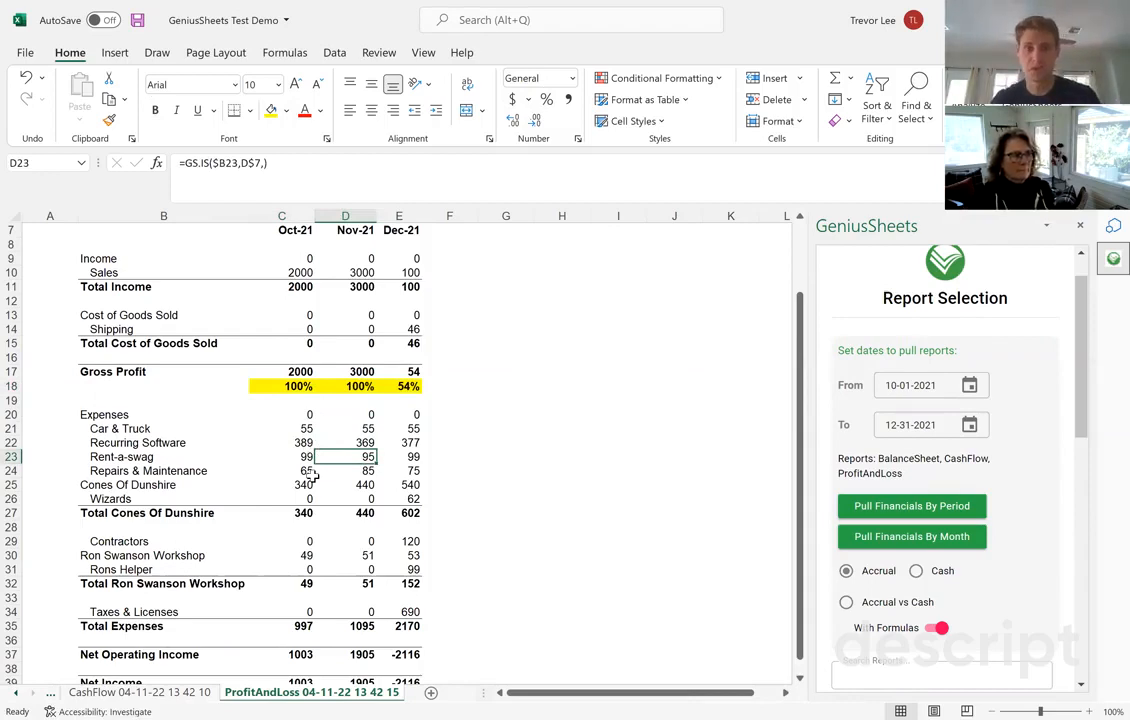
Enter =EOMONTH(E7,1) in F7 as the next month's header and format the cell as a date.
scroll(311, 477, up, 1)
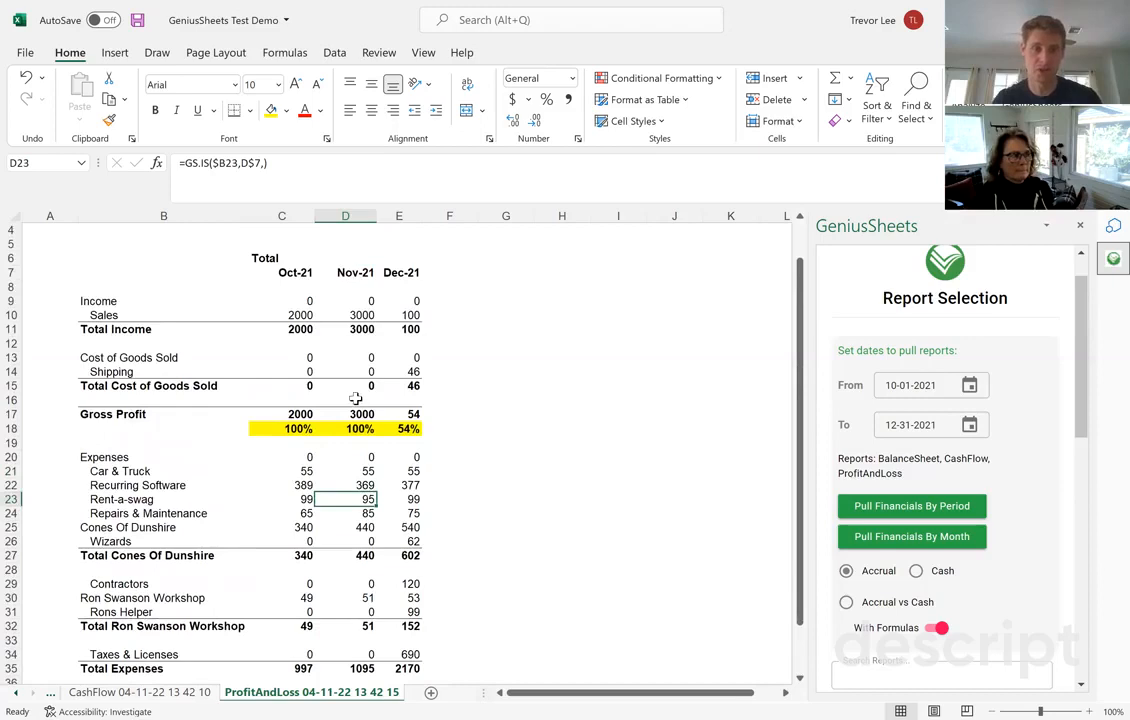
click(407, 277)
key(Right)
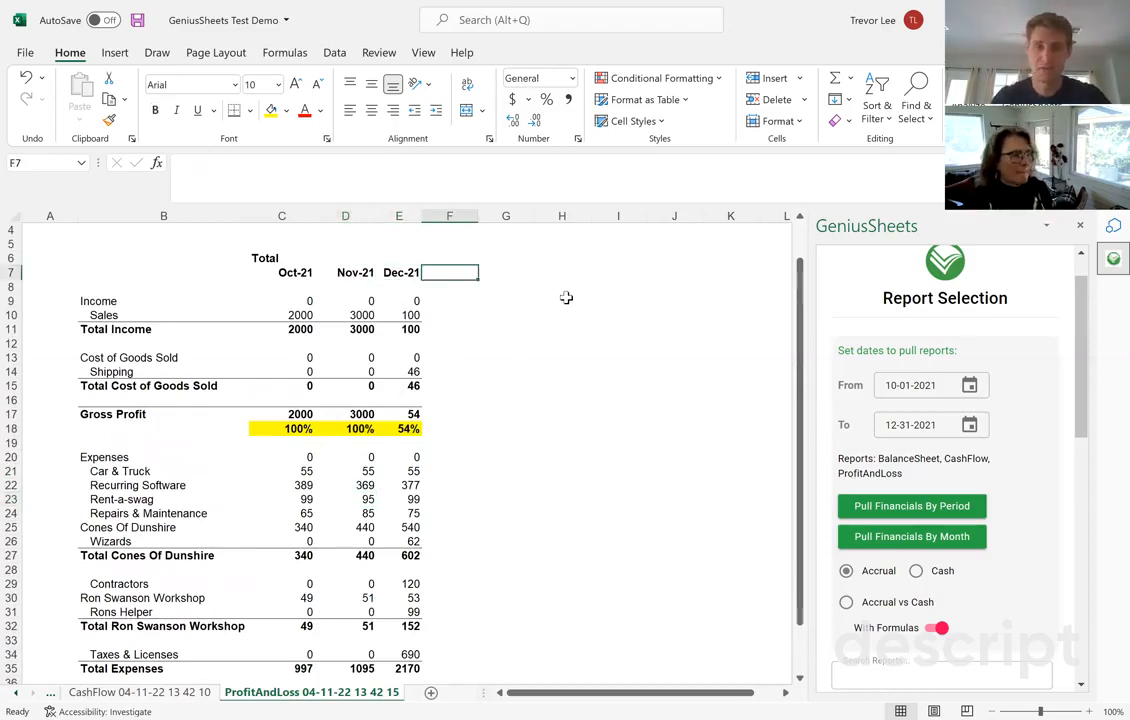
text(=)
key(Left)
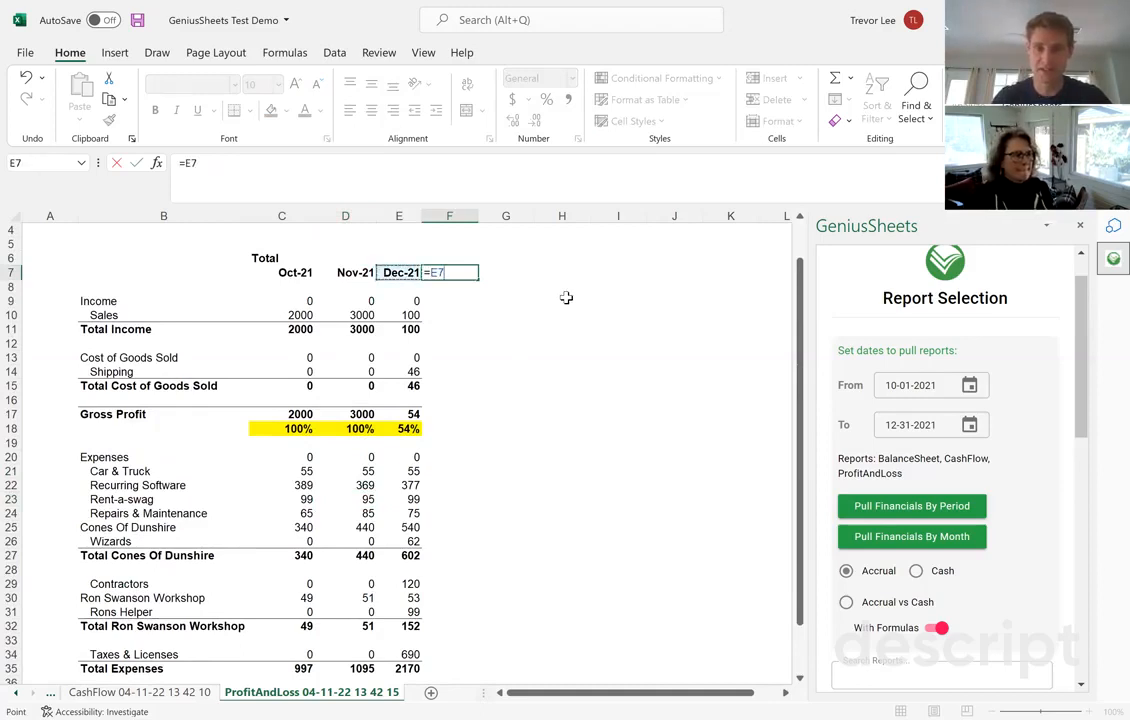
key(BackSpace)
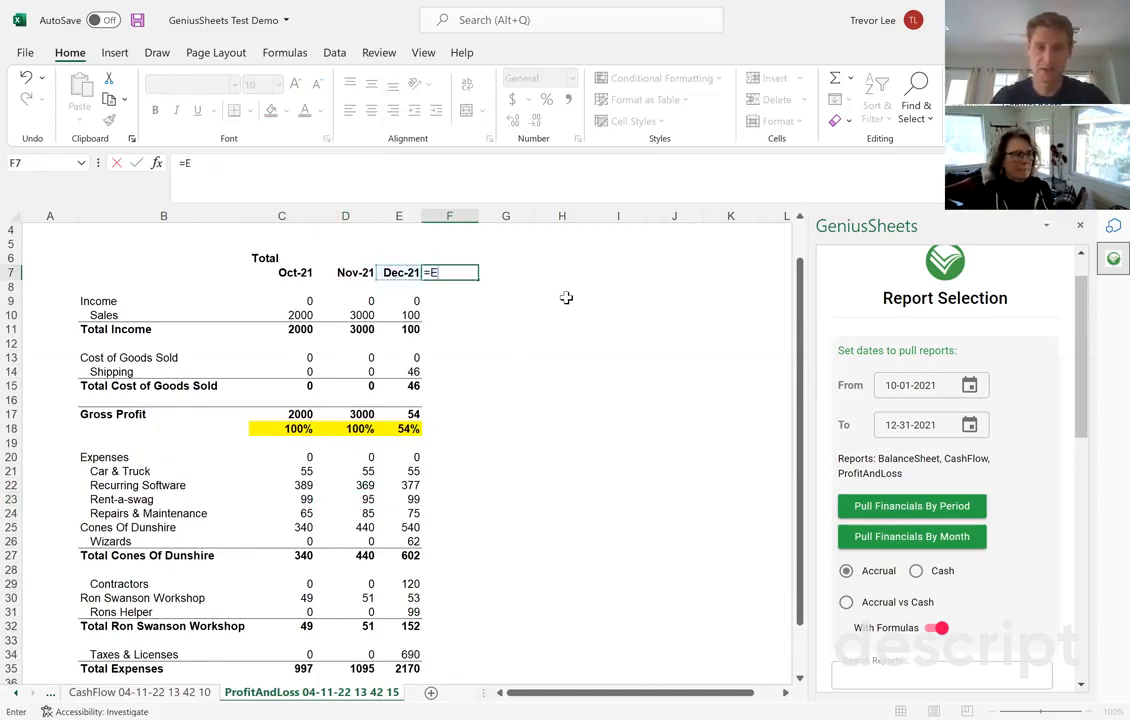
text(OMONTH()
key(Left)
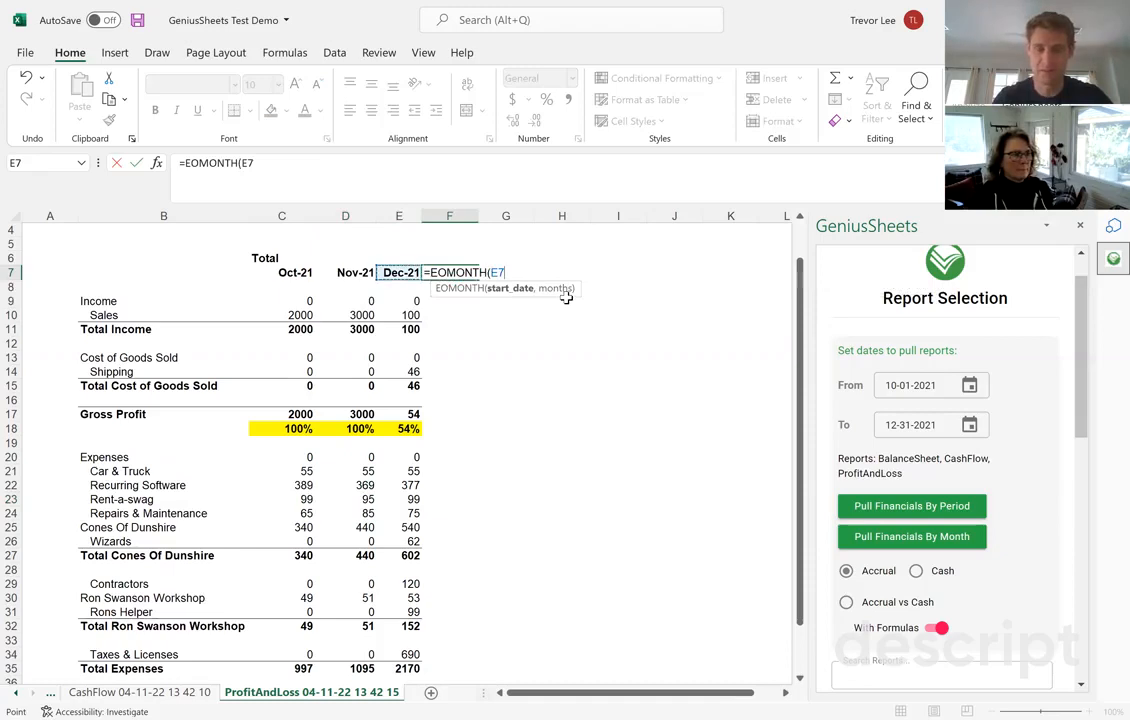
text(,1))
key(ctrl+Return)
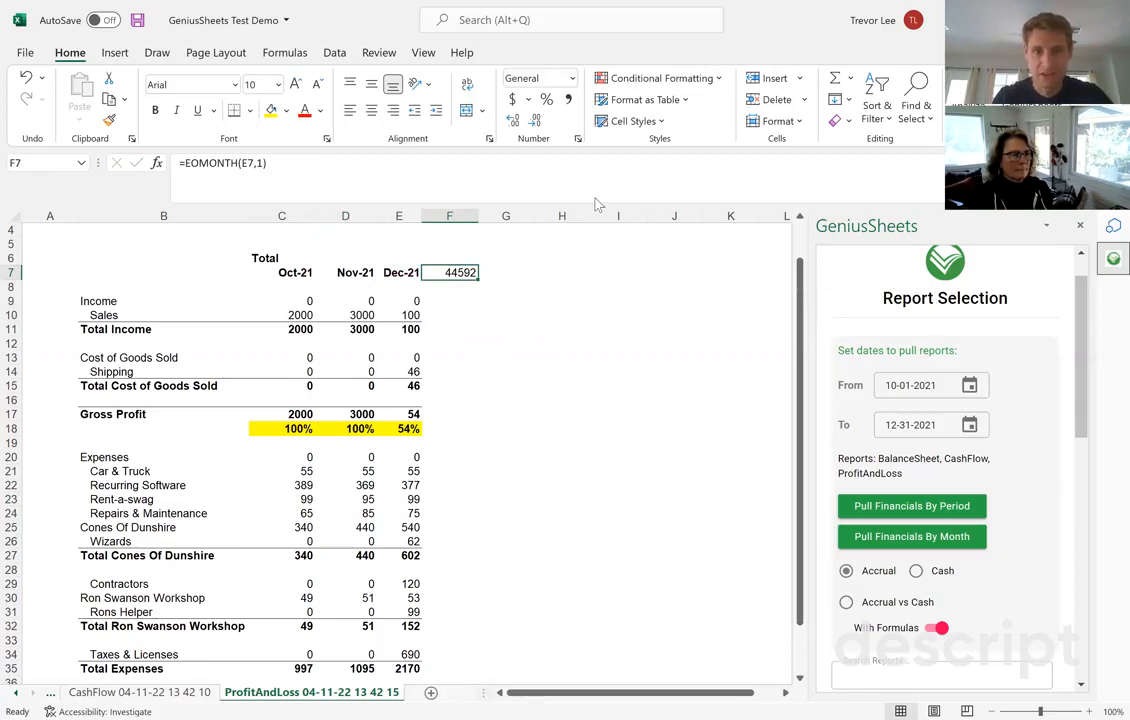
click(573, 79)
click(576, 268)
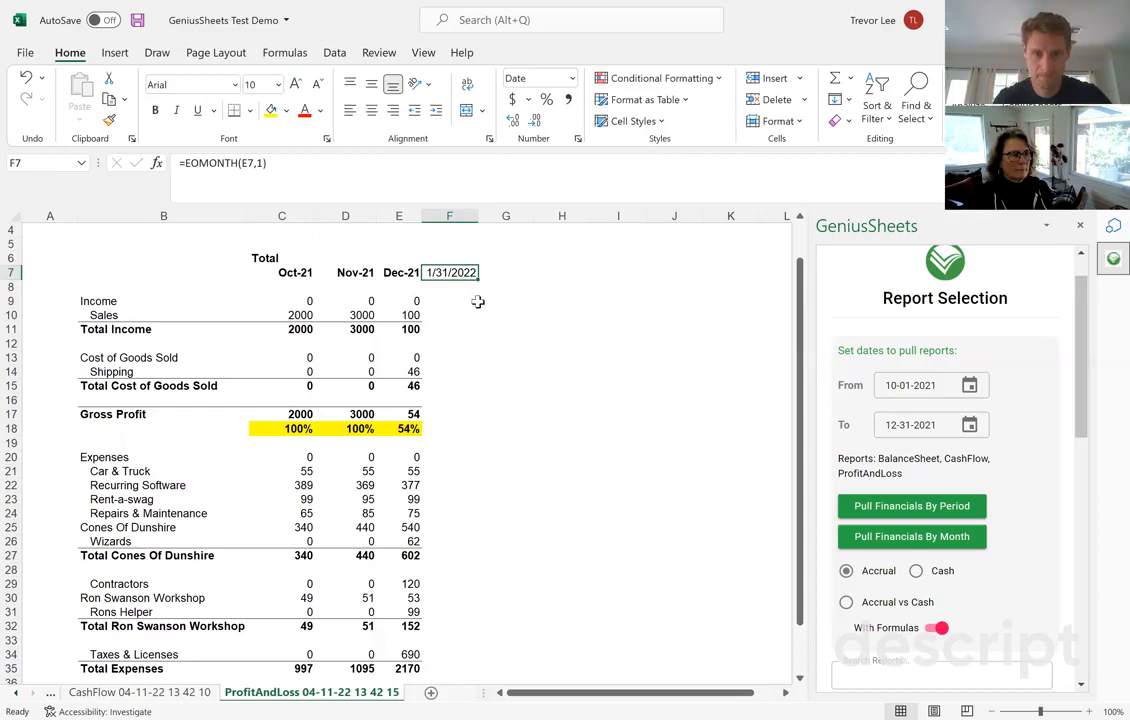
Copy the December column's formulas in E9:E39 into column F, starting at F9.
click(452, 310)
click(406, 301)
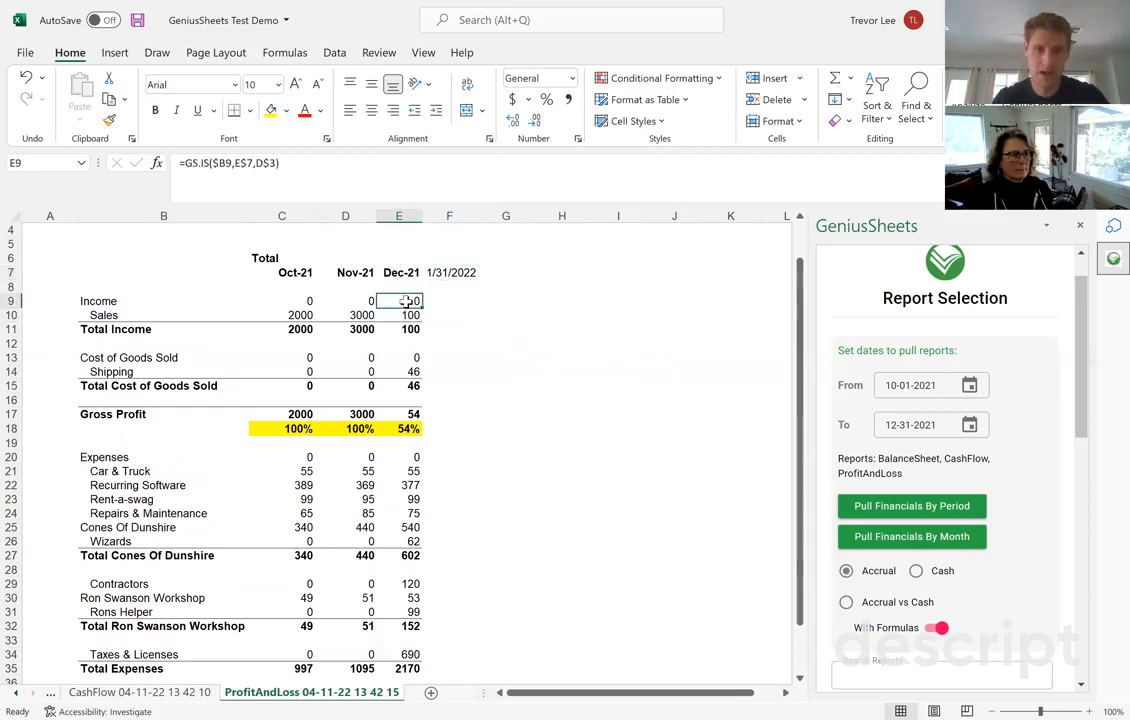
key(shift+Down)
key(shift+Down)
key(shift+Down)
key(shift+Down)
key(shift+Down)
key(shift+Down)
key(shift+Down)
key(shift+Down)
key(shift+Down)
key(shift+Down)
key(shift+Down)
key(shift+Down)
key(shift+Down)
key(shift+Down)
key(shift+Down)
key(shift+Down)
key(shift+Down)
key(shift+Down)
key(shift+Down)
key(shift+Down)
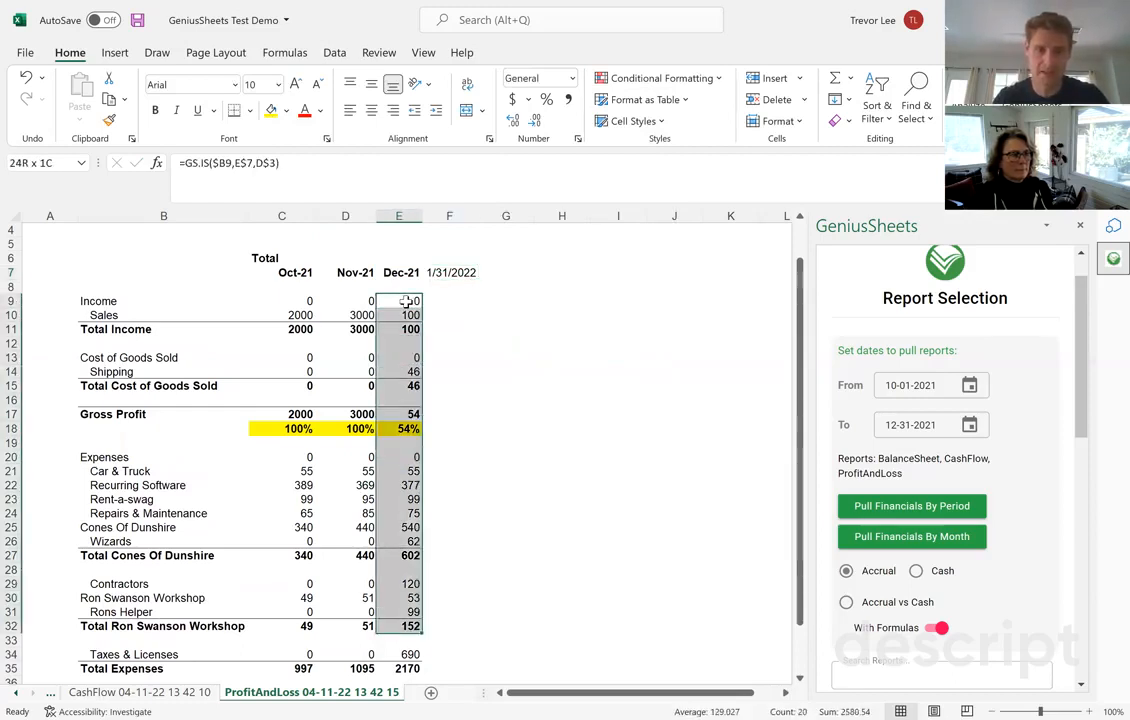
key(shift+Down)
key(shift+Down)
key(shift+Down)
key(shift+Down)
key(shift+Down)
key(shift+Down)
key(shift+Down)
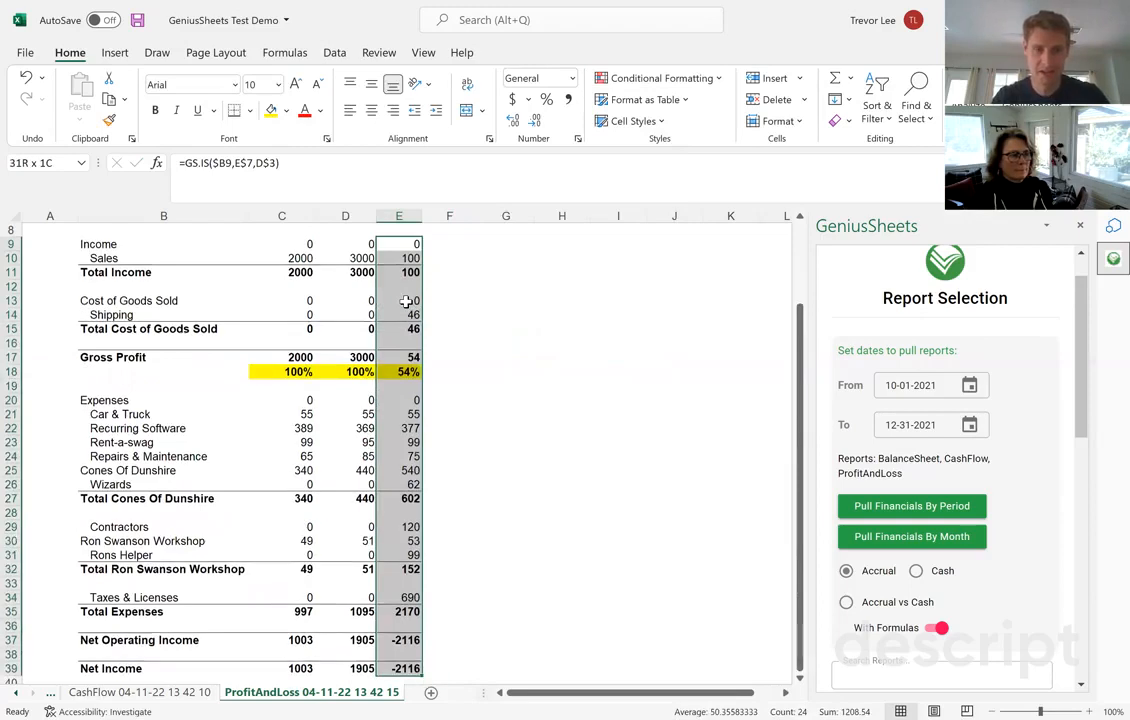
key(ctrl+c)
key(Right)
key(ctrl+v)
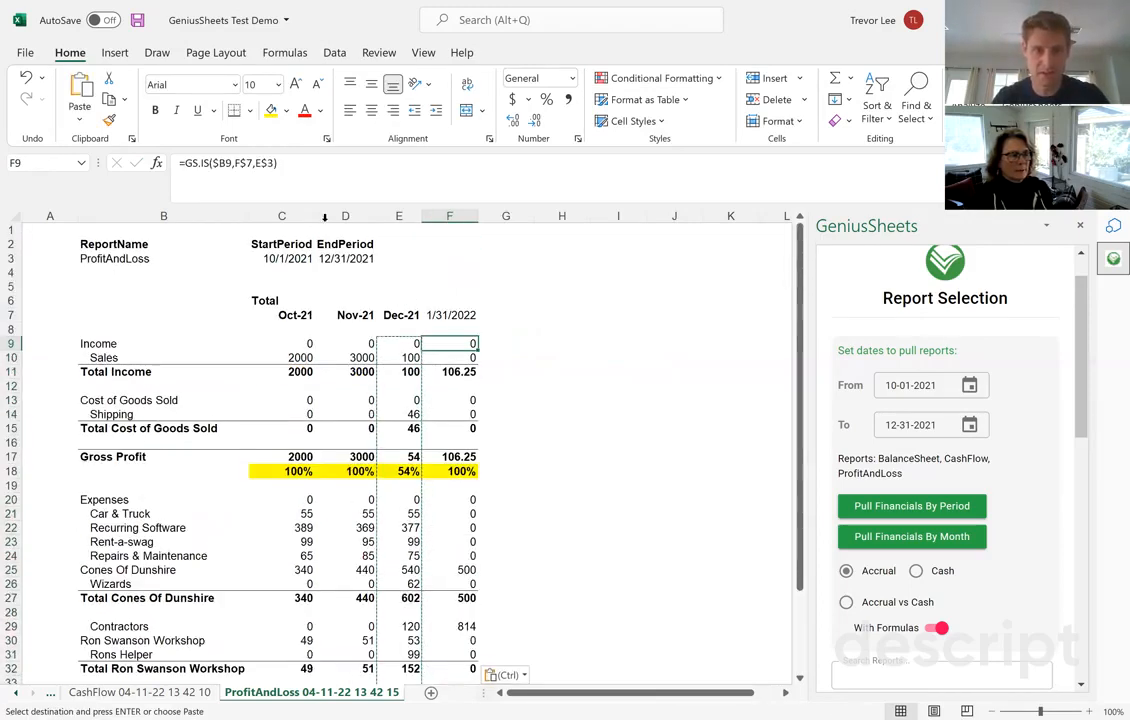
Remove the E$3 end-date argument from F9 so its formula reads =GS.IS($B9,F$7,).
key(F2)
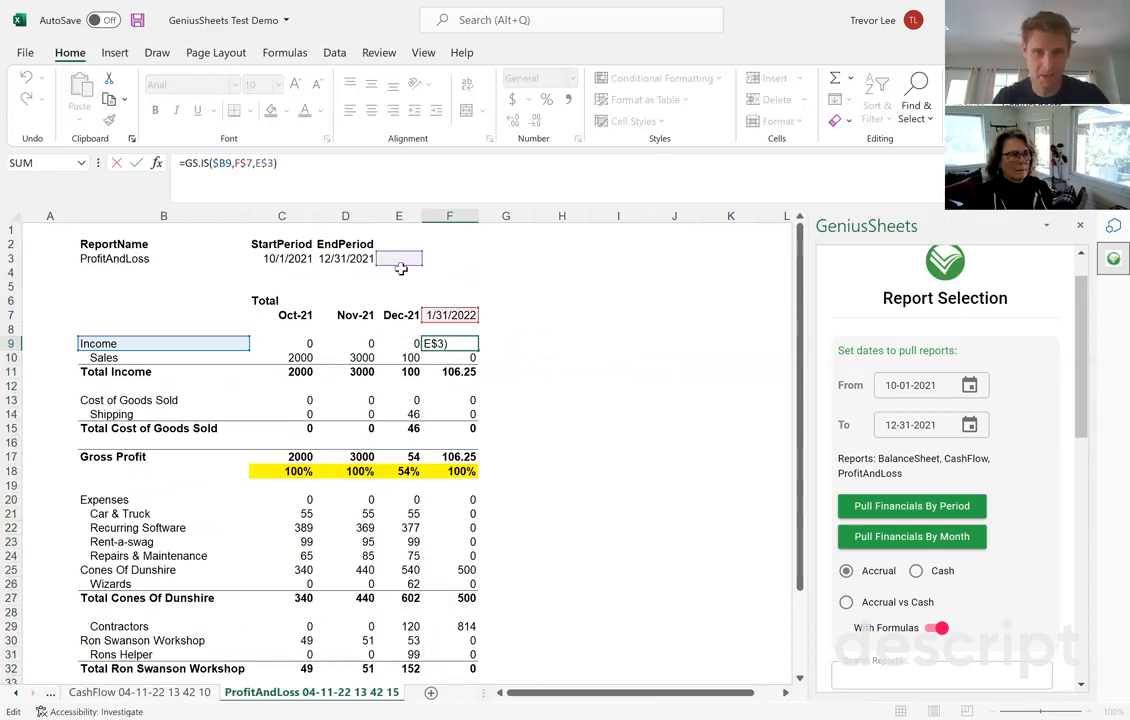
key(Left)
key(BackSpace)
key(BackSpace)
key(BackSpace)
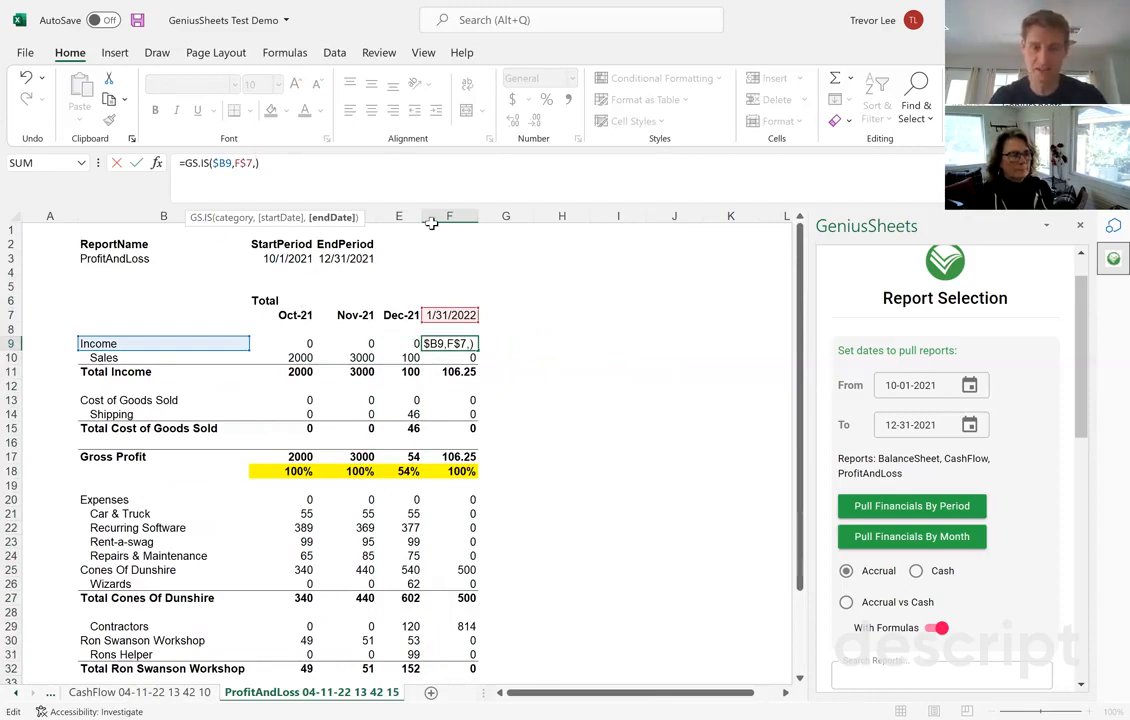
key(ctrl+Return)
Copy the corrected GS.IS formula from F9 down through F39, Net Income.
key(ctrl+c)
key(shift+Down)
key(shift+Down)
key(shift+Down)
key(shift+Down)
key(shift+Down)
key(shift+Down)
key(shift+Down)
key(shift+Down)
key(shift+Down)
key(shift+Down)
key(shift+Down)
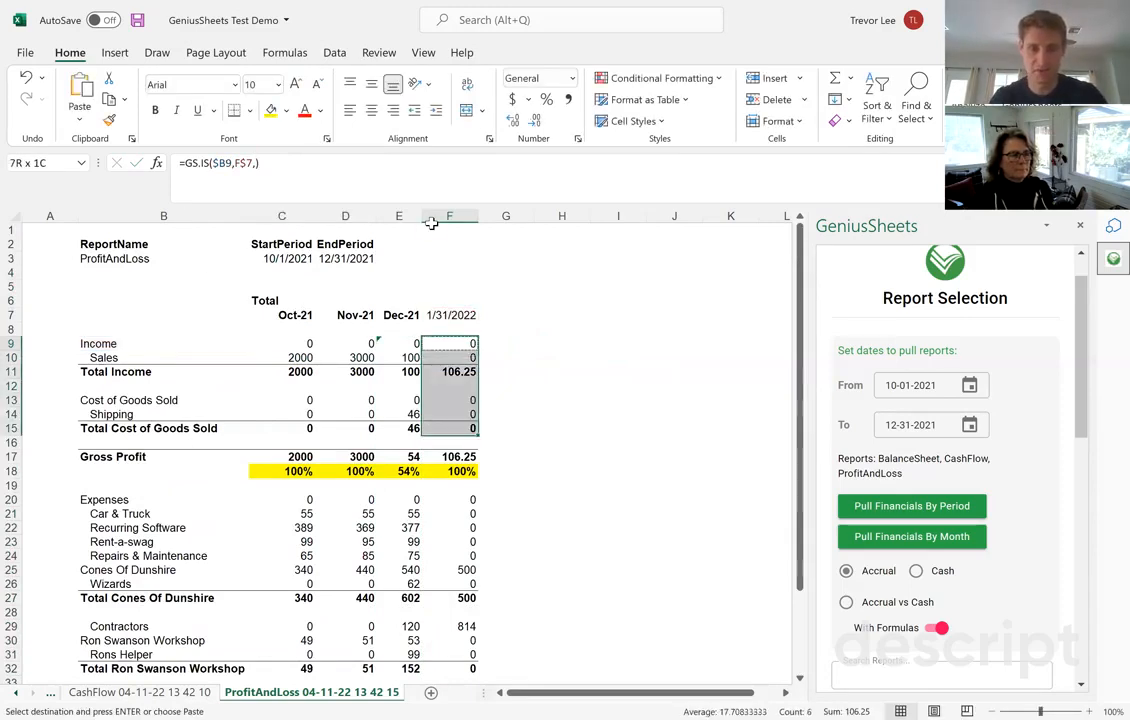
key(shift+Down)
key(shift+Down)
key(shift+Down)
key(shift+Down)
key(shift+Down)
key(shift+Down)
key(shift+Down)
key(shift+Down)
key(shift+Down)
key(shift+Down)
key(shift+Down)
key(shift+Down)
key(shift+Down)
key(shift+Down)
key(shift+Down)
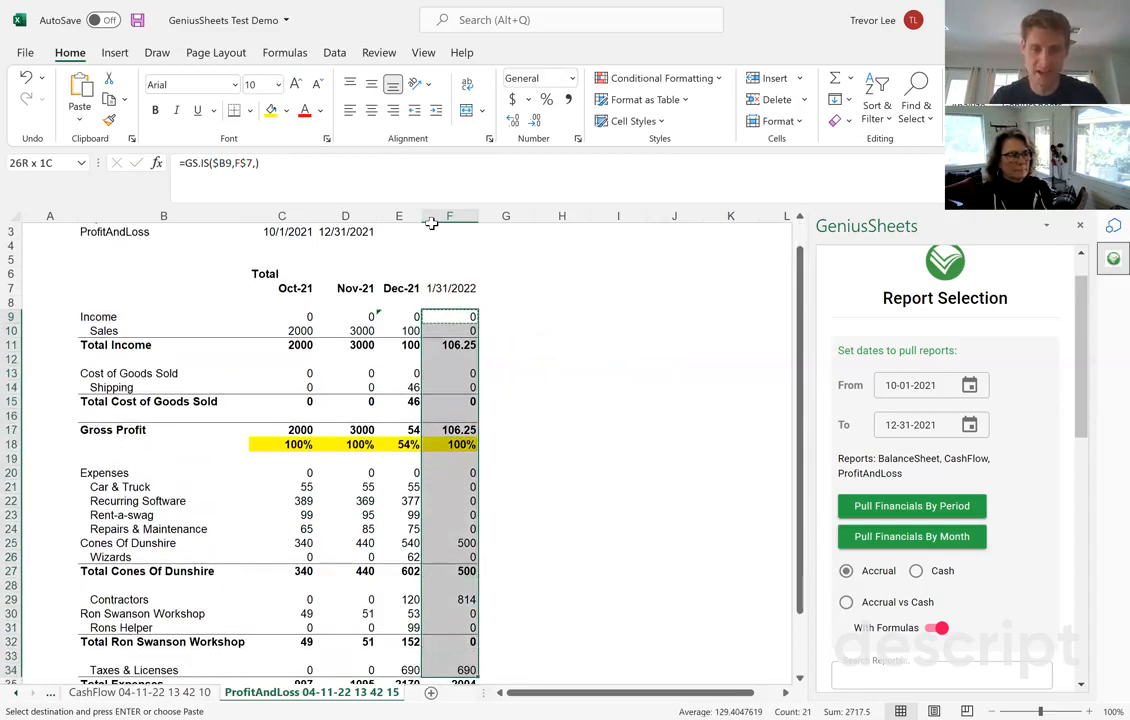
key(shift+Down)
key(shift+Down)
key(shift+Down)
key(shift+Down)
key(ctrl+v)
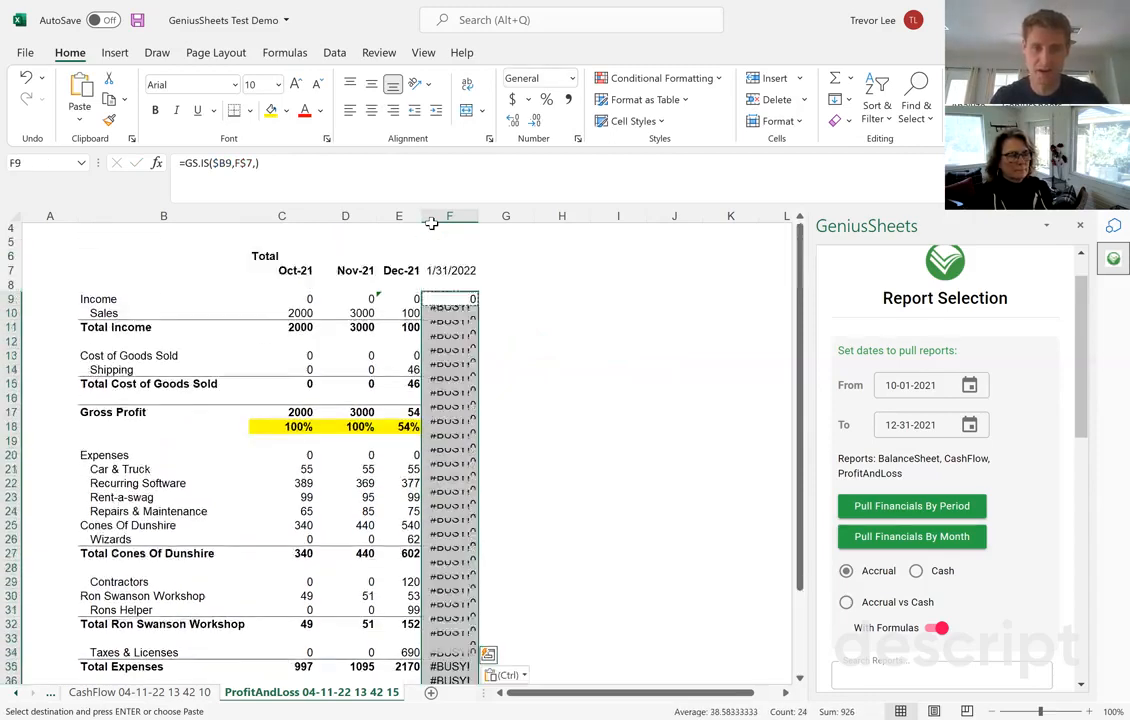
Examine the formulas in the new column's F10 and F9 and the gross margin cell E18.
key(Down)
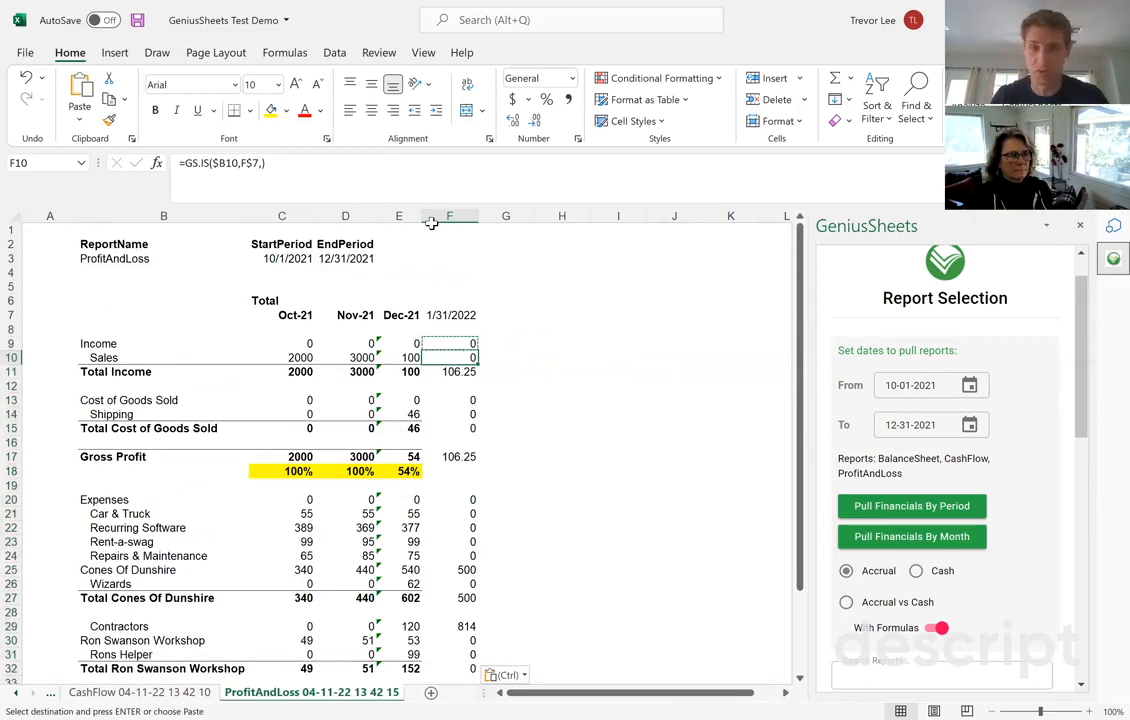
click(405, 470)
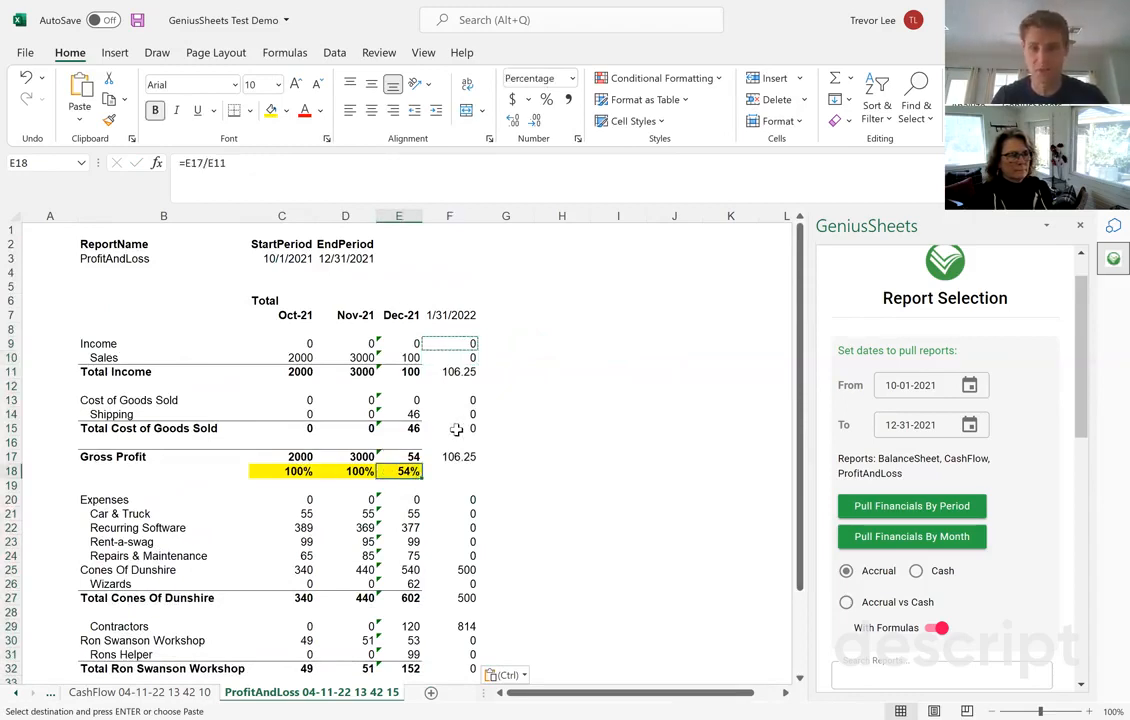
click(451, 339)
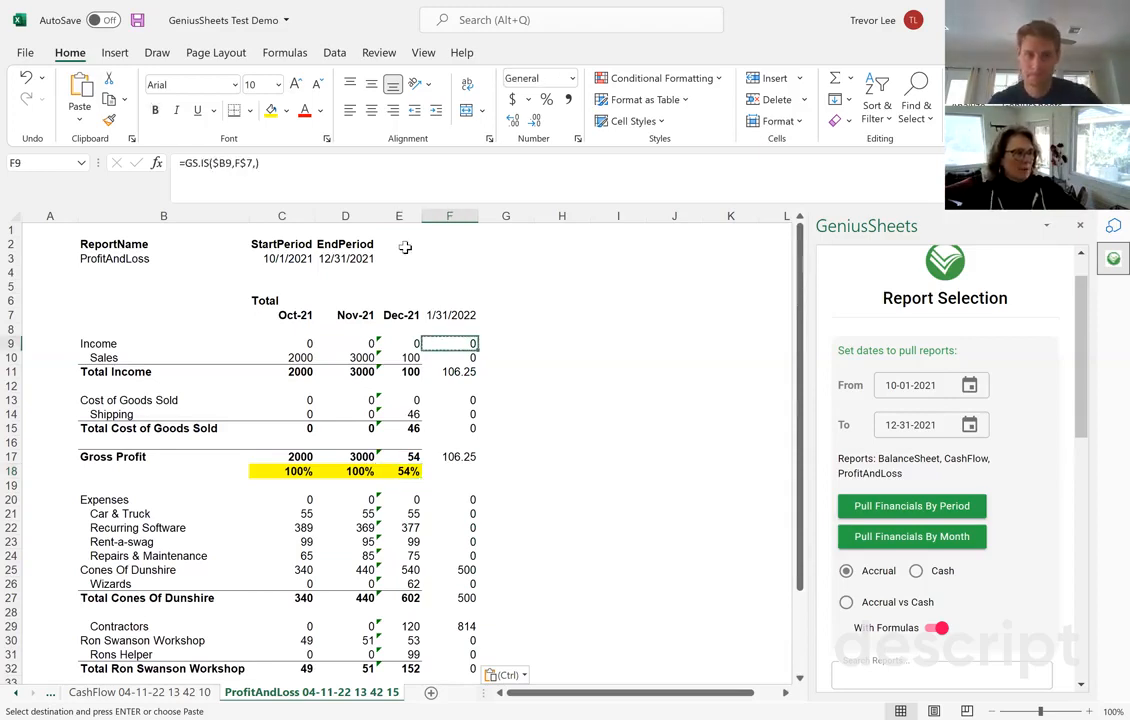
key(F2)
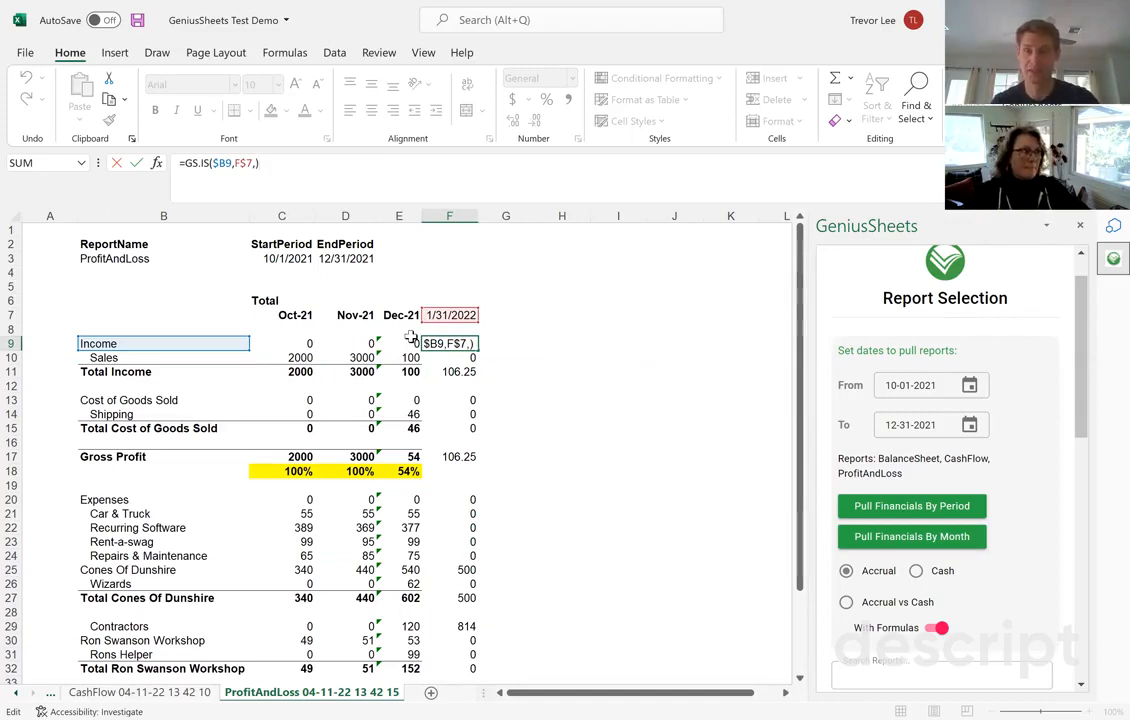
Copy the EOMONTH month header from F7 across through K7.
click(491, 314)
key(Left)
key(ctrl+c)
key(shift+Right)
key(shift+Right)
key(shift+Right)
key(shift+Right)
key(shift+Right)
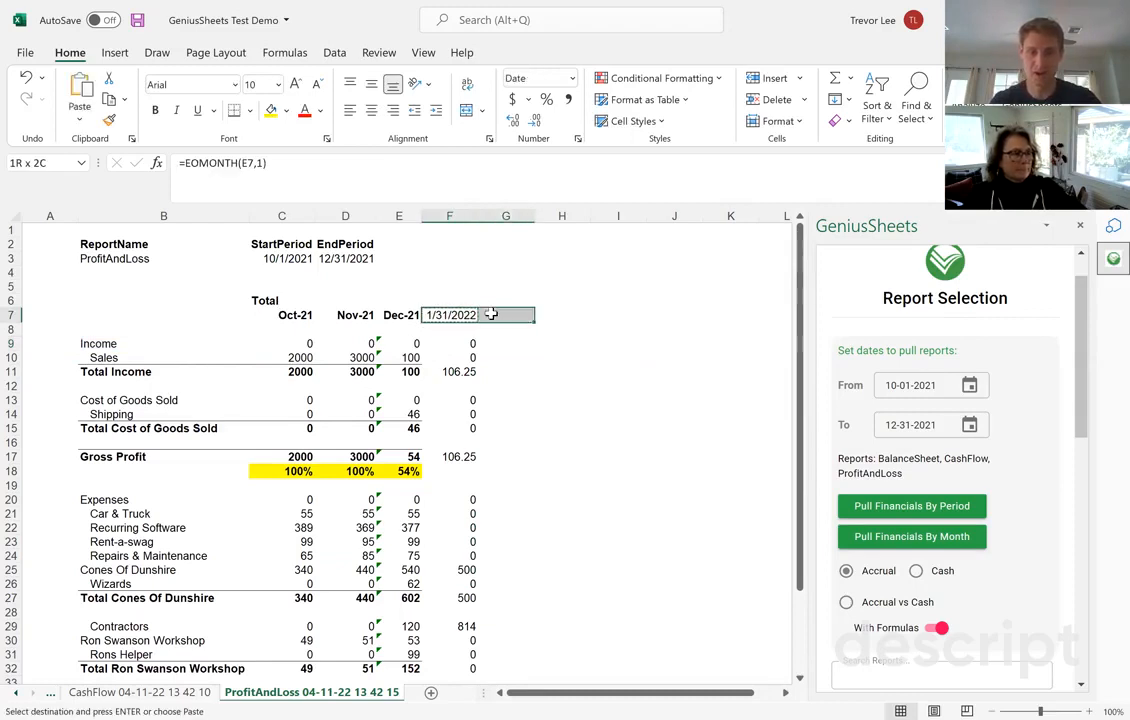
key(ctrl+v)
key(Left)
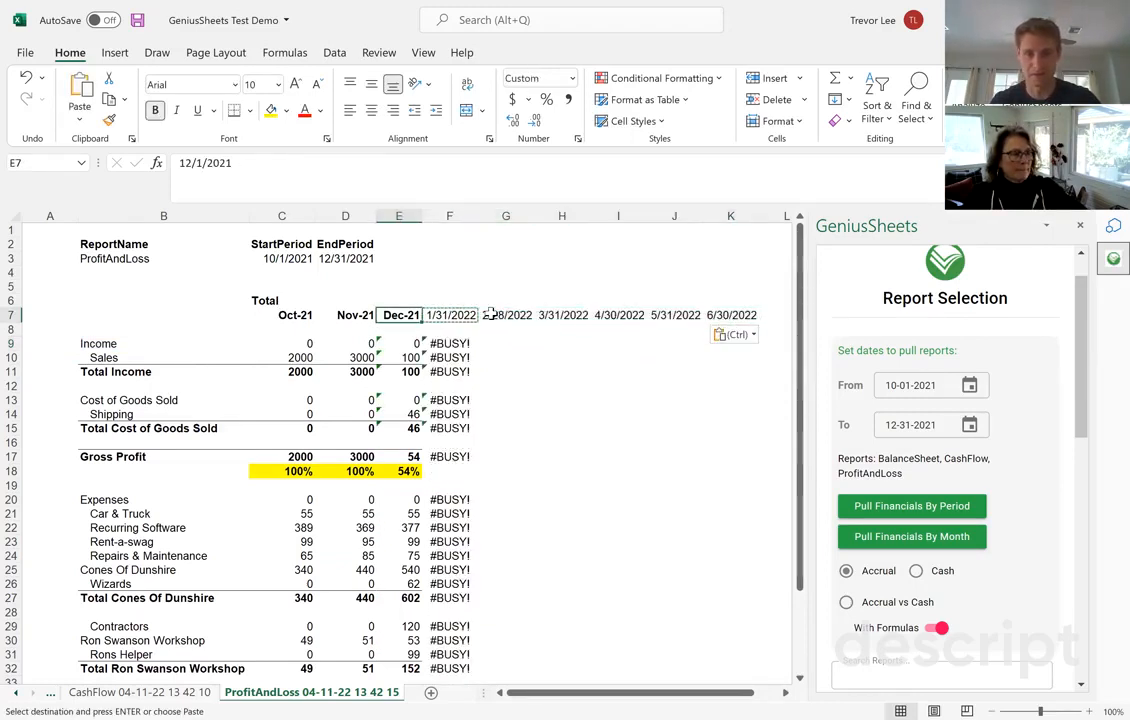
Copy the GS.IS formulas in F9:F39 across into columns G through K.
key(Right)
key(Down)
key(Down)
key(ctrl+shift+Down)
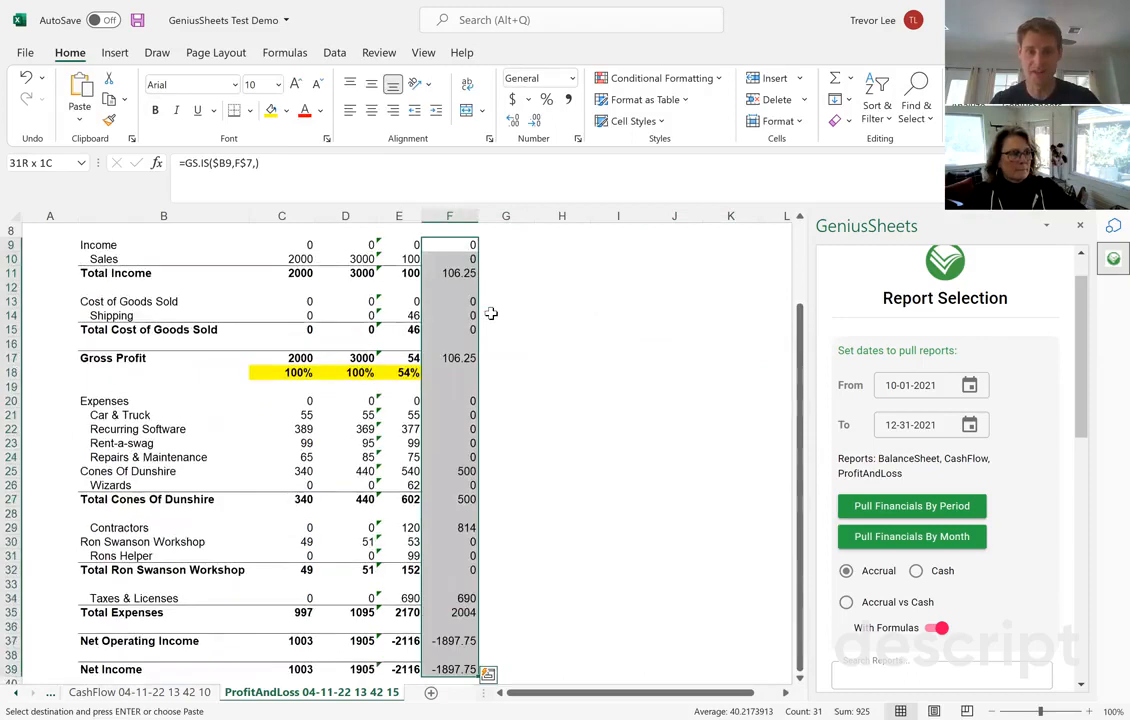
key(ctrl+c)
key(Right)
key(shift+Right)
key(shift+Right)
key(shift+Right)
key(shift+Right)
key(ctrl+v)
key(Up)
key(Up)
scroll(491, 314, up, 1)
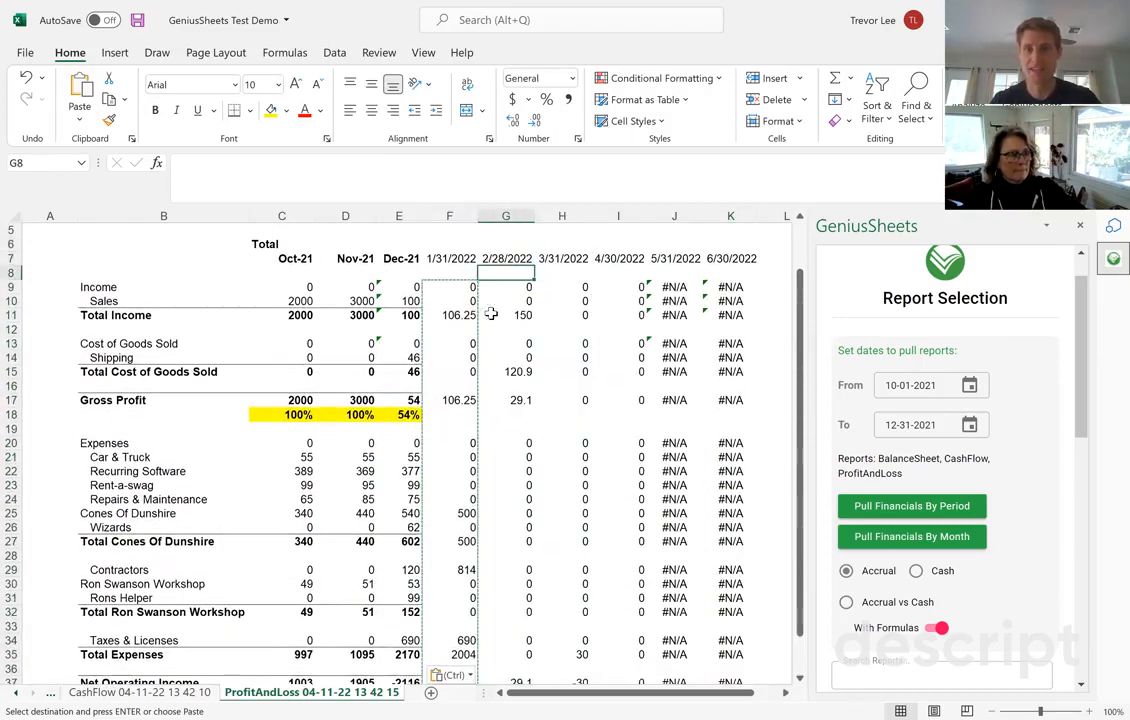
Open the GeniusSheets category list and switch it to show the recently added categories.
key(Down)
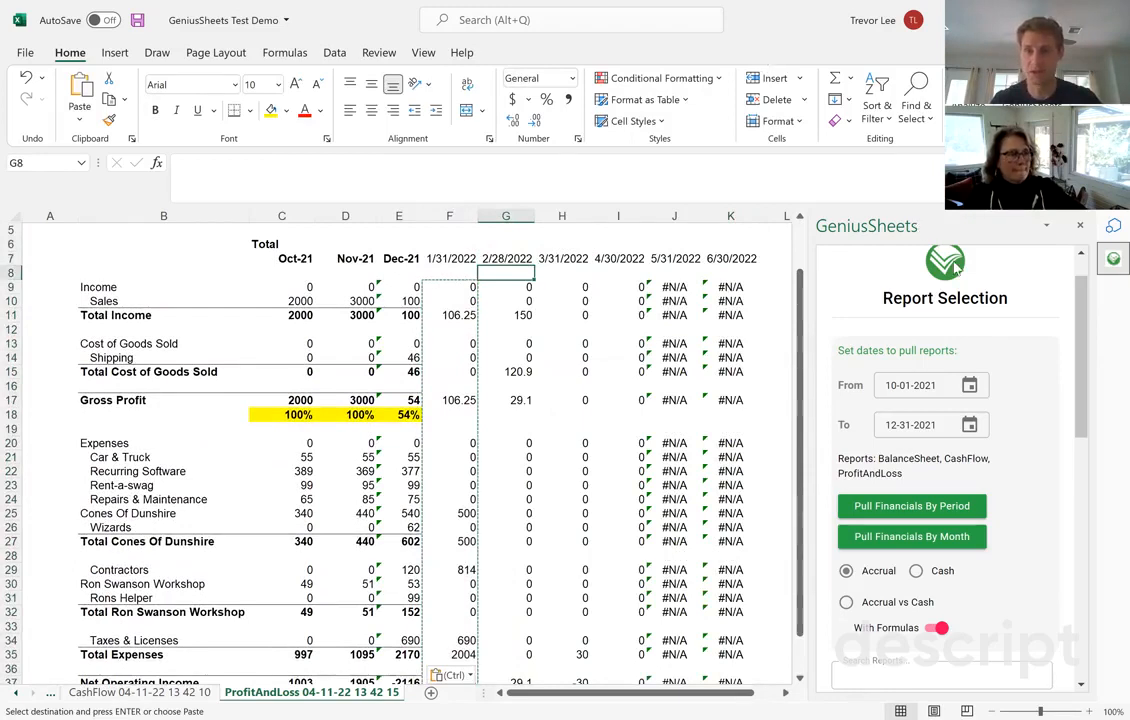
scroll(1072, 272, up, 2)
click(1052, 272)
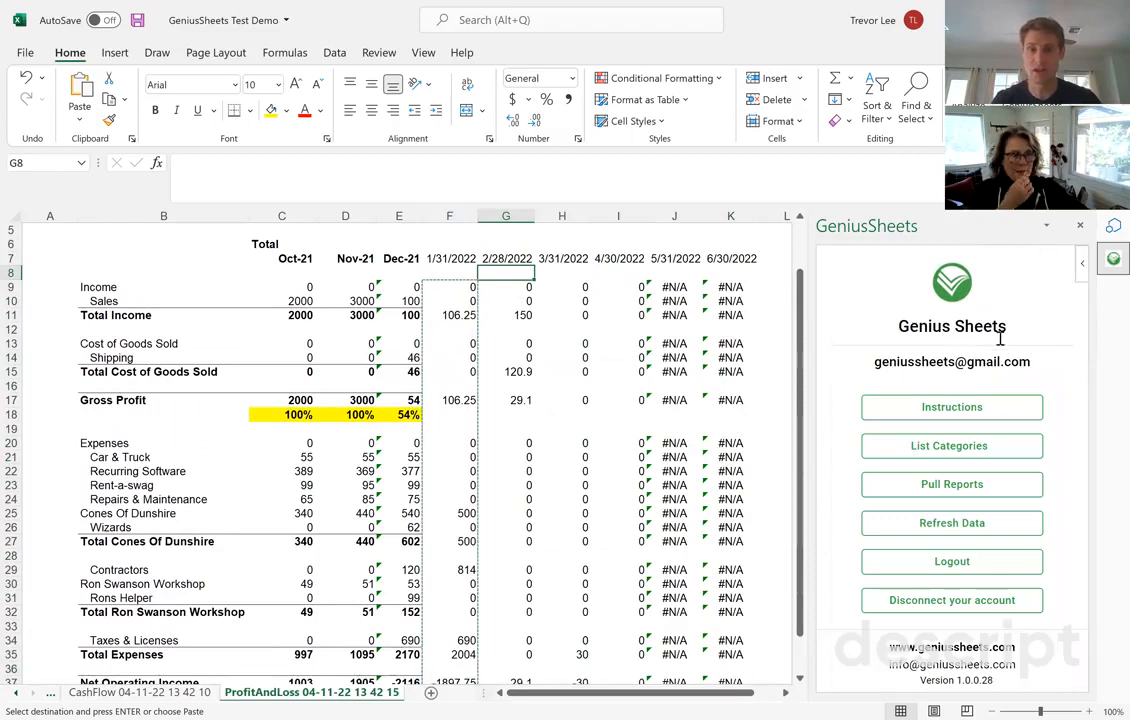
click(947, 526)
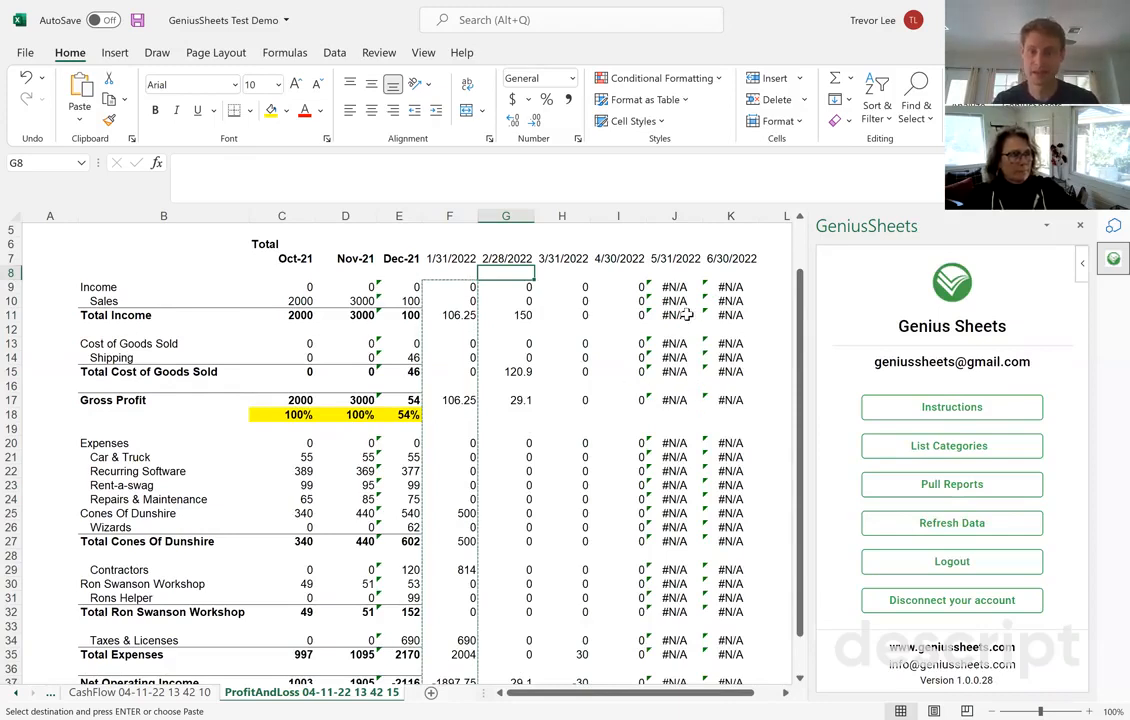
click(952, 446)
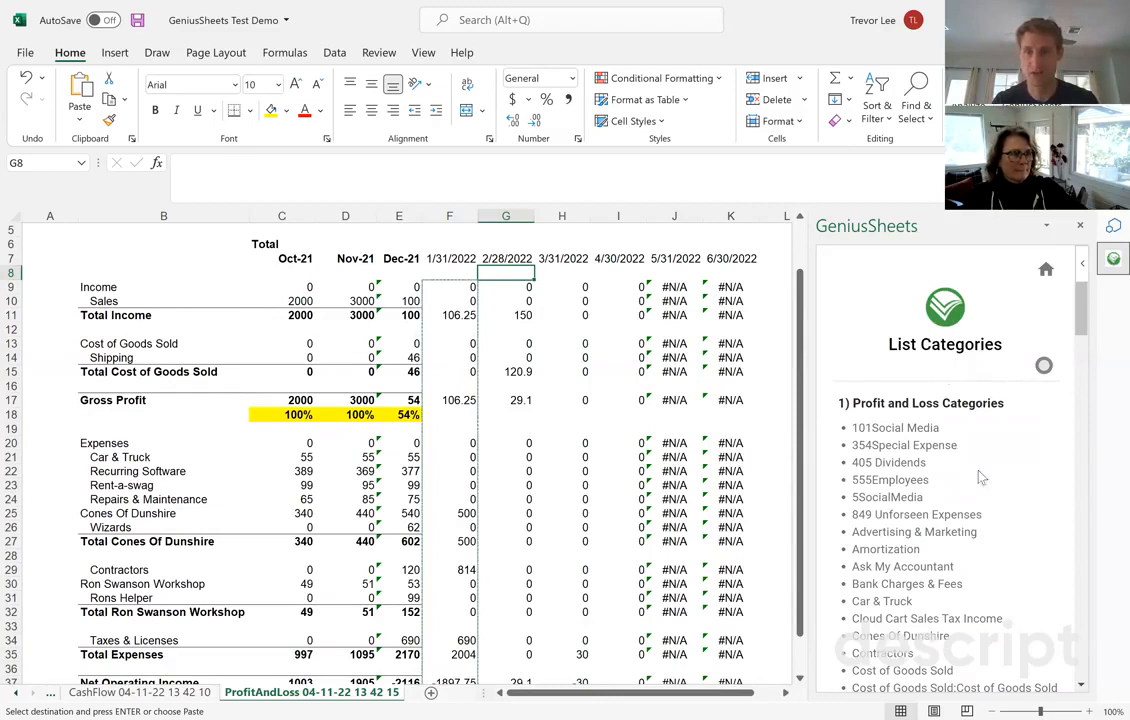
click(1044, 367)
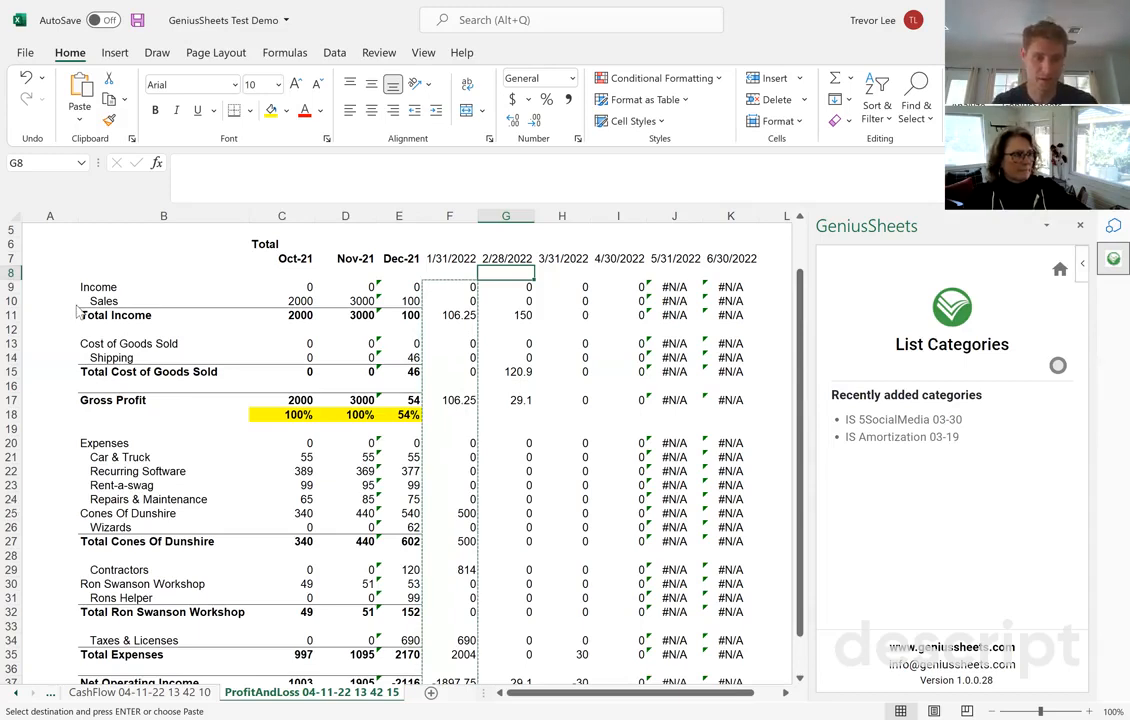
Insert a row above Repairs & Maintenance and paste the recently added category name Amortization into B24.
click(10, 499)
key(ctrl+plus)
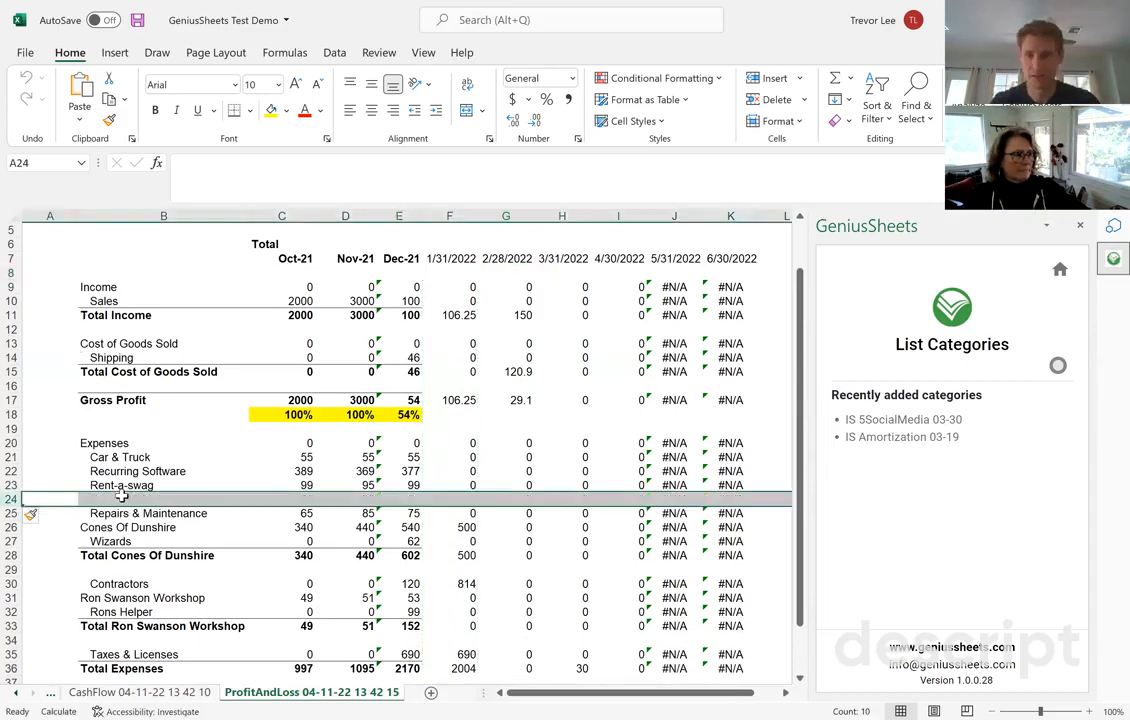
click(121, 498)
drag(858, 437, 926, 437)
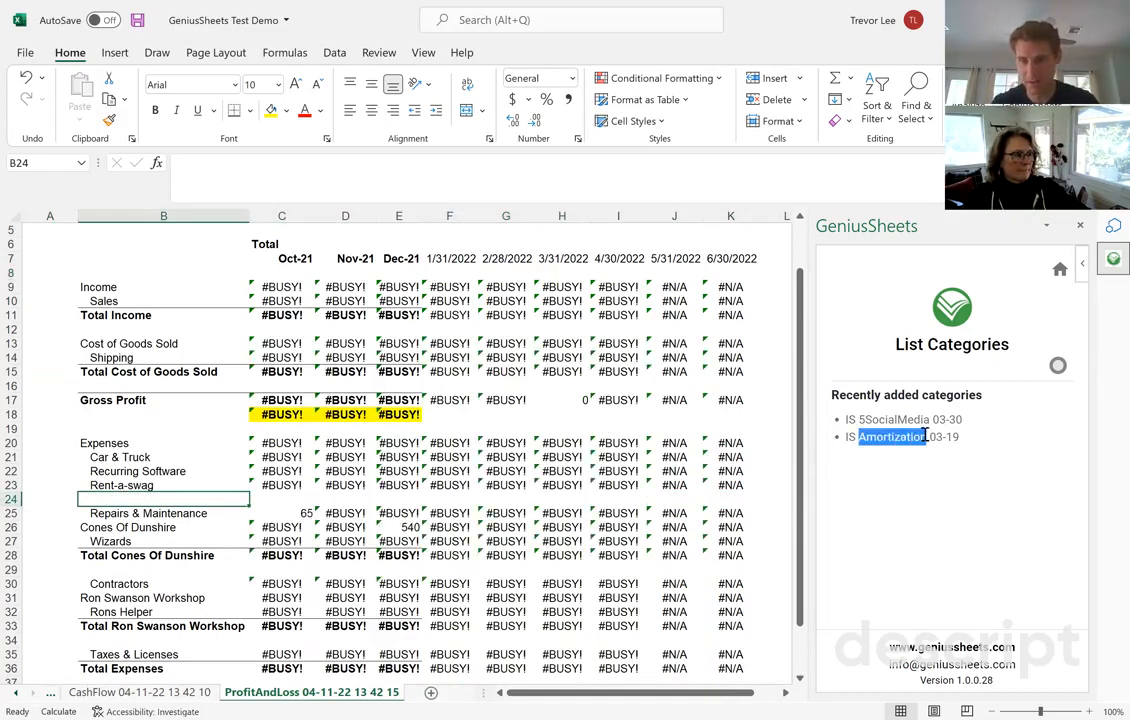
click(120, 498)
key(ctrl+v)
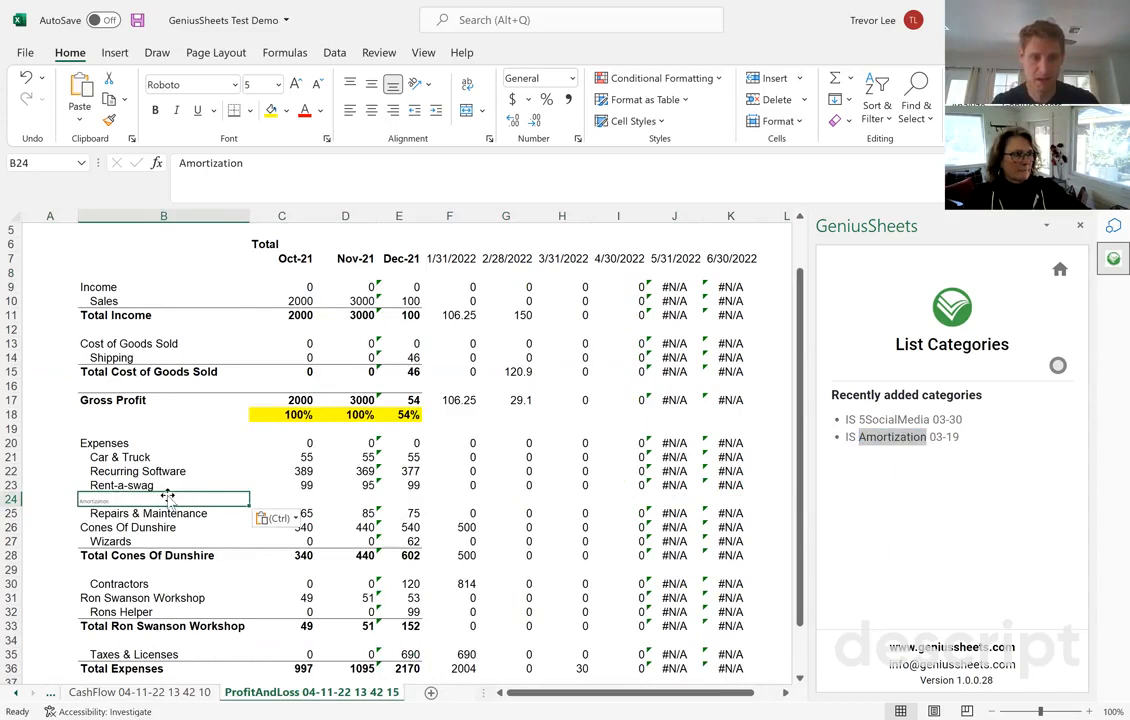
Copy the Rent-a-swag GS.IS formulas from C23:K23 into the Amortization row, C24:K24.
click(289, 484)
key(ctrl+shift+Right)
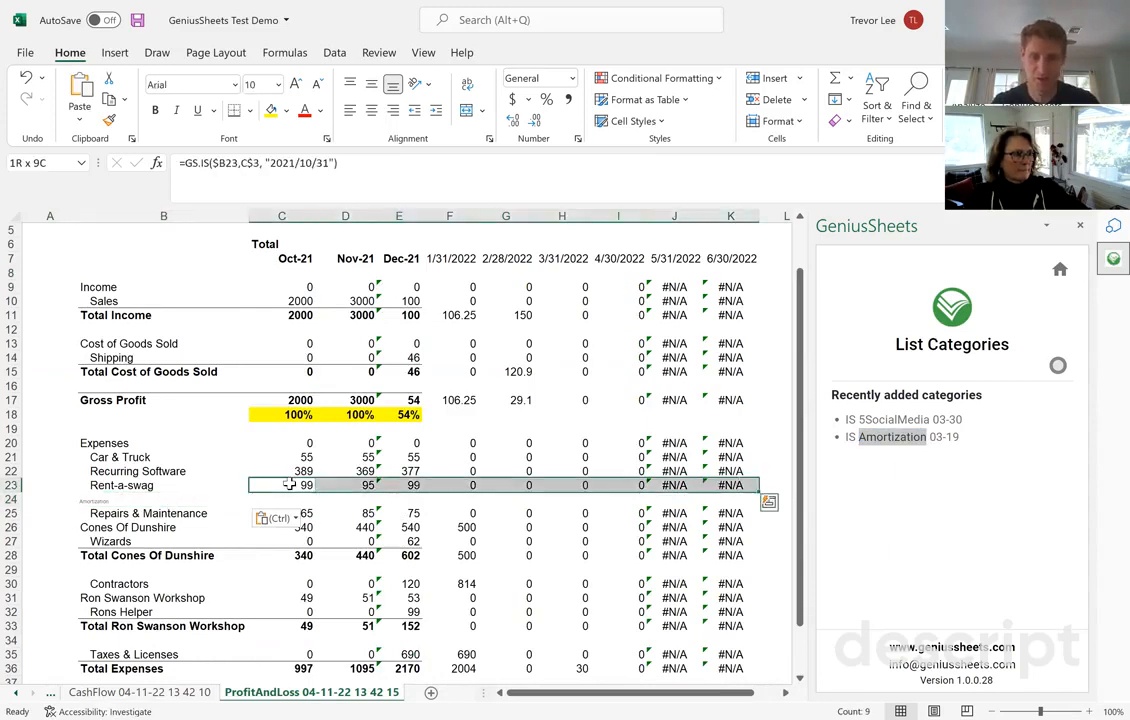
key(ctrl+c)
key(Down)
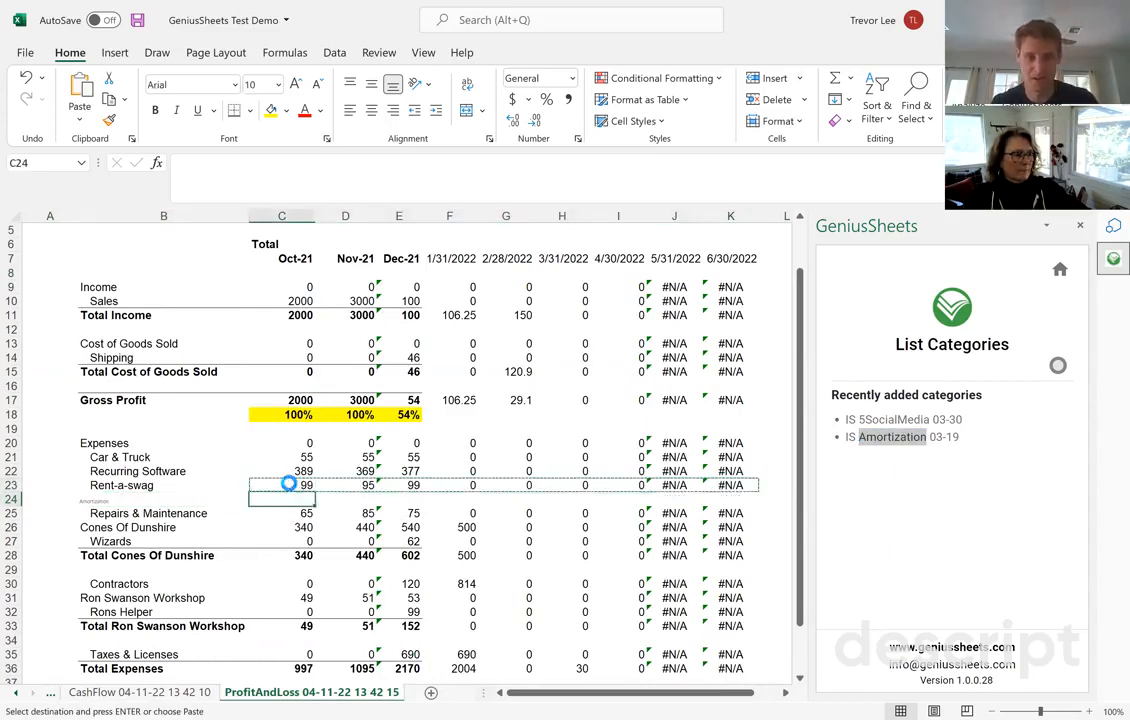
key(ctrl+v)
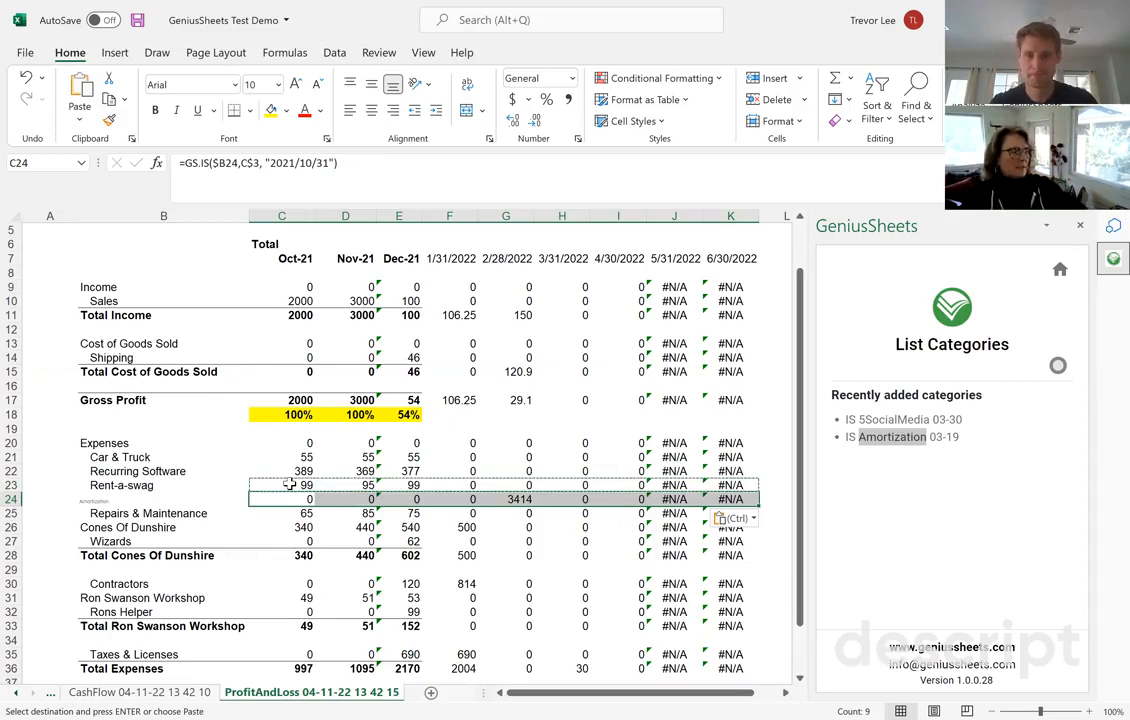
key(Escape)
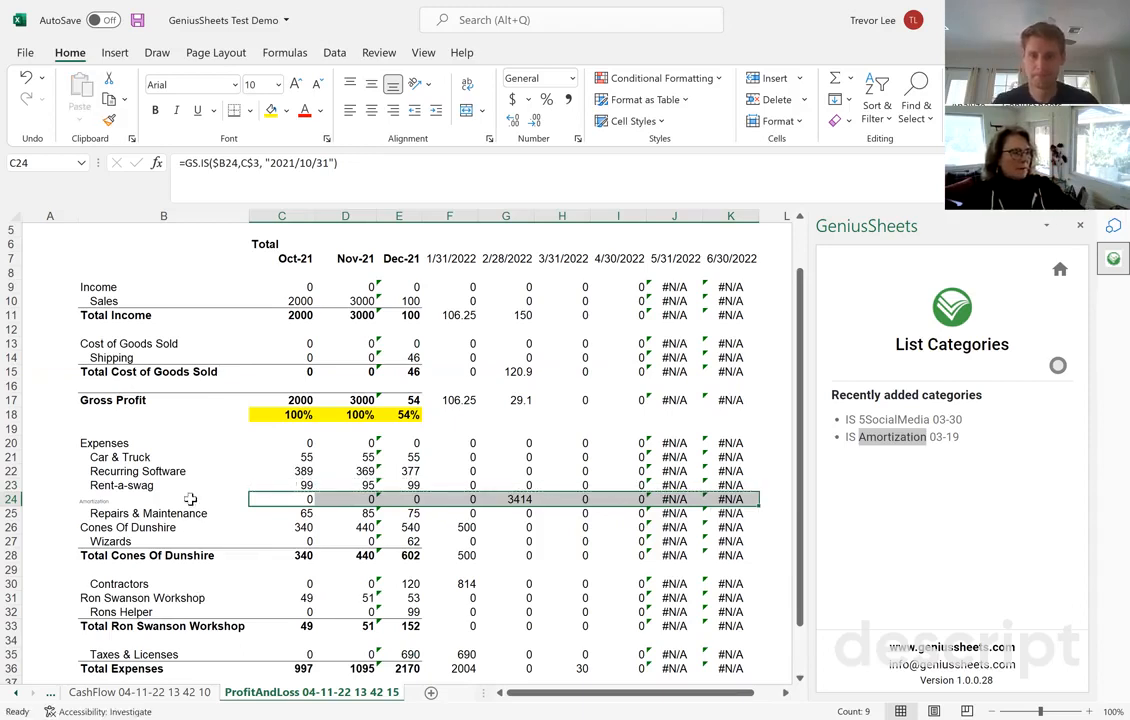
click(313, 476)
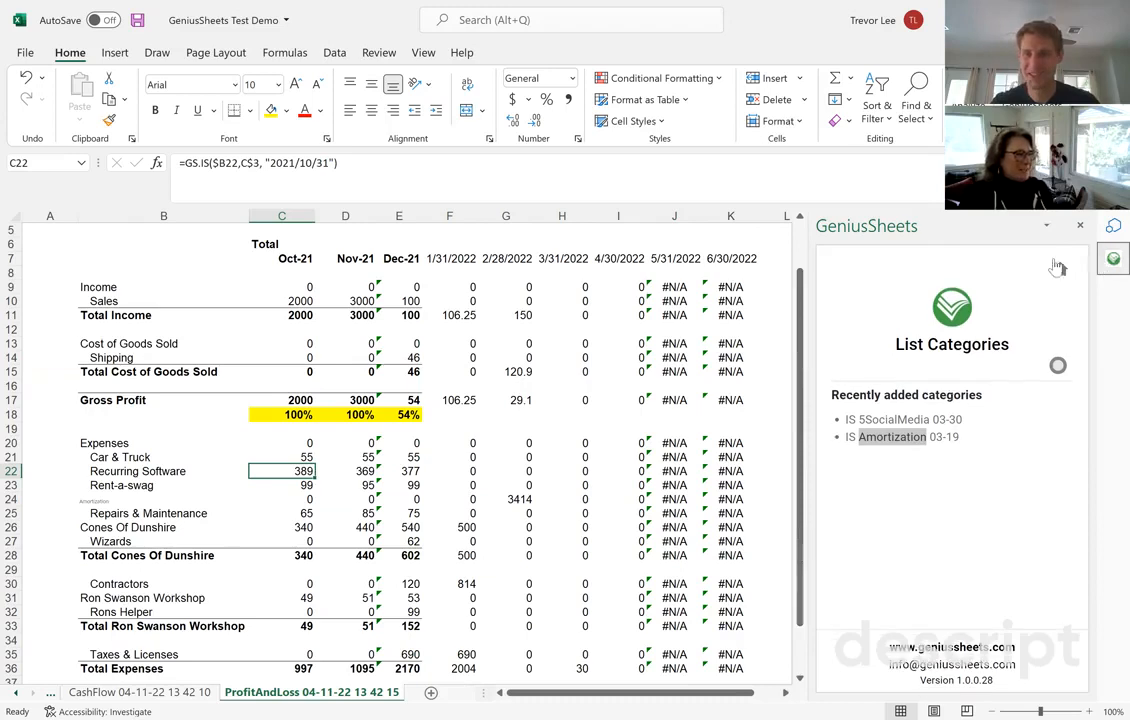
Return GeniusSheets to its home page and open the workbook's Budget sheet.
click(1058, 267)
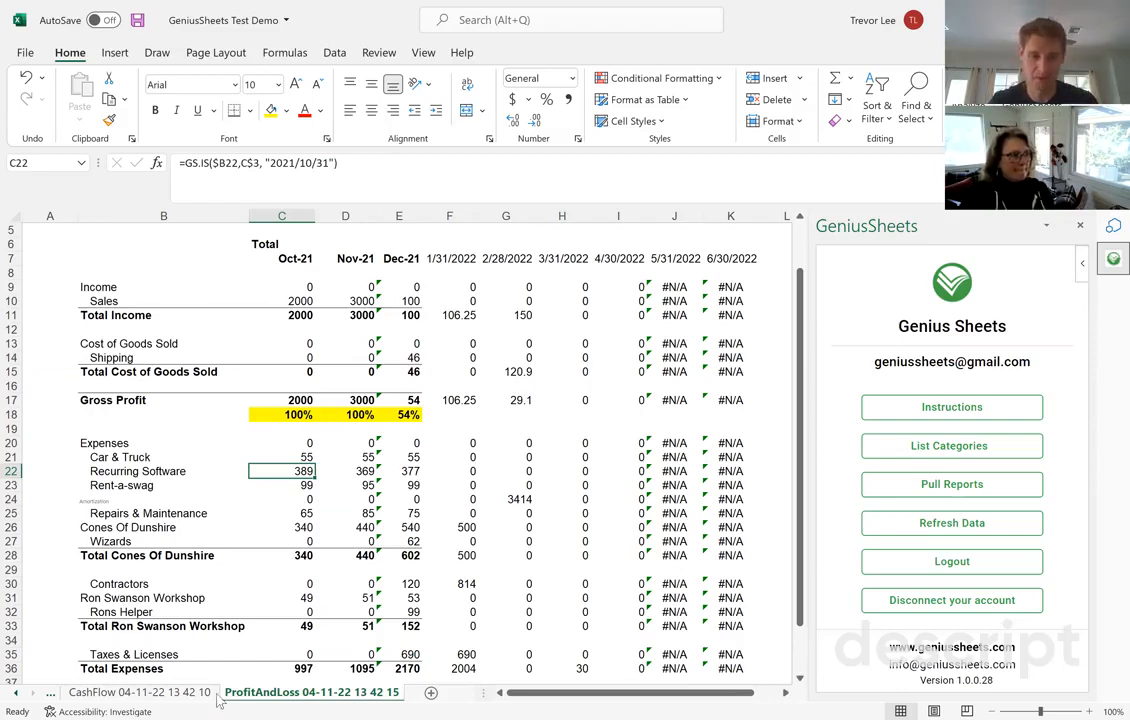
click(16, 693)
click(16, 693)
click(16, 693)
click(16, 693)
click(16, 693)
click(16, 693)
click(392, 692)
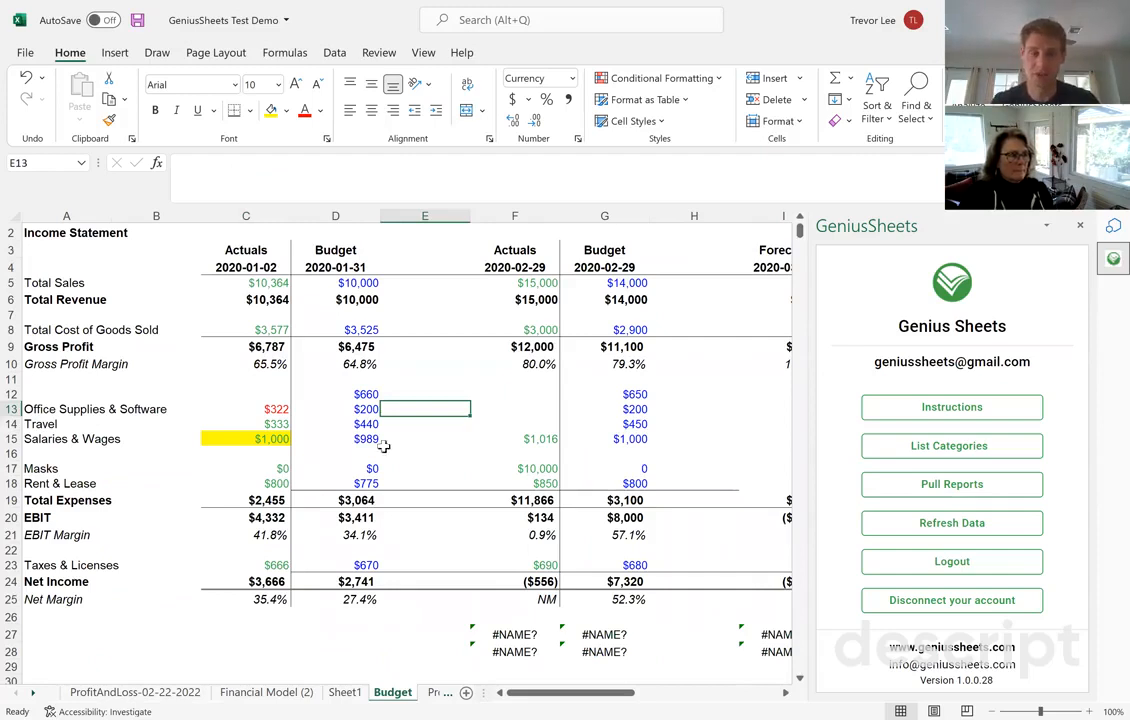
Examine the GS.IS formula and its cell references in the Travel actuals cell C14.
click(274, 423)
key(F2)
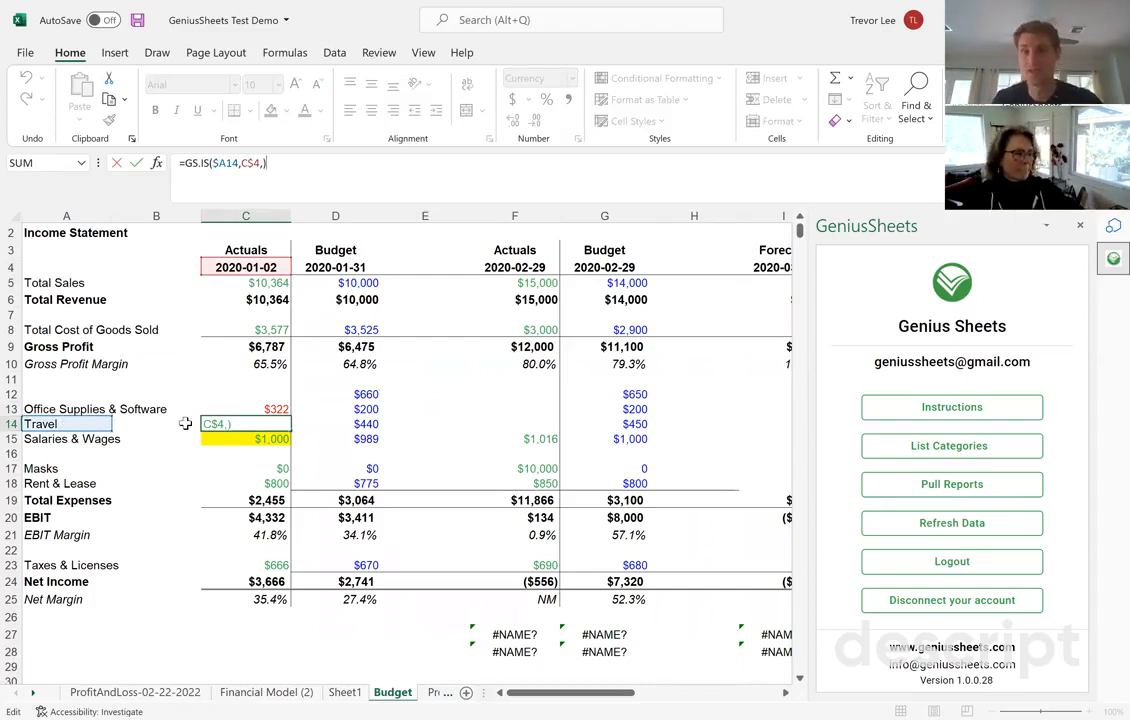
key(Return)
Change the A15 category label to "Salaries + Wages".
click(45, 440)
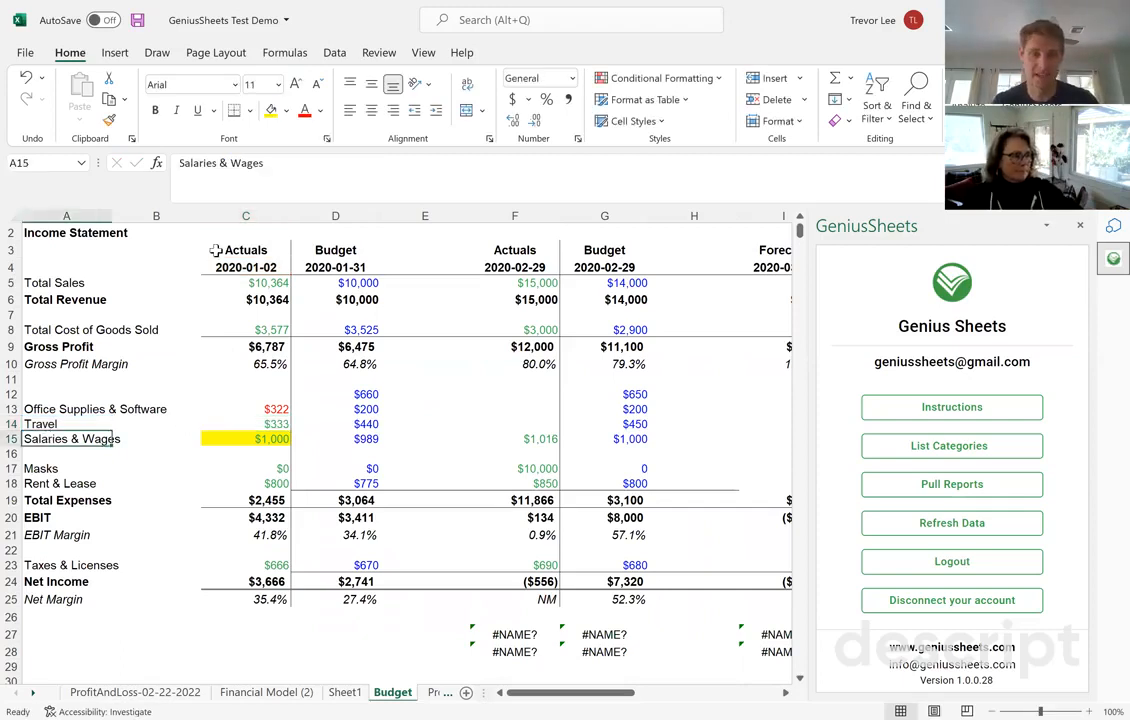
click(228, 164)
key(BackSpace)
text(+)
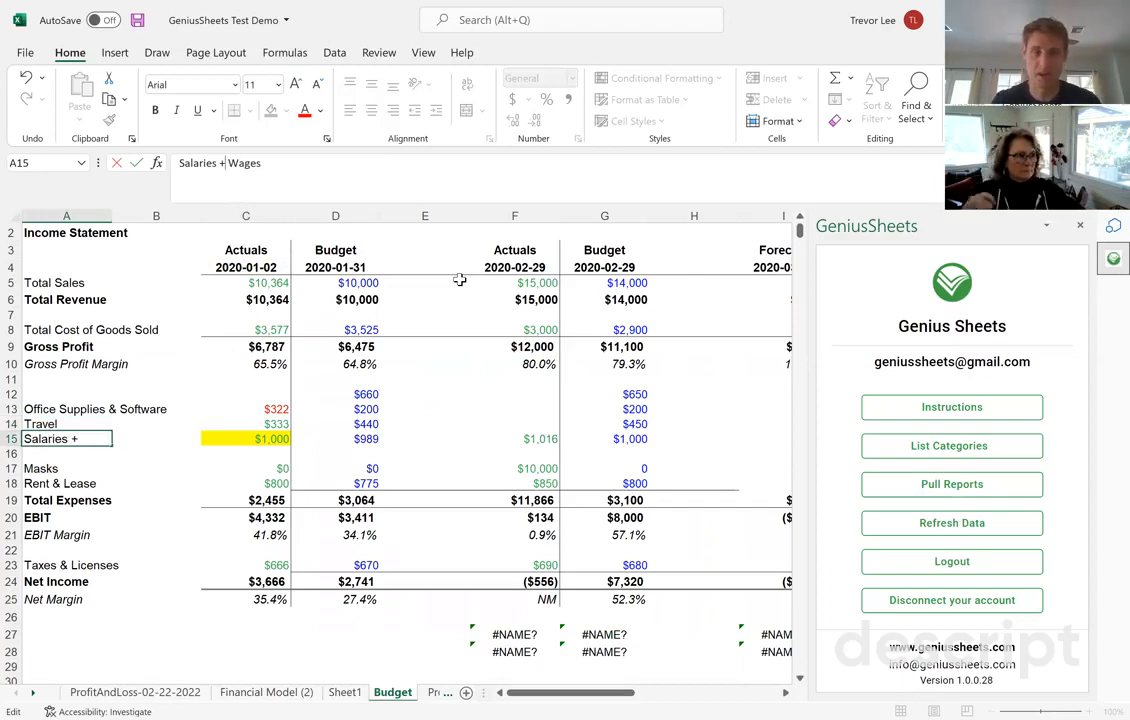
key(Return)
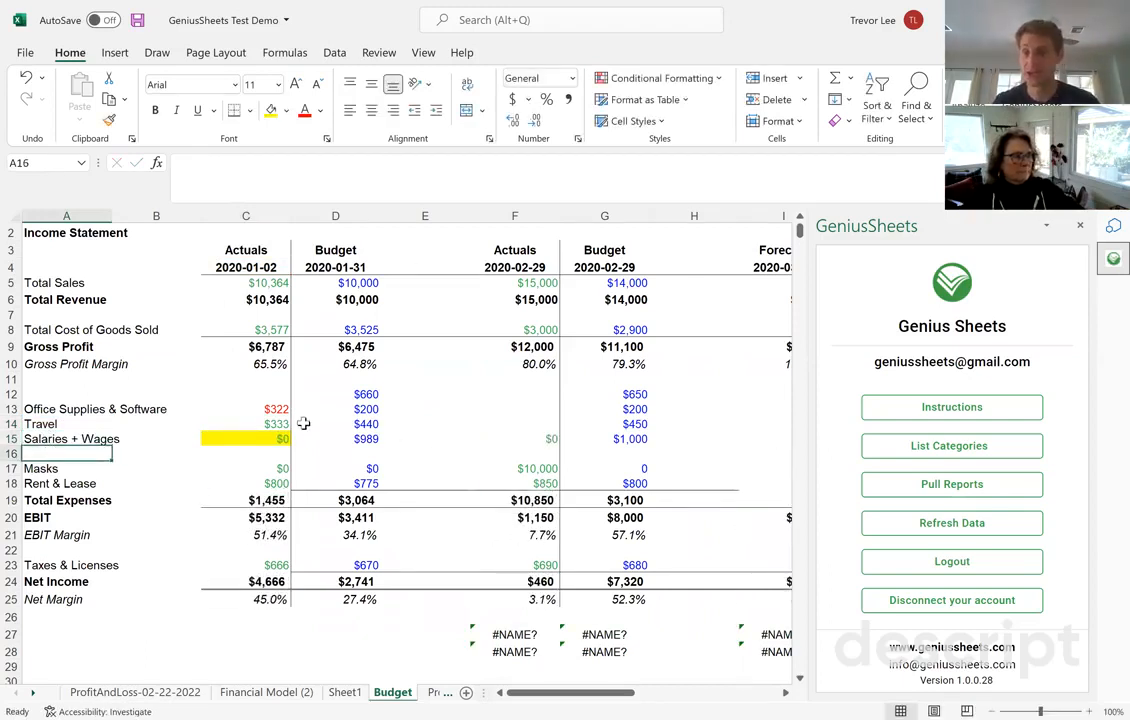
Reopen the Salaries + Wages label in A15 without altering it and examine the GS.IS formula in C15.
click(60, 439)
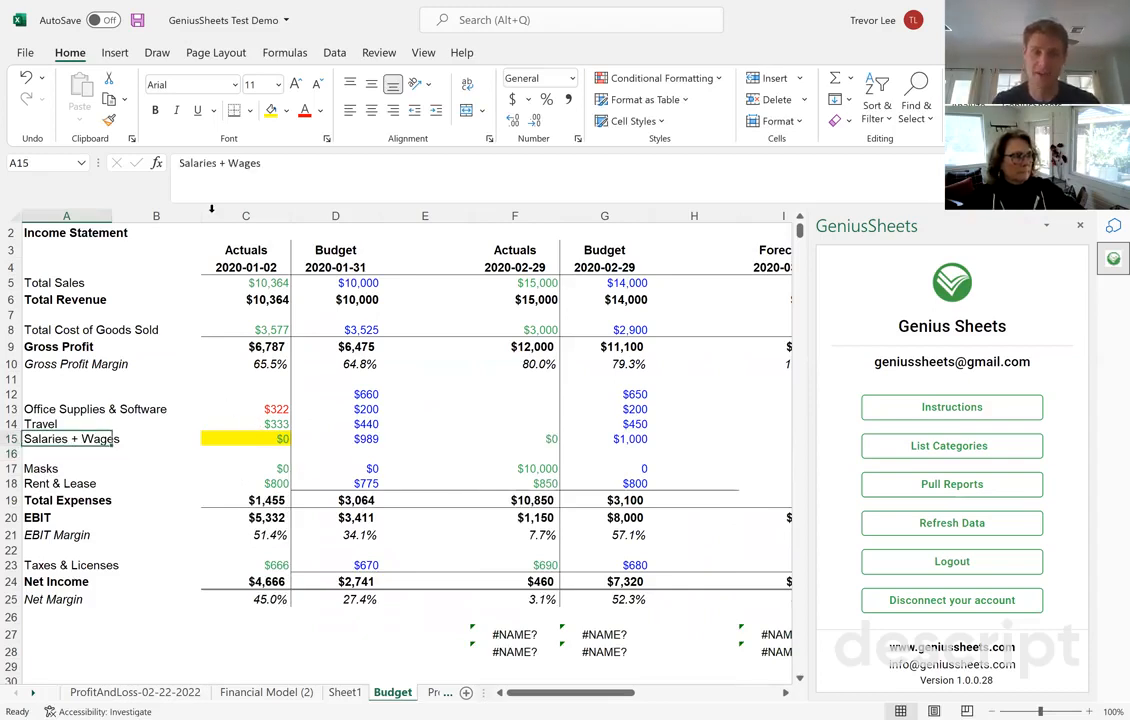
key(F2)
key(BackSpace)
key(BackSpace)
key(BackSpace)
key(BackSpace)
key(BackSpace)
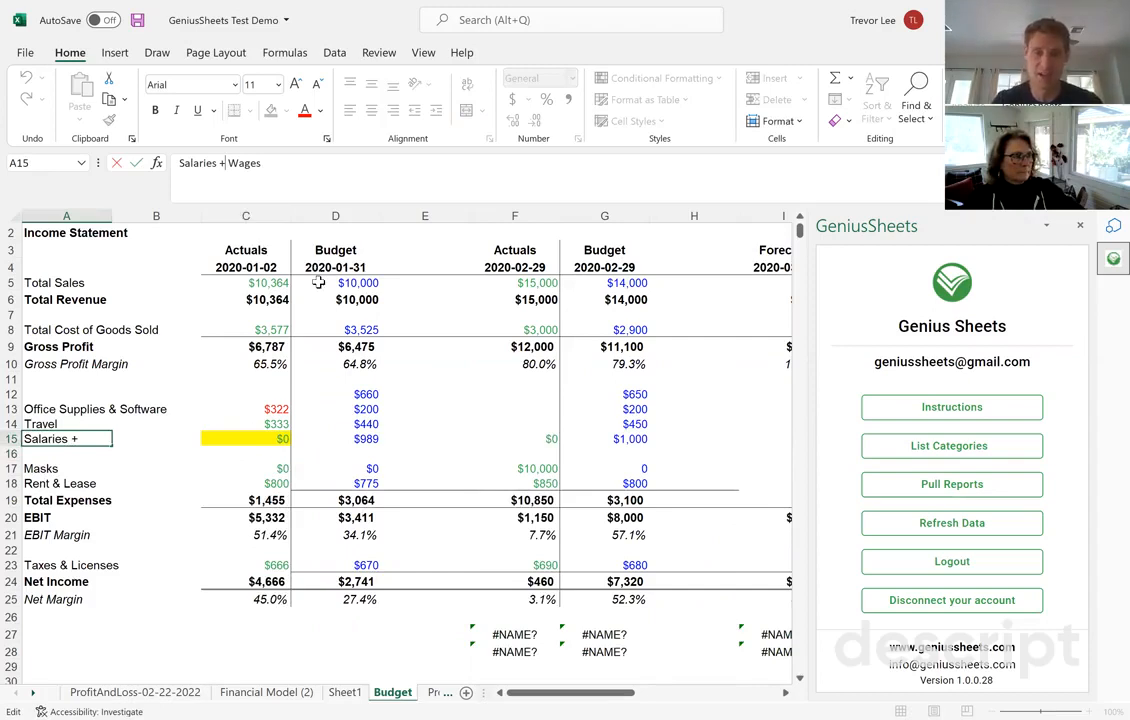
text(Wages)
click(255, 438)
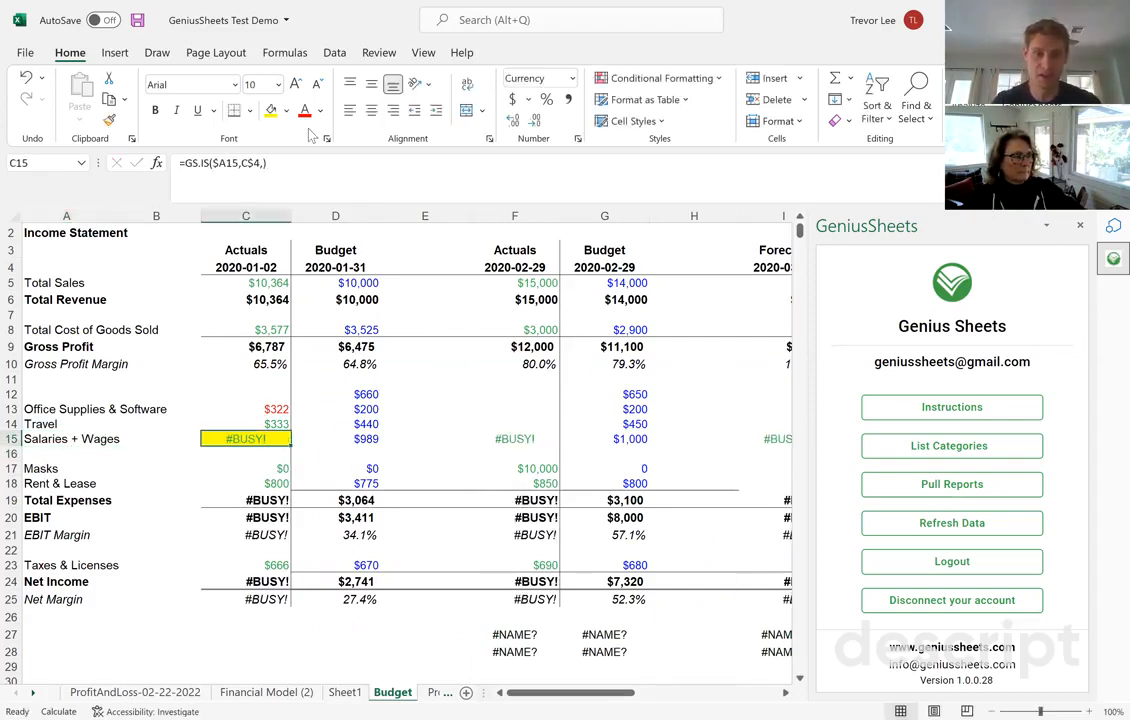
key(F2)
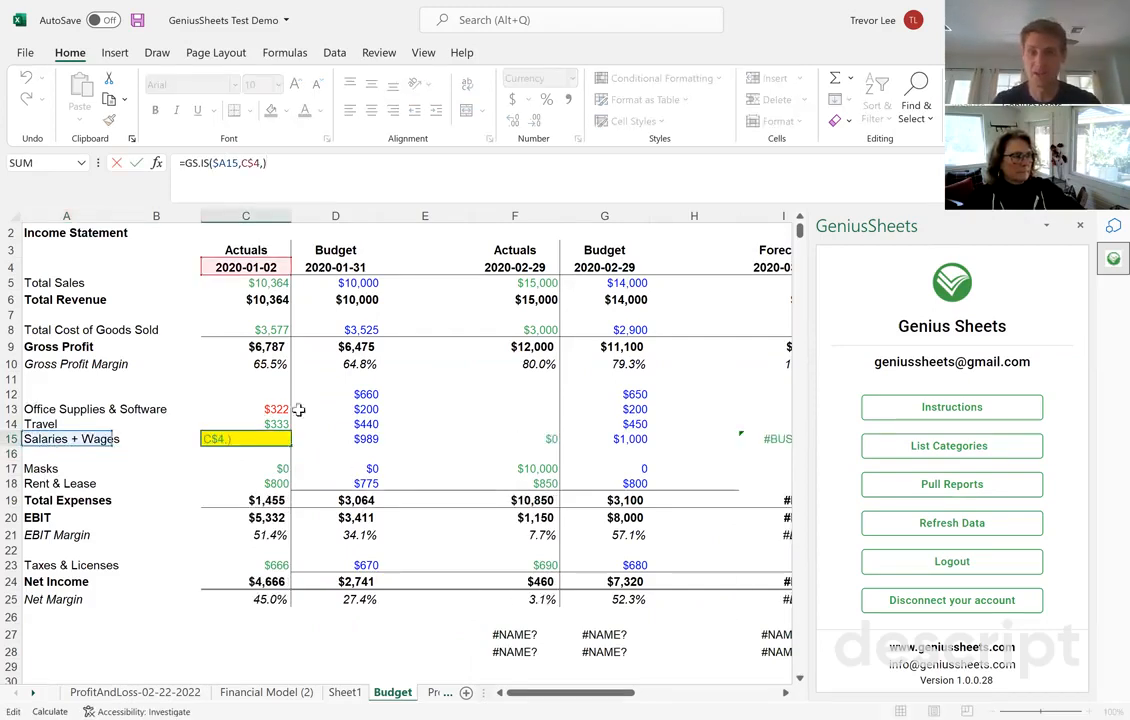
key(Escape)
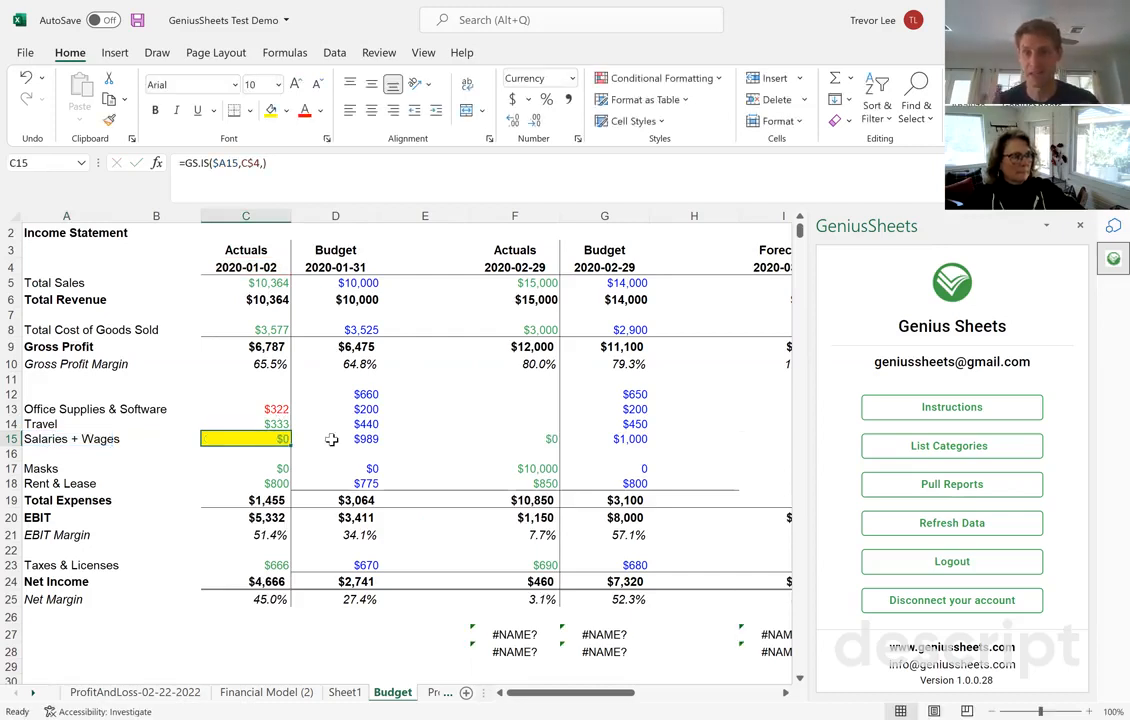
Change the A15 category label back to "Salaries & Wages".
click(84, 438)
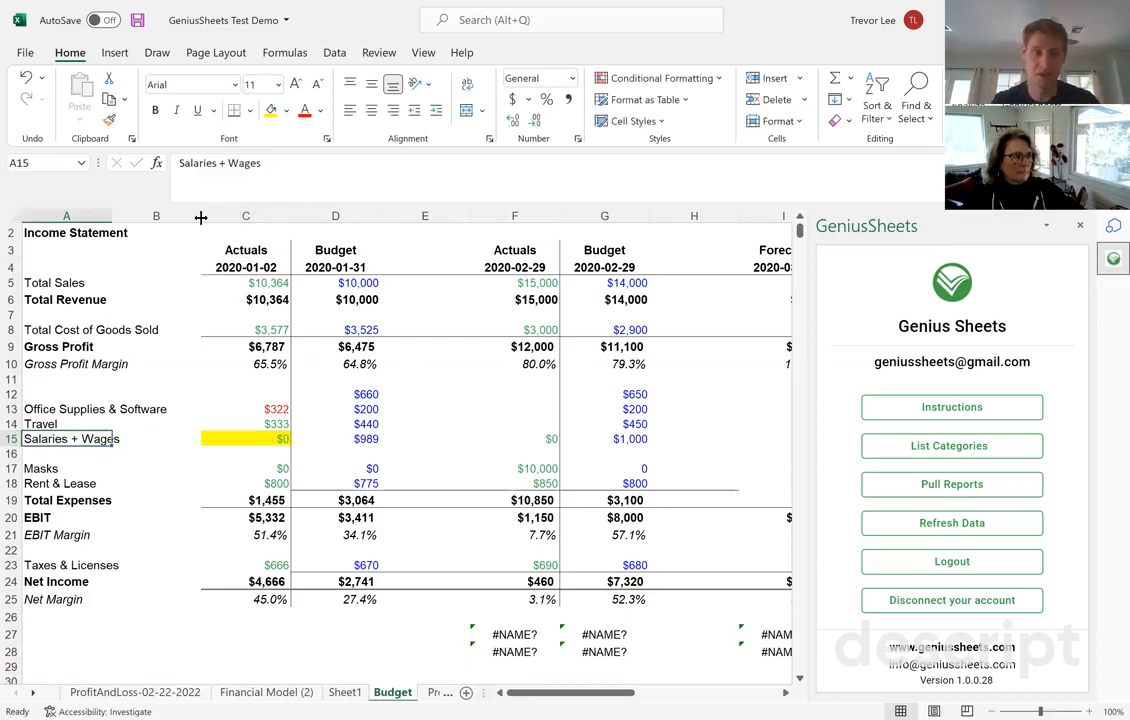
click(215, 162)
key(BackSpace)
text(&)
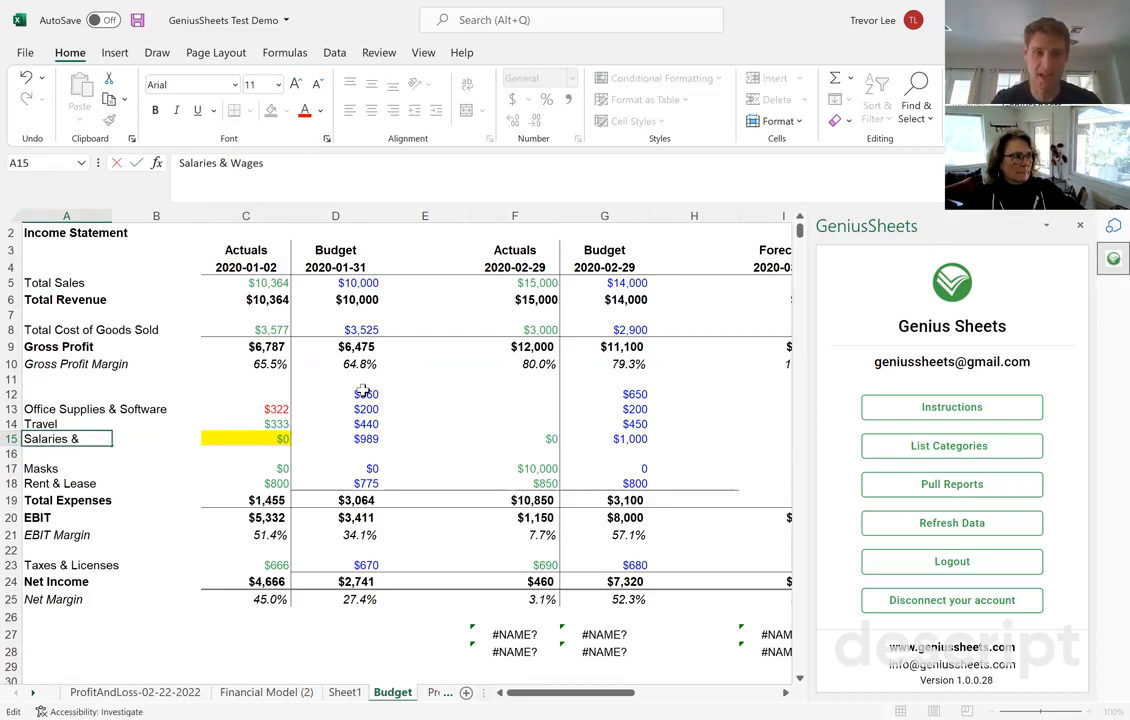
key(Return)
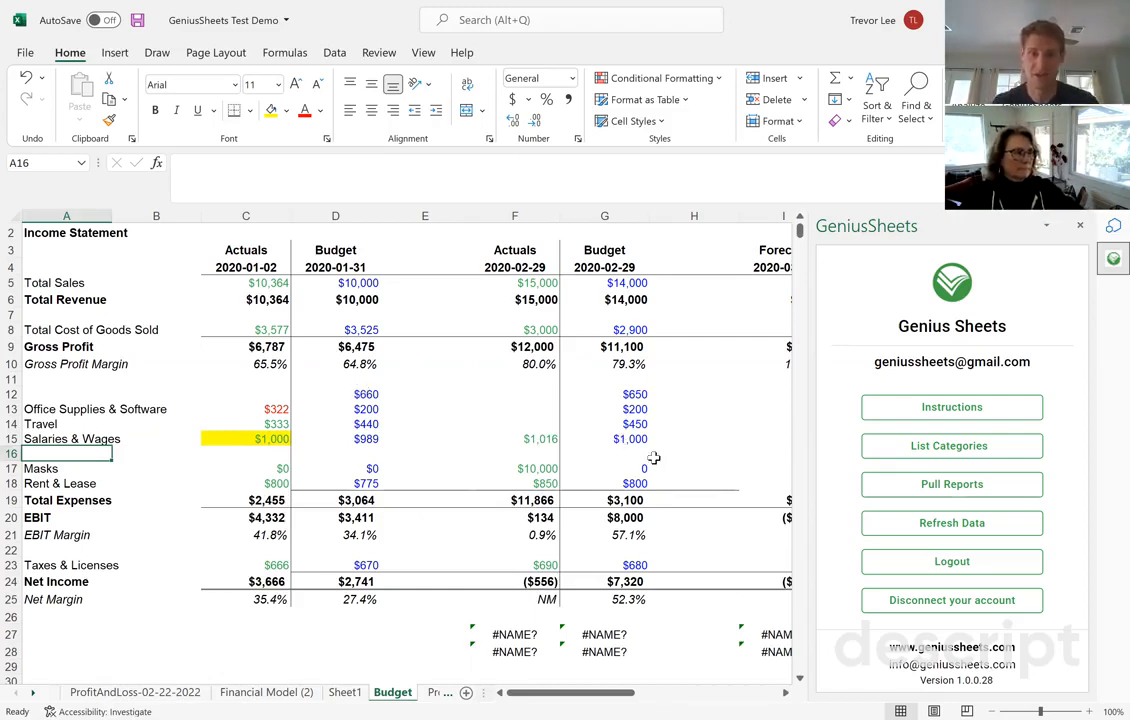
Copy the 2020-02-29 Actuals and Budget columns F:G and insert the copied columns before column H.
scroll(653, 458, right, 3)
scroll(653, 458, right, 1)
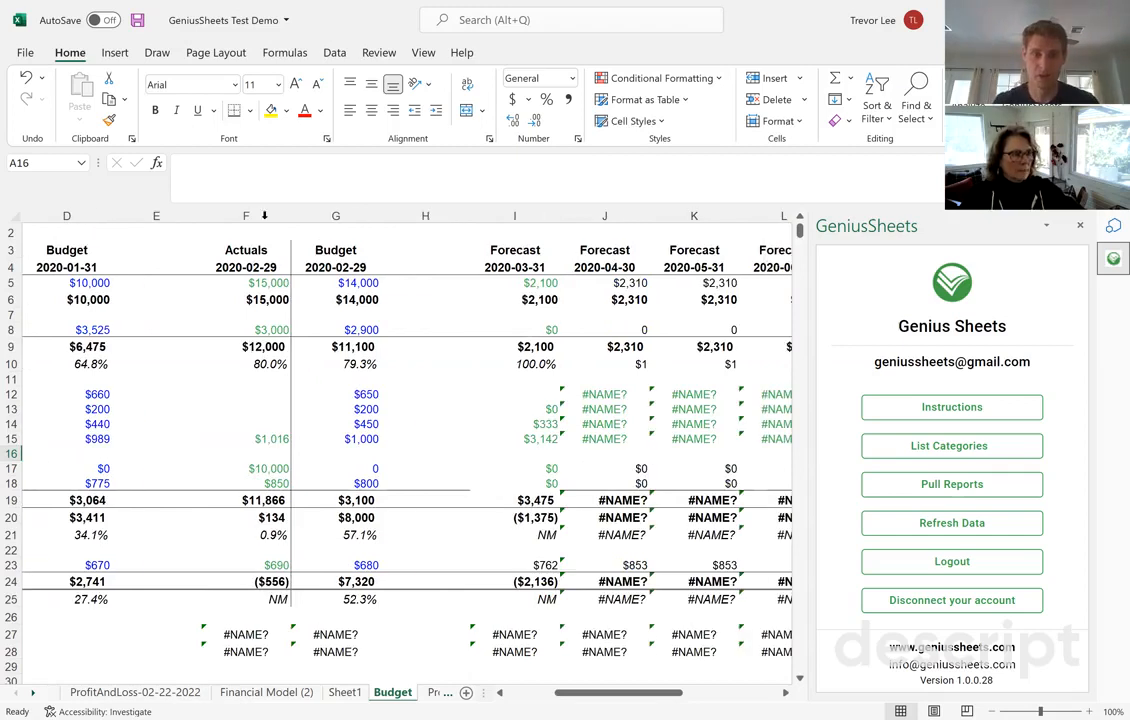
click(329, 213)
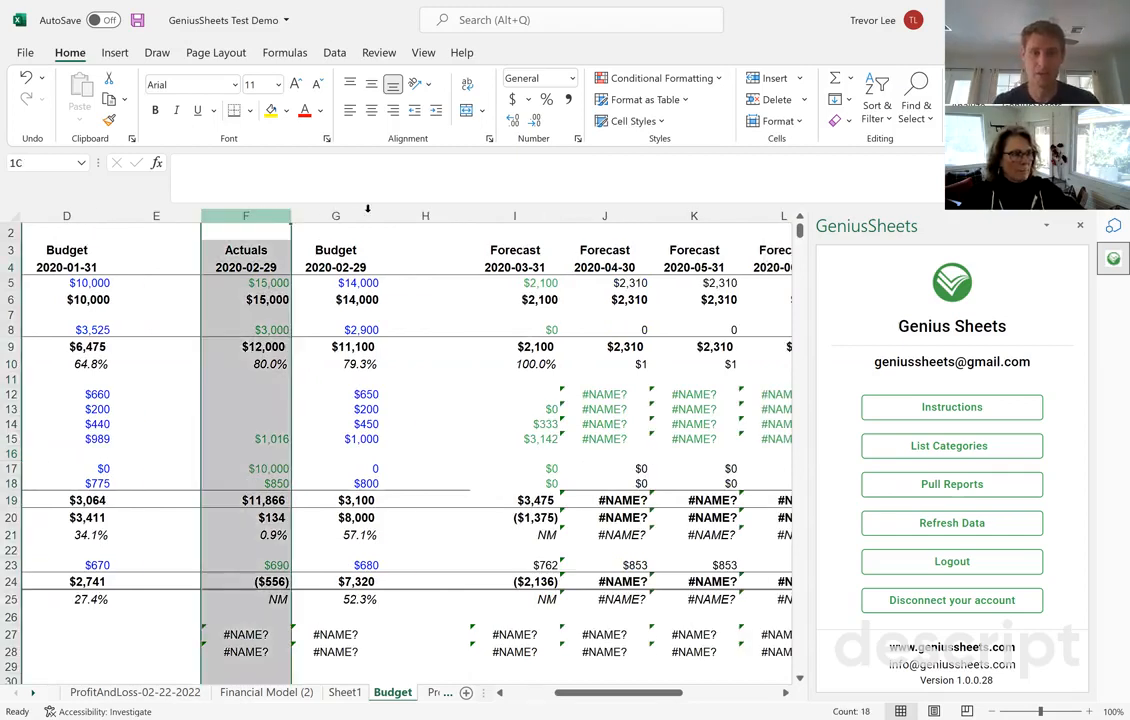
drag(367, 209, 372, 213)
key(ctrl+c)
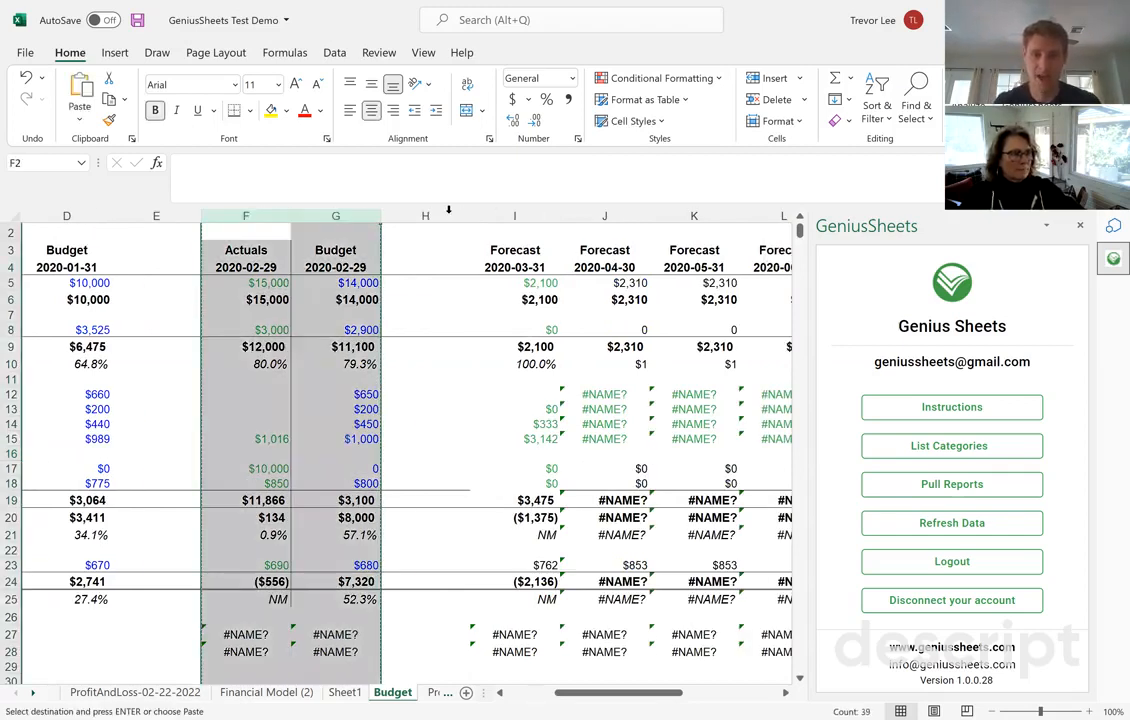
right_click(452, 216)
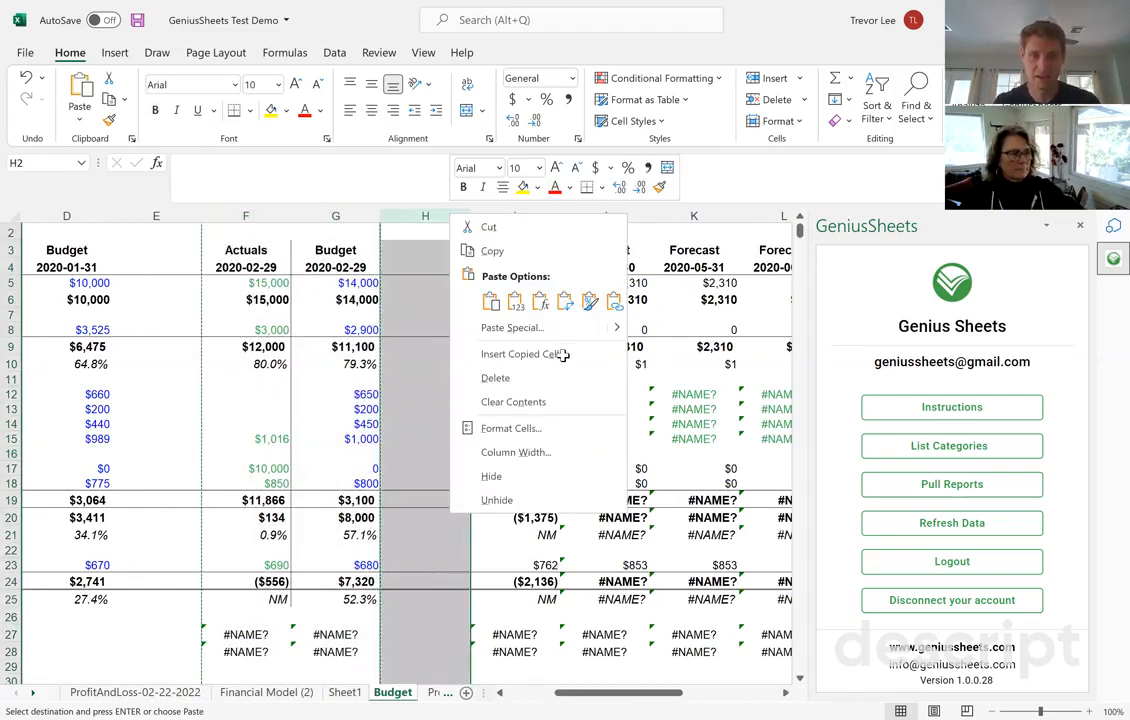
click(522, 354)
Set the date of the inserted Actuals column in H4 to 3/28/2020.
click(463, 271)
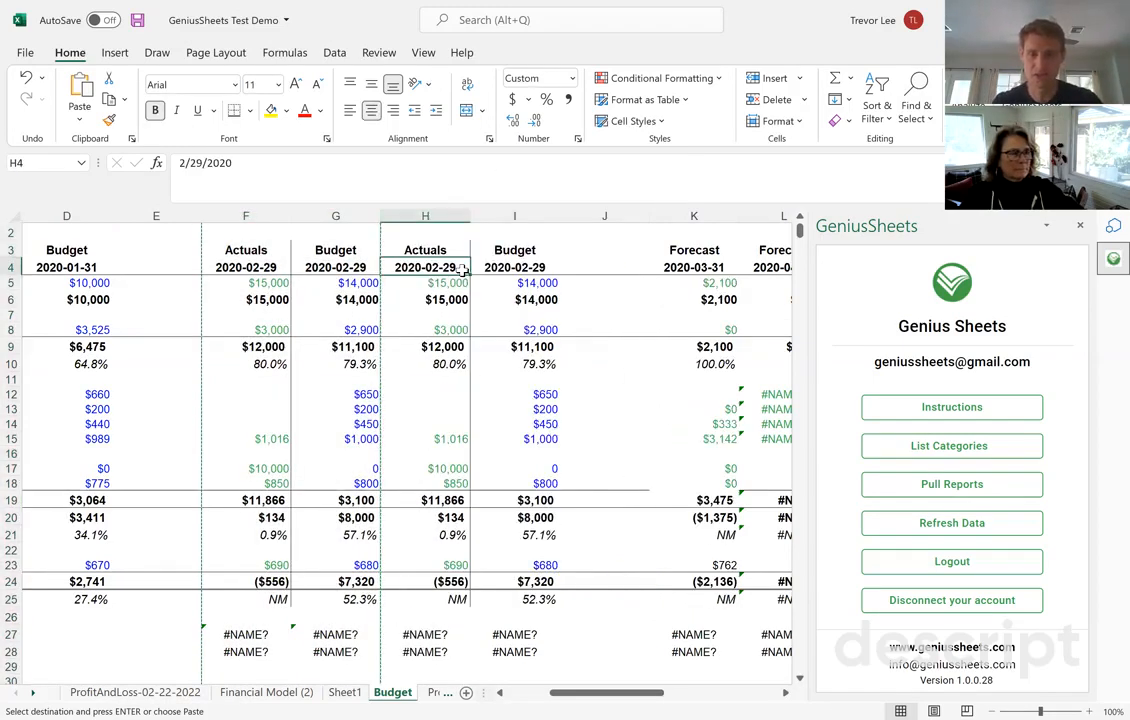
text(3)
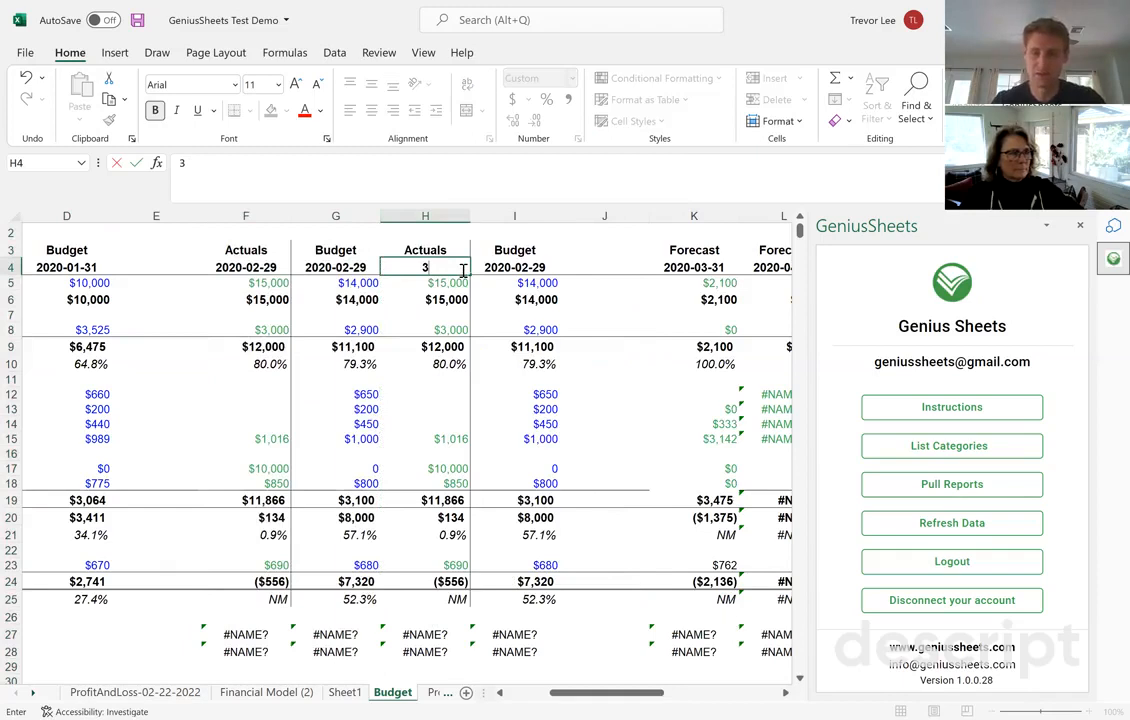
text(/28/)
text(202)
text(0)
key(Return)
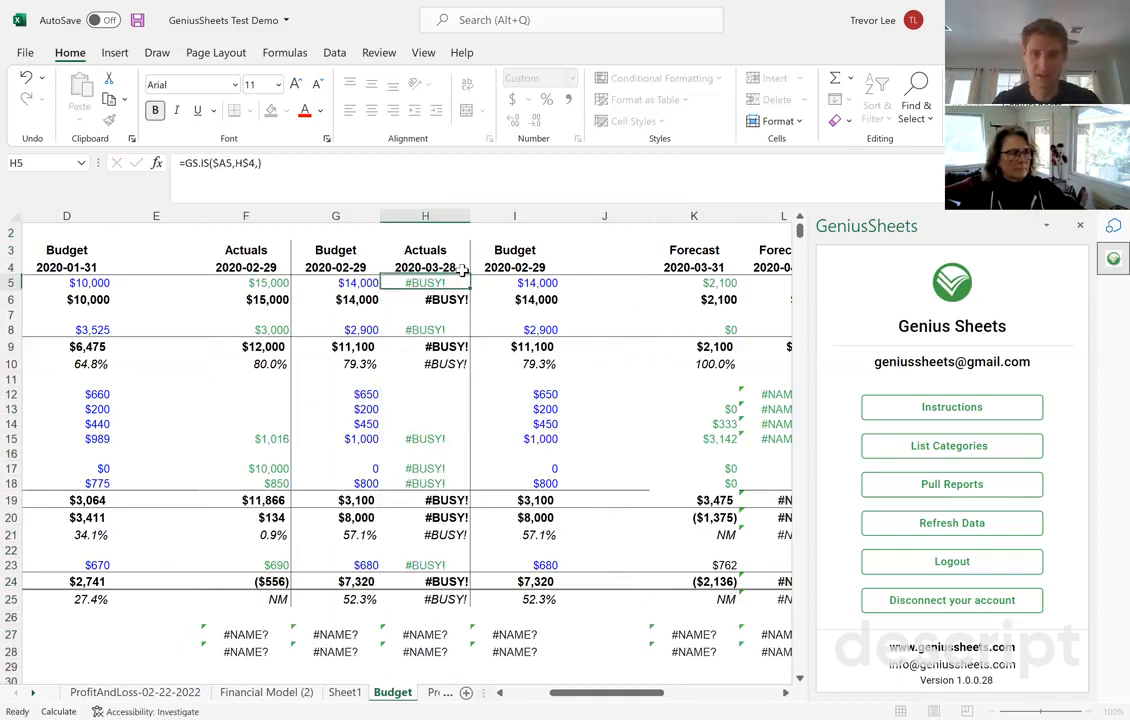
key(Up)
key(Right)
key(Left)
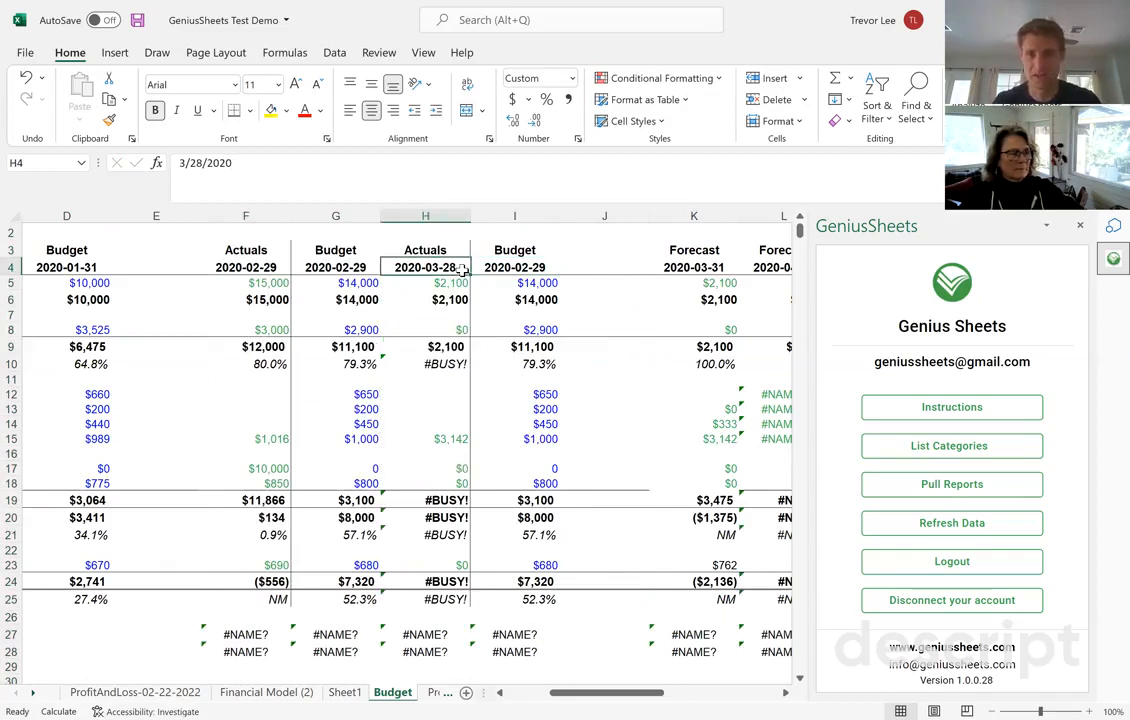
Copy the 2020-03-31 Forecast formulas in K5:K28 and paste them into the inserted Budget column starting at I5.
key(Down)
key(Right)
key(Right)
key(Right)
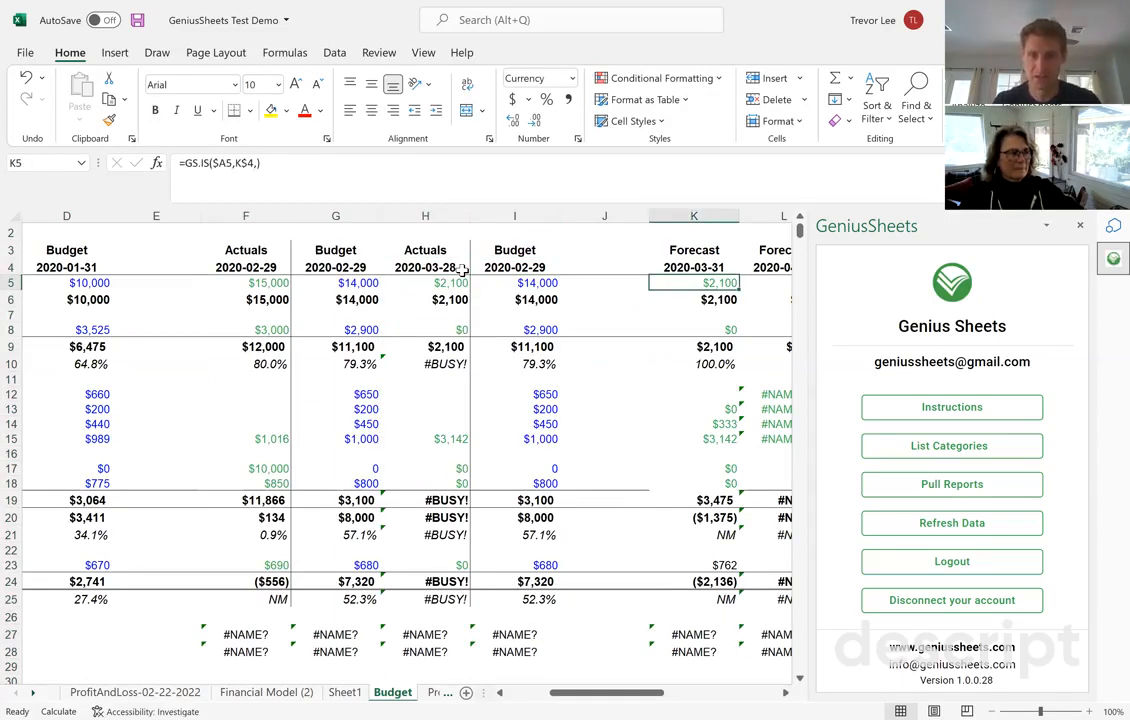
key(shift+Down)
key(shift+Down)
key(shift+Down)
key(shift+Down)
key(shift+Down)
key(shift+Down)
key(shift+Down)
key(shift+Down)
key(shift+Down)
key(shift+Down)
key(shift+Down)
key(shift+Down)
key(shift+Down)
key(shift+Down)
key(shift+Down)
key(shift+Down)
key(shift+Down)
key(shift+Down)
key(shift+Down)
key(shift+Down)
key(shift+Down)
key(shift+Down)
key(shift+Down)
key(ctrl+c)
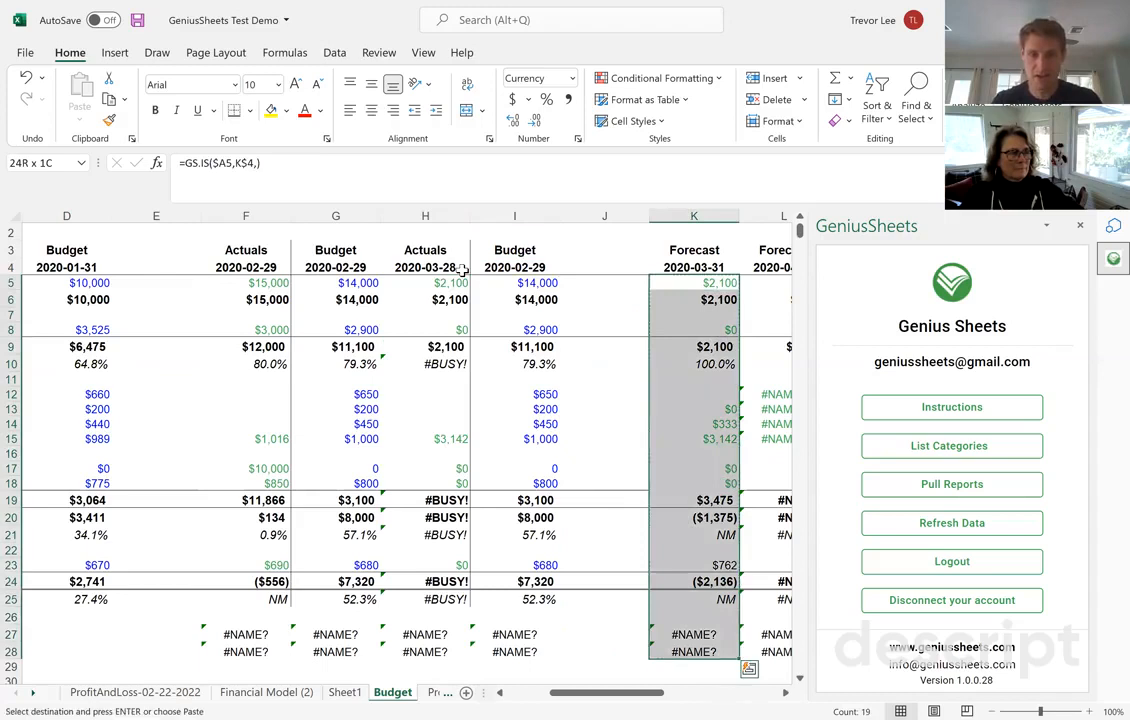
key(Left)
key(Left)
key(ctrl+v)
key(Left)
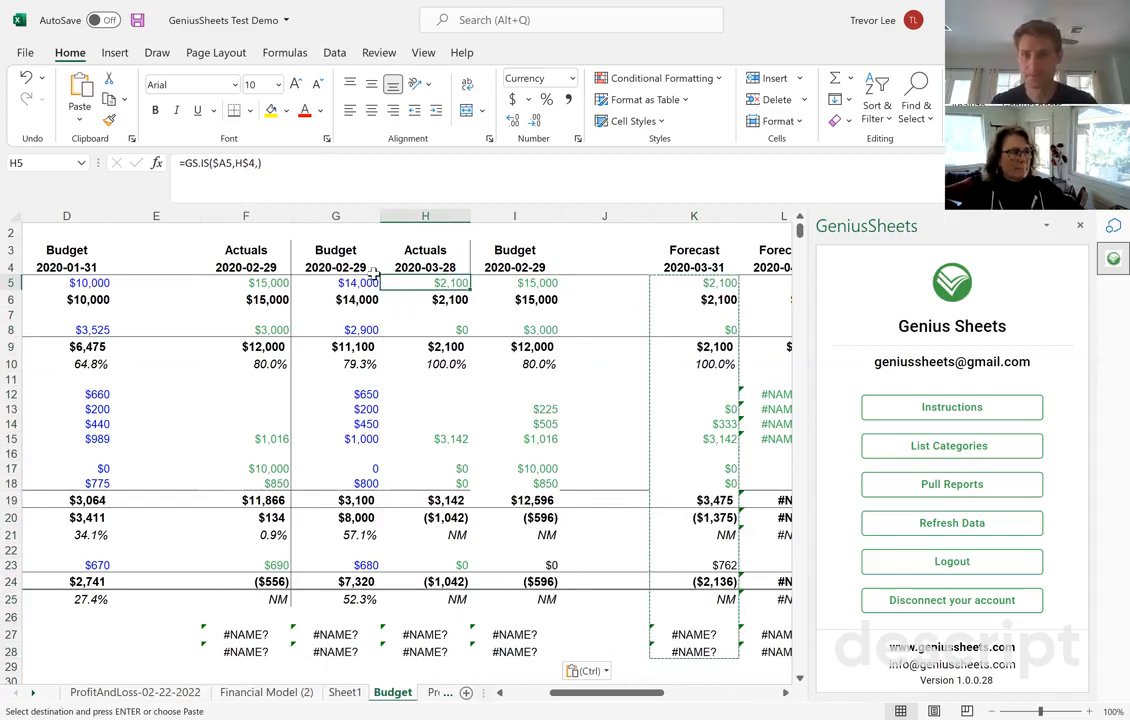
Drill down with GeniusSheets into the transactions behind the January Travel actuals in C14.
scroll(391, 349, left, 3)
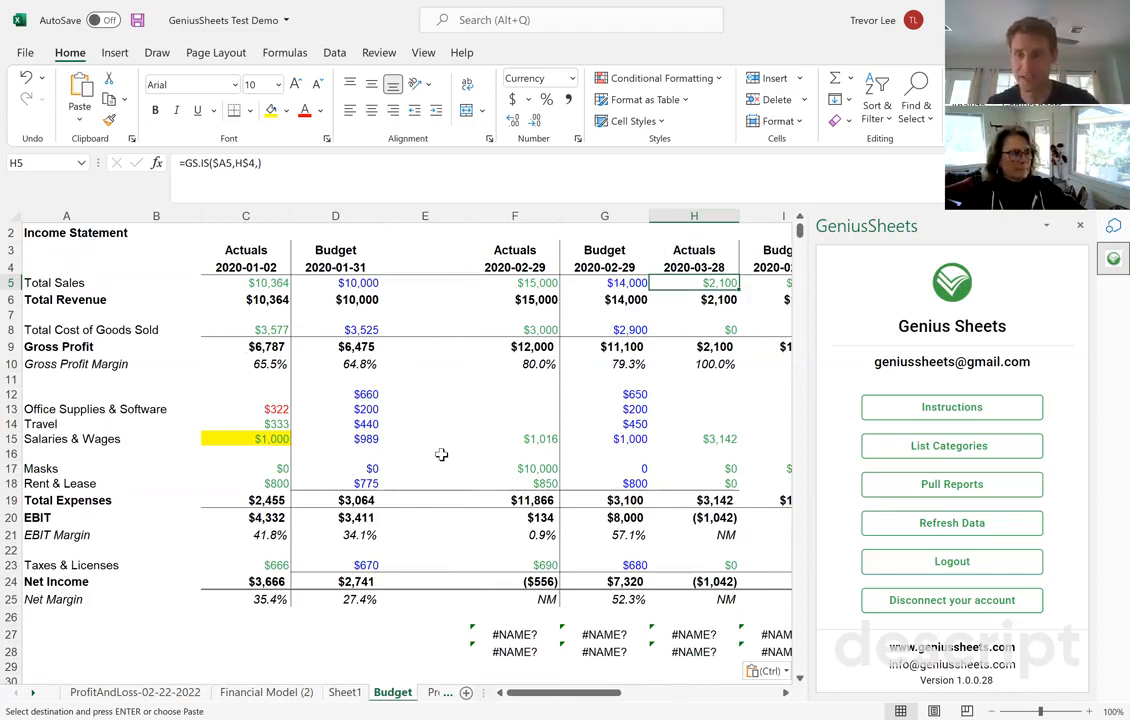
click(272, 425)
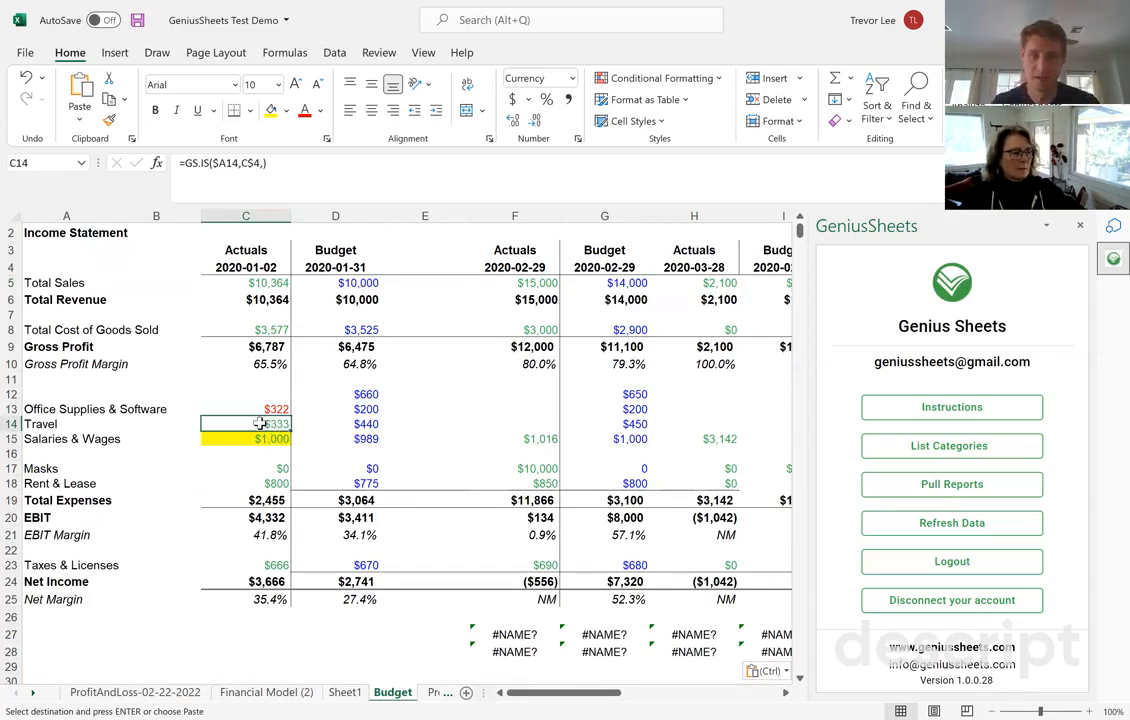
right_click(264, 427)
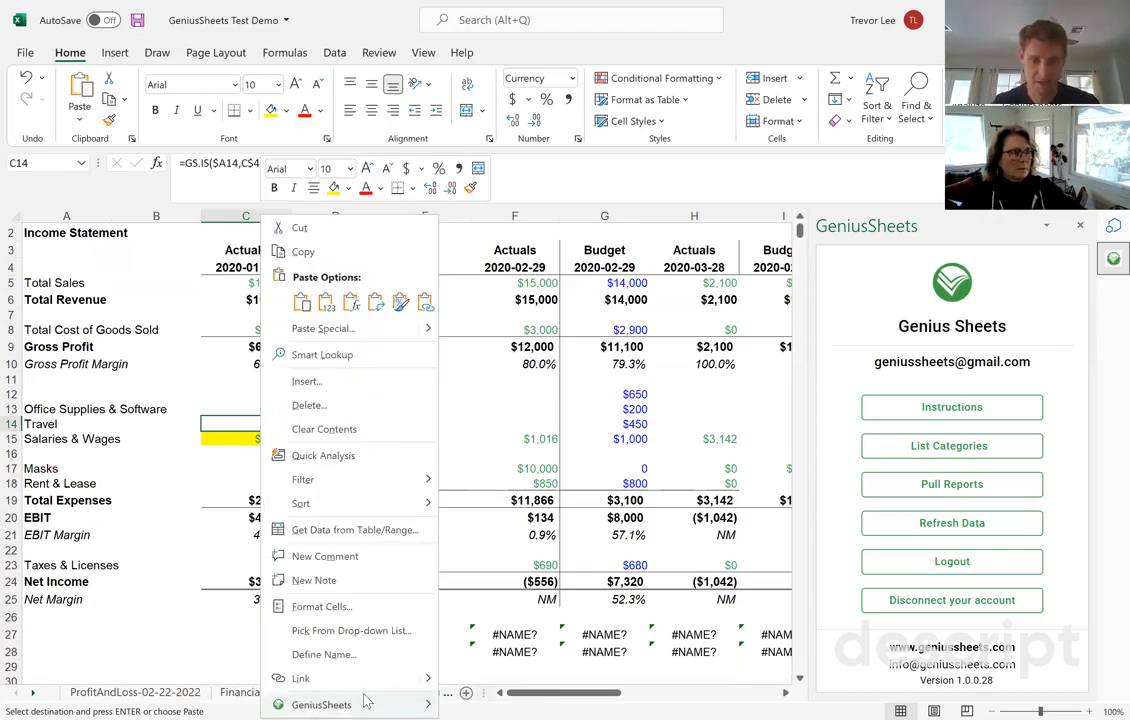
mouse_move(380, 704)
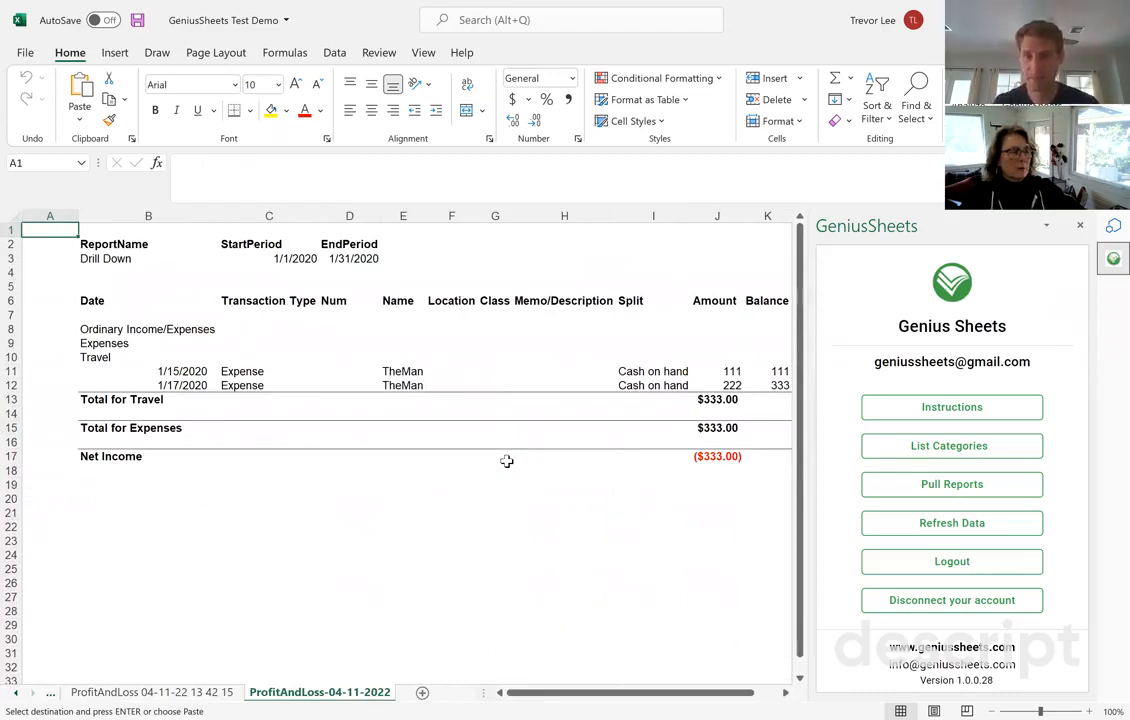
View the Financial Model (2) sheet and return to the Budget sheet.
click(15, 694)
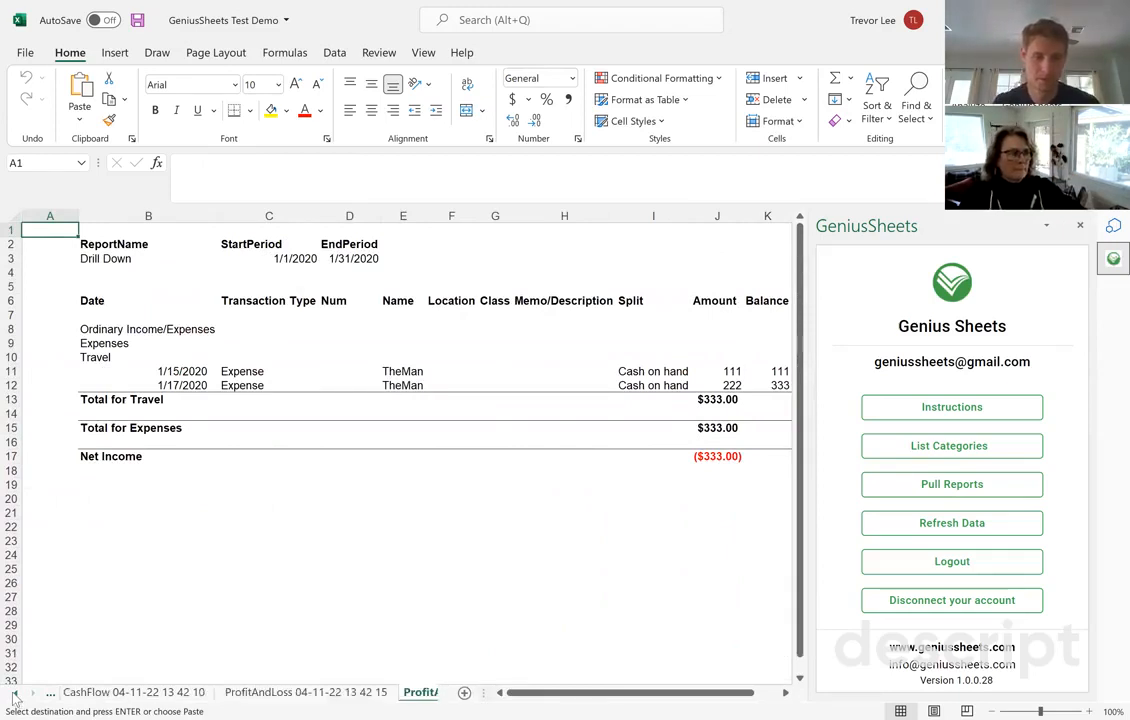
click(15, 694)
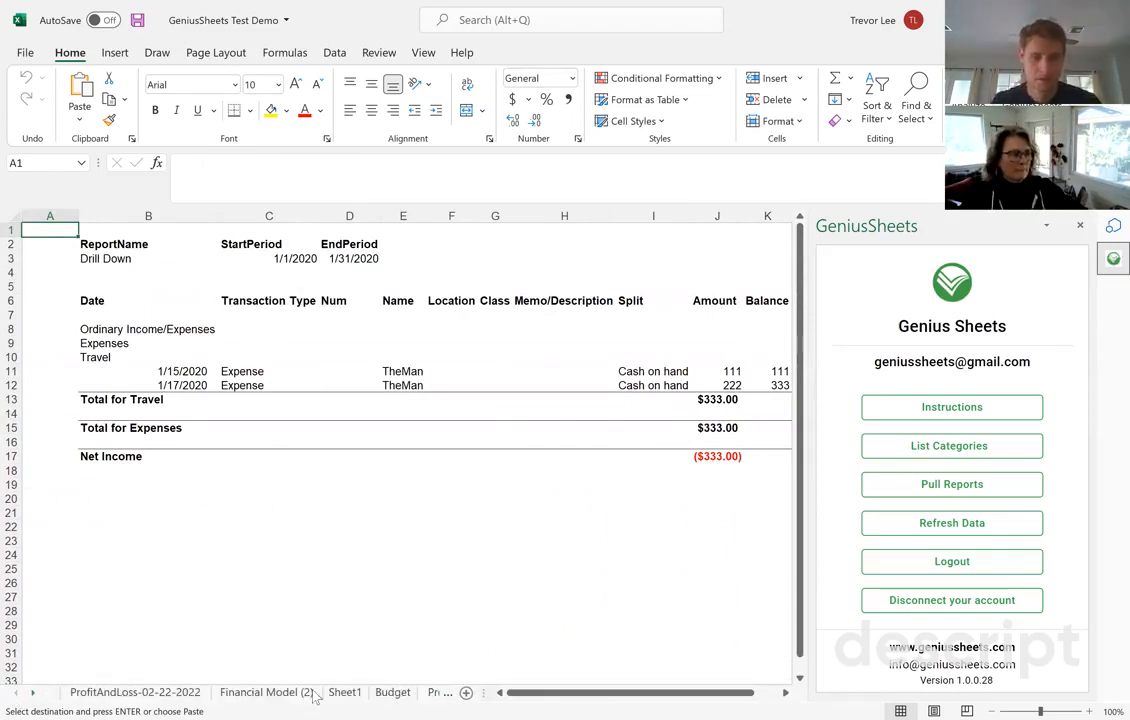
click(262, 692)
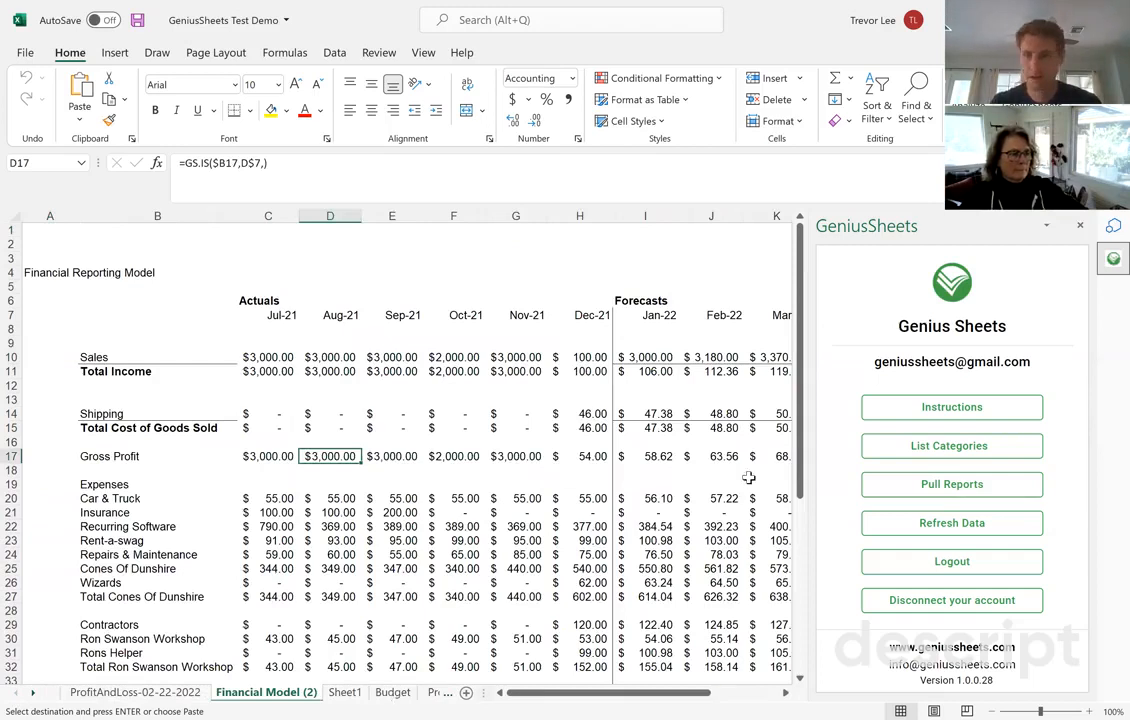
click(393, 692)
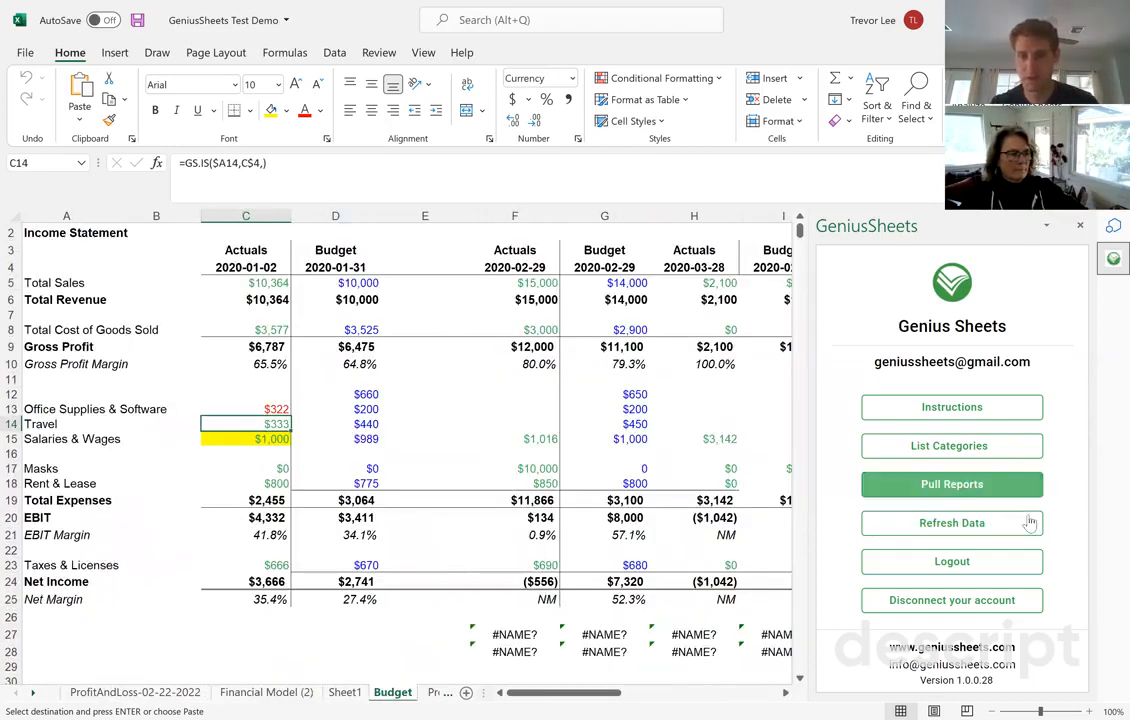
Select Profit and Loss among the reports to pull and examine its Columns by options and the other available reports.
click(968, 486)
scroll(953, 513, down, 3)
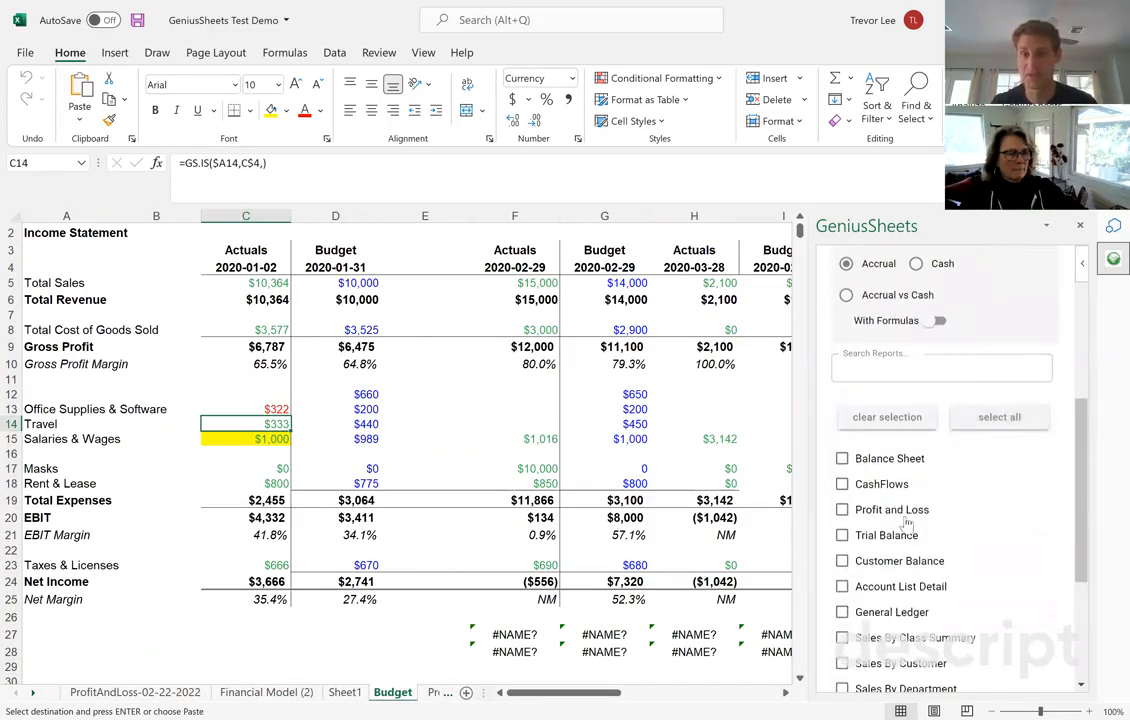
click(843, 510)
scroll(944, 511, down, 1)
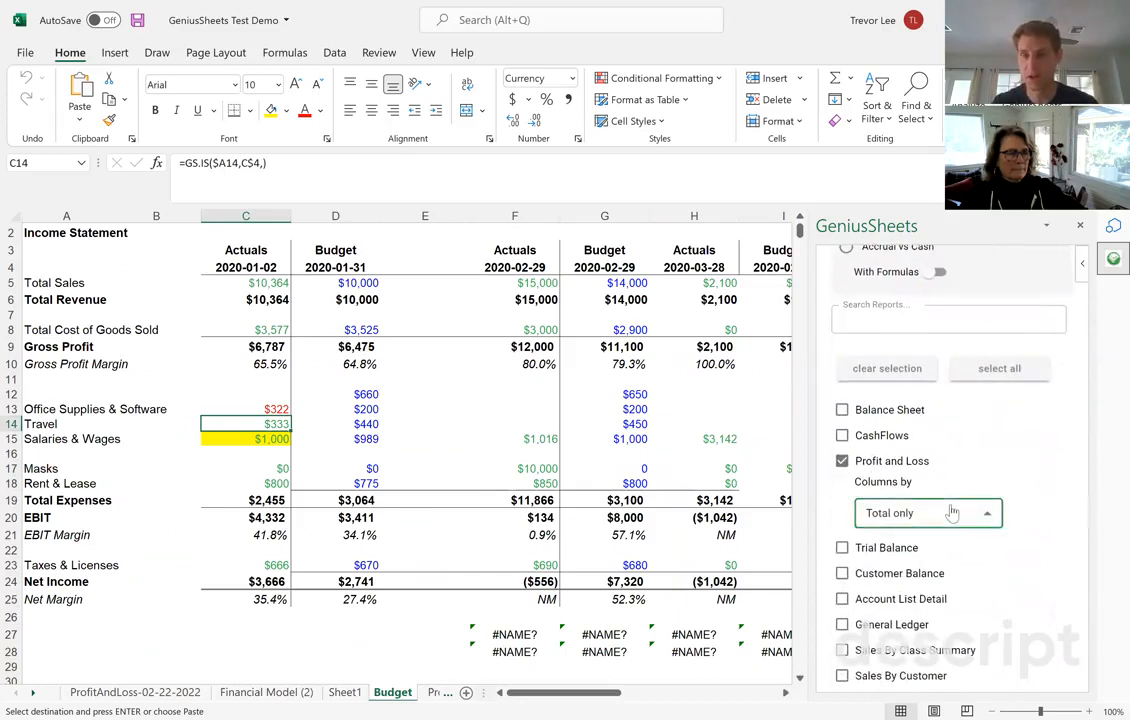
click(947, 512)
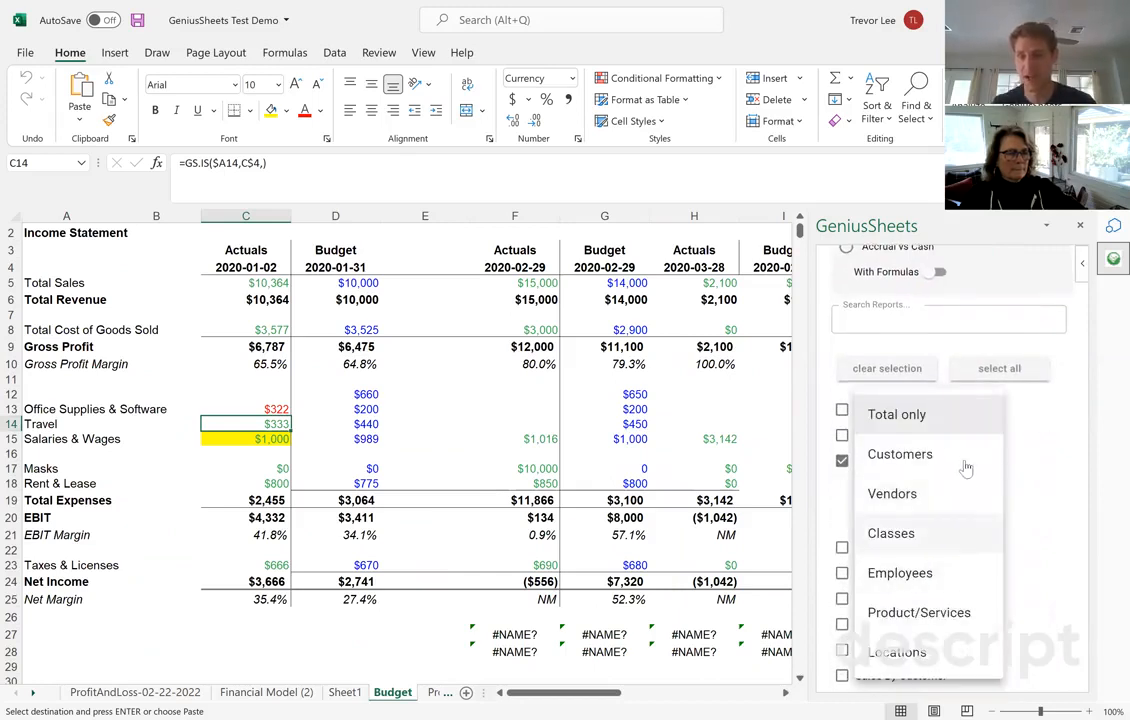
click(1041, 524)
scroll(1041, 524, down, 5)
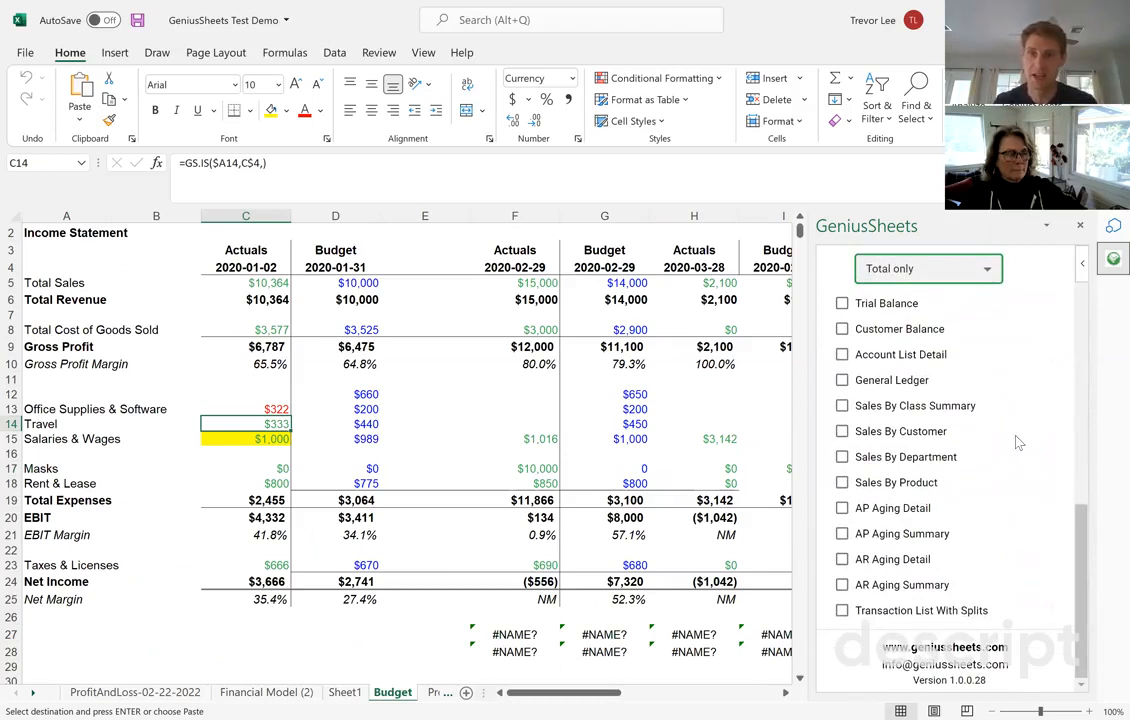
scroll(1019, 441, up, 3)
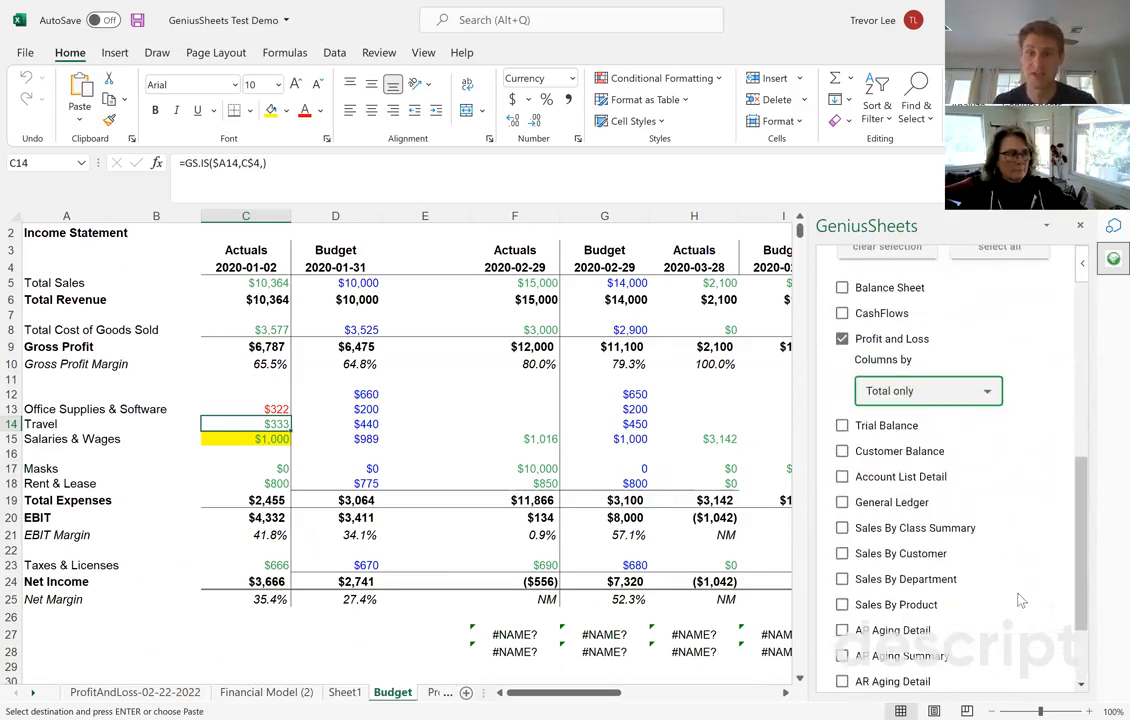
scroll(1019, 598, up, 5)
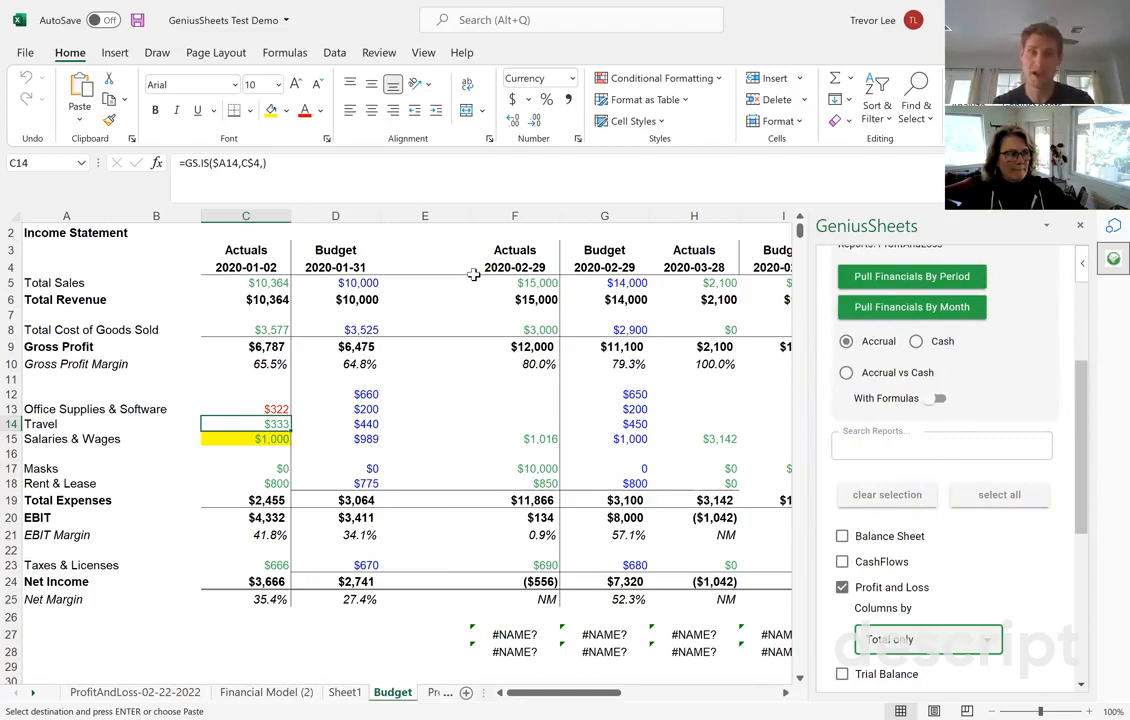
Open the Travel GS.IS formula in C14 for editing and examine its arguments.
click(165, 242)
key(F2)
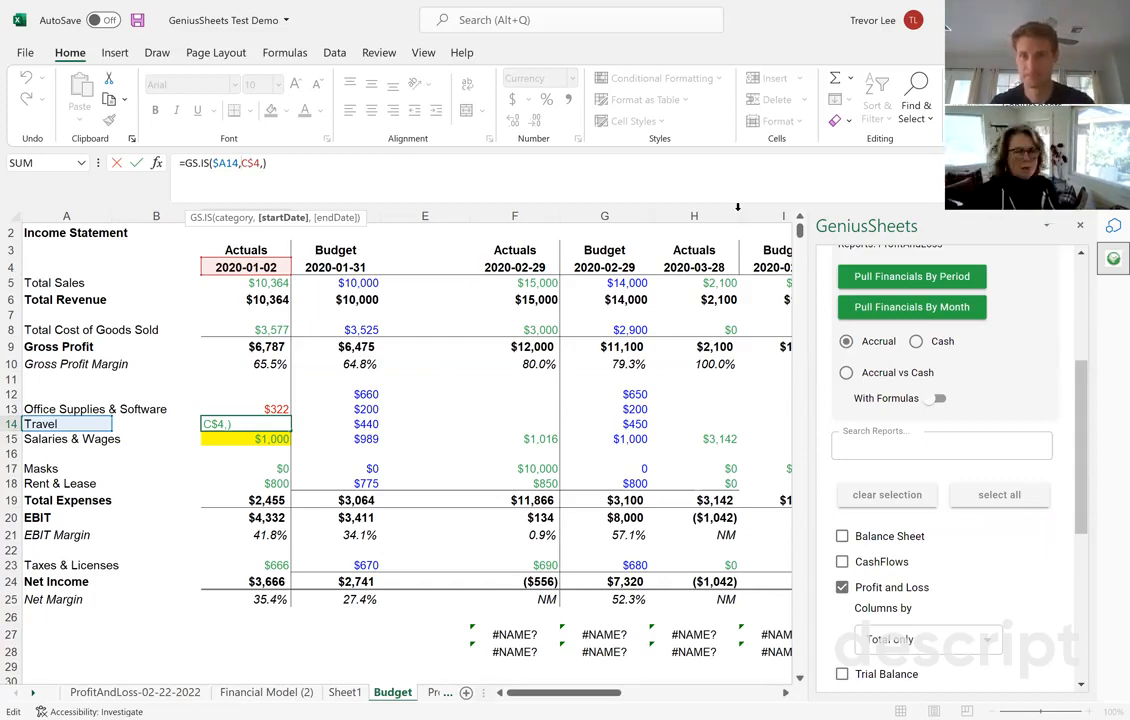
key(alt+Tab)
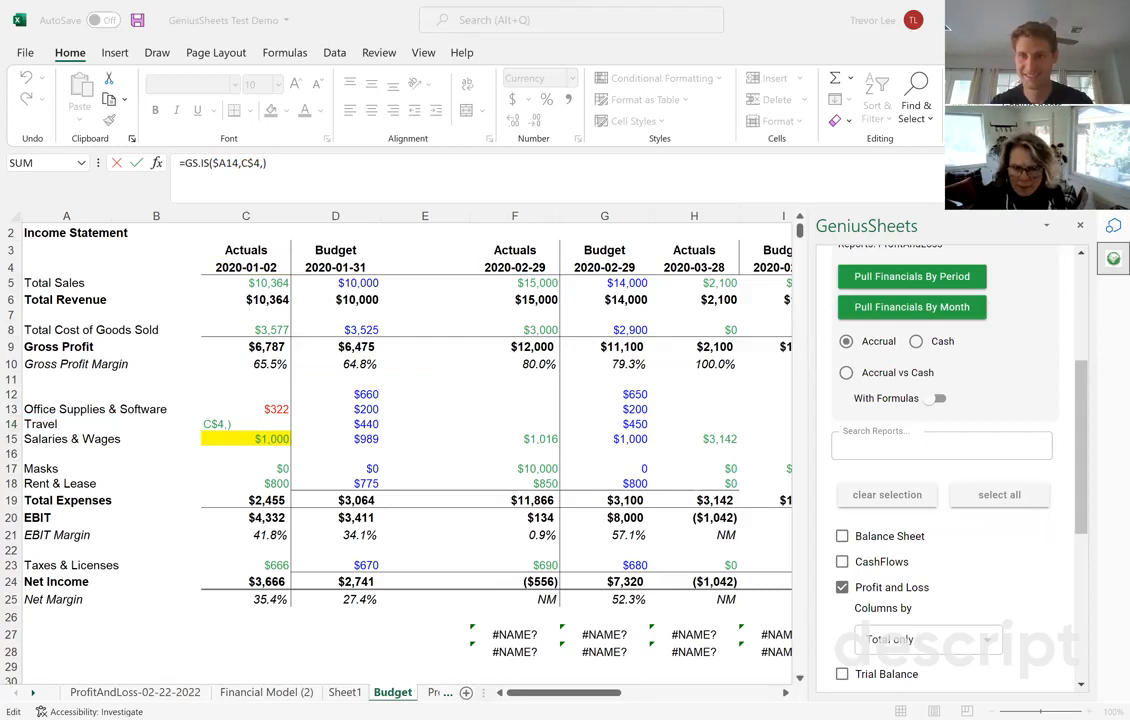
Examine the Accrual and Cash options, and reopen the pull-reports list at the Profit and Loss Columns by setting.
scroll(1033, 367, up, 1)
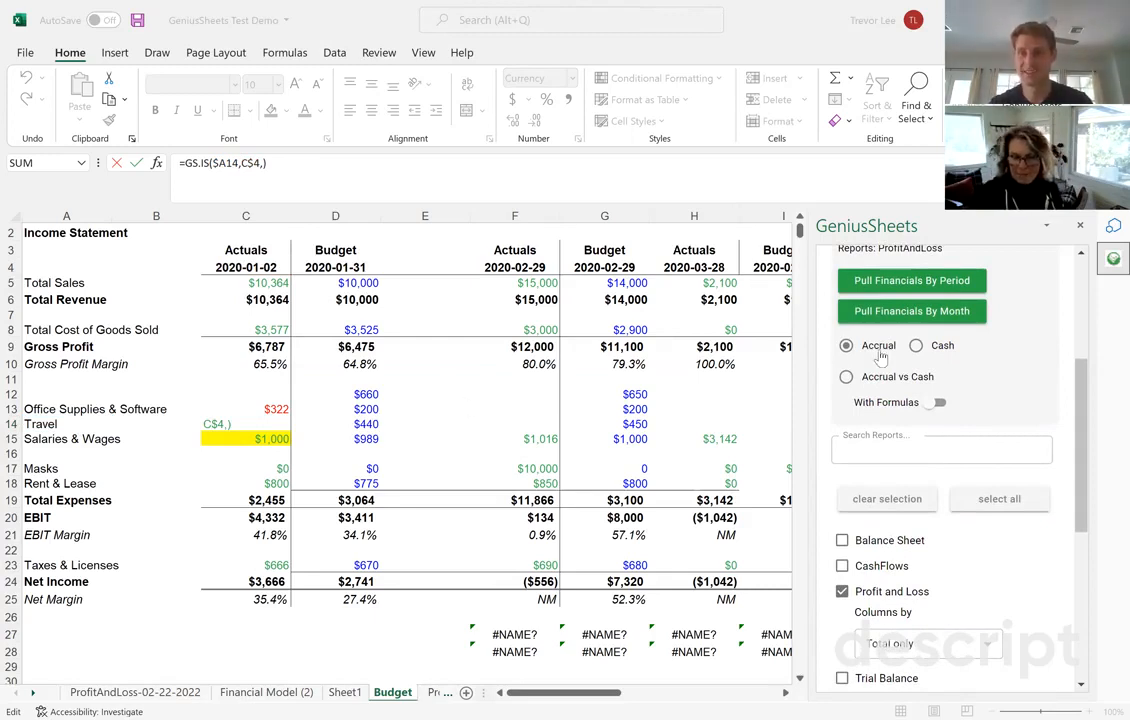
scroll(880, 357, up, 3)
scroll(880, 357, up, 1)
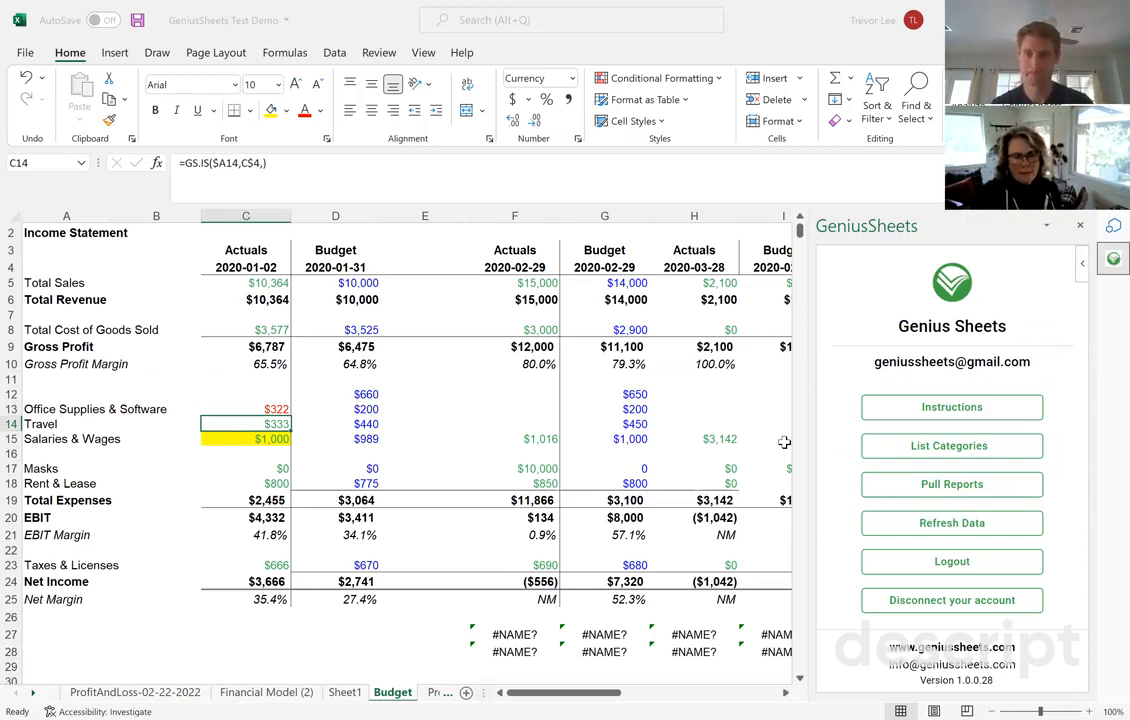
click(1025, 484)
scroll(1029, 471, down, 1)
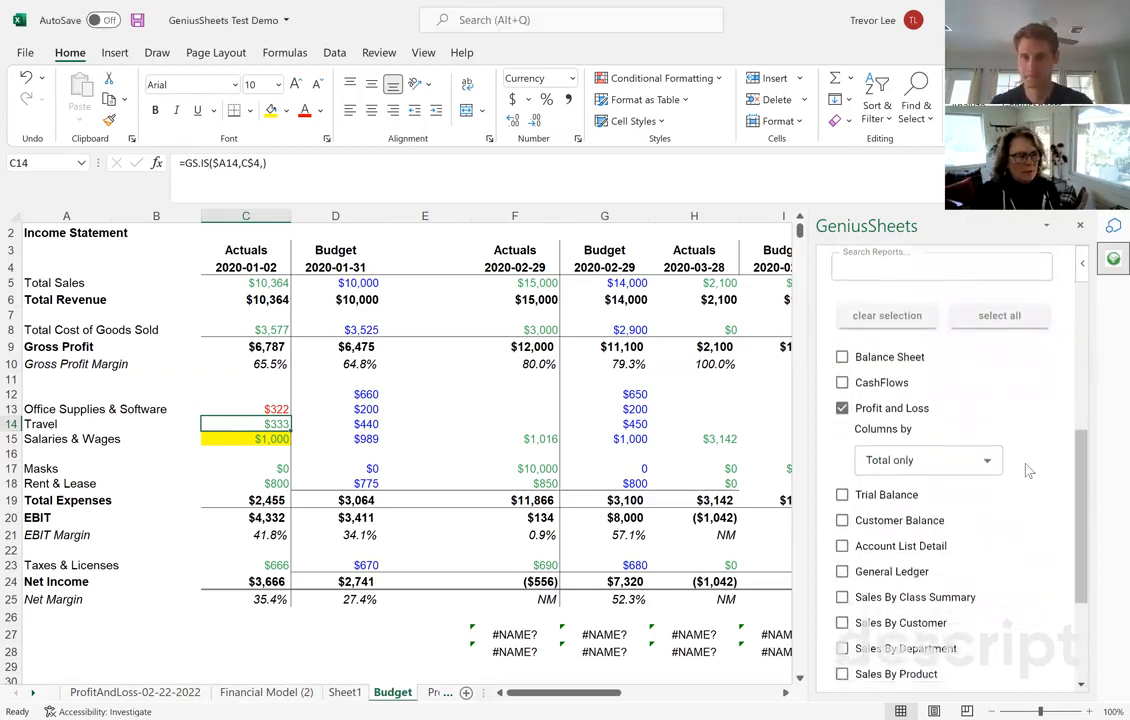
scroll(1029, 471, down, 1)
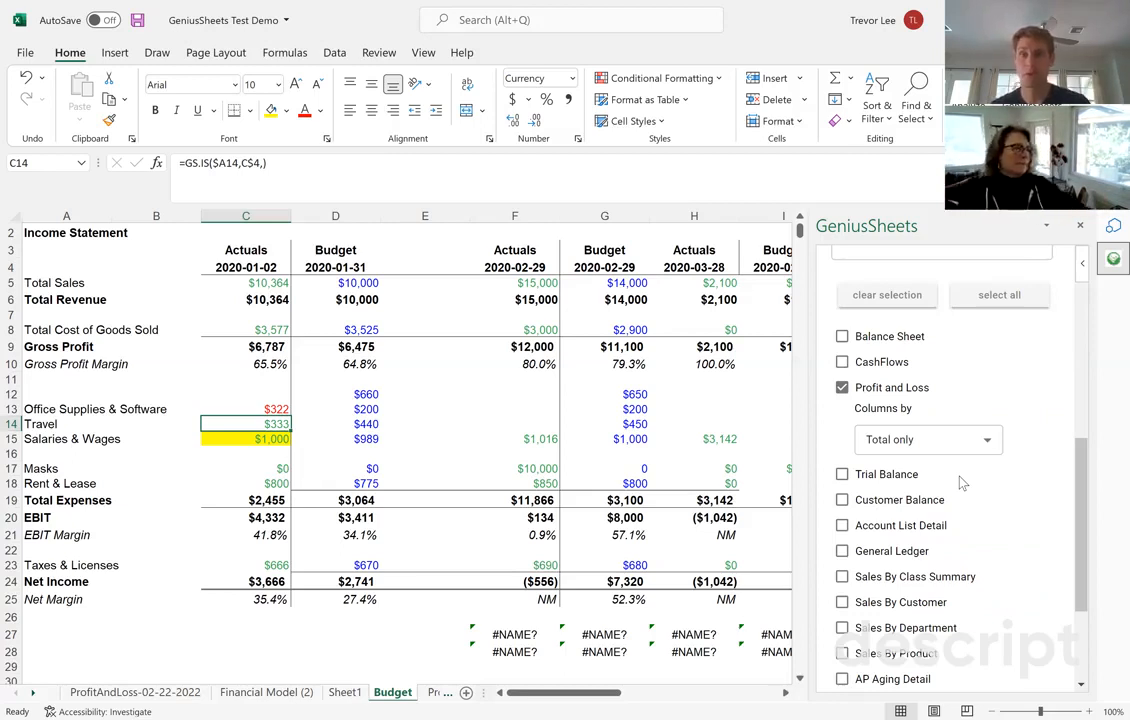
Try extending the GS.IS formula in C14 with an empty end date and "KP" as a fourth argument.
click(305, 174)
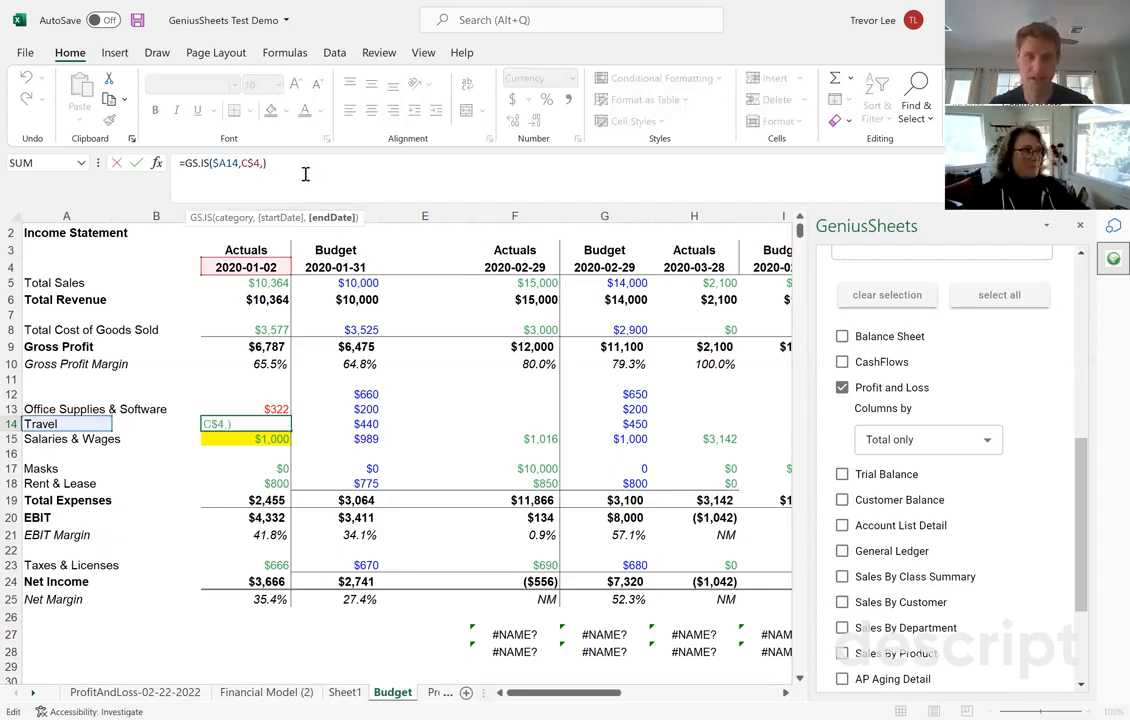
key(Left)
text(,)
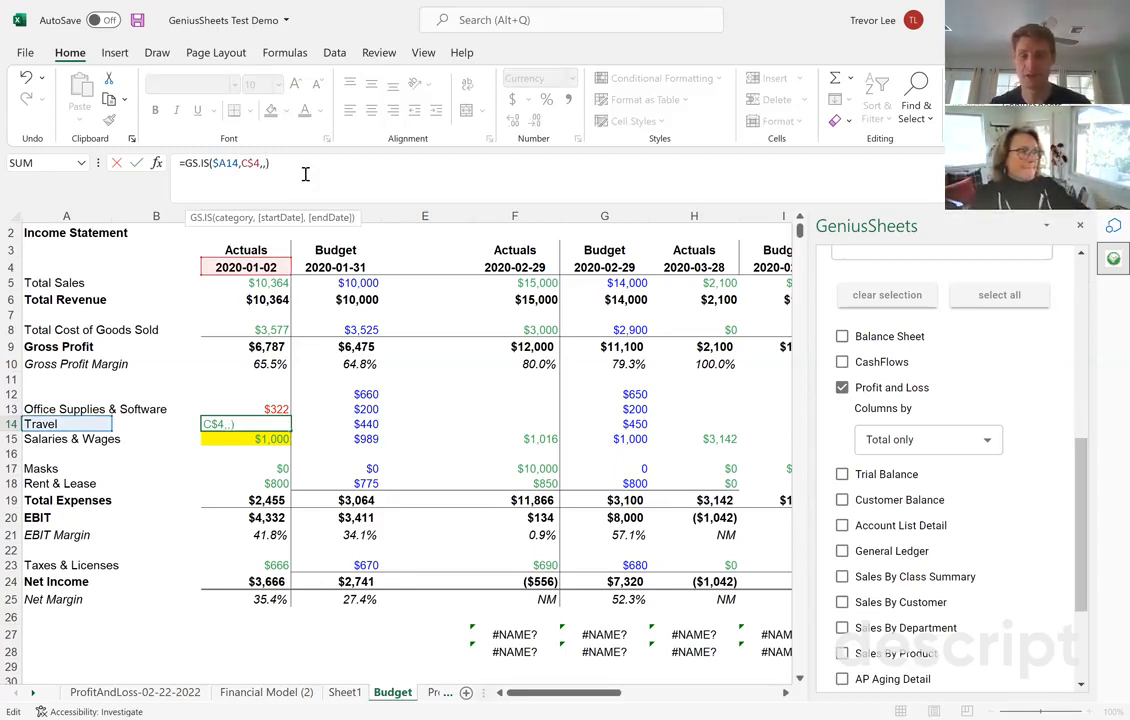
text("KP")
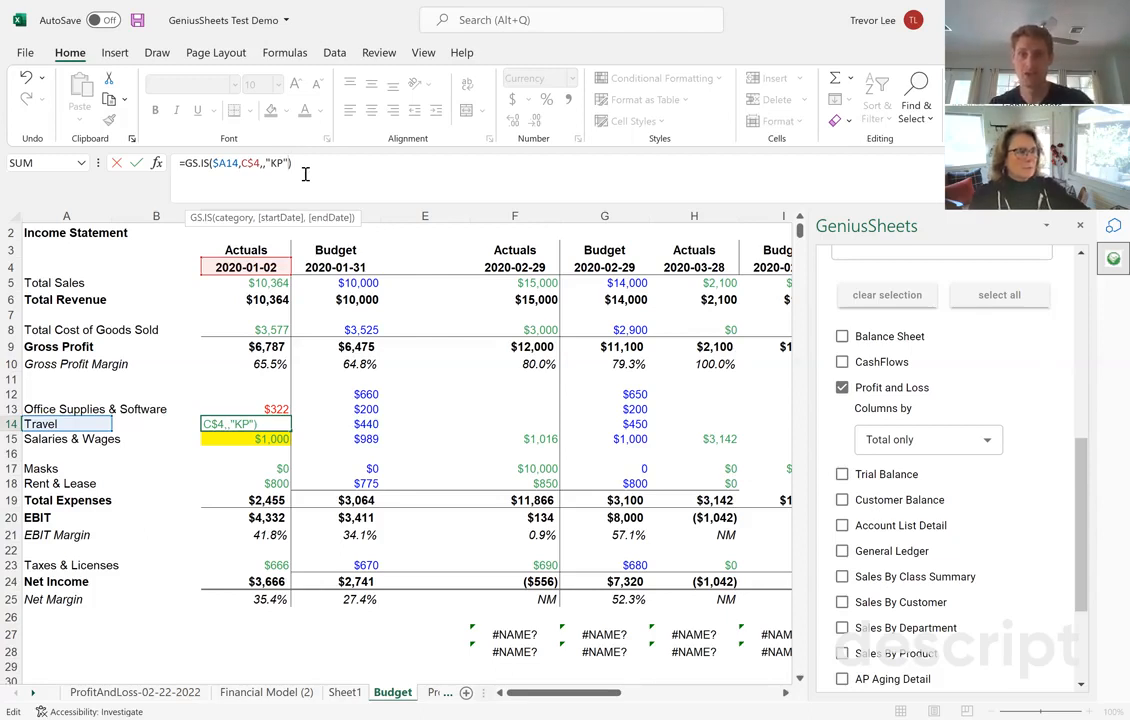
Select the income statement block A2:C27 and the February Actuals column F3:F25 for review, and clear the selection.
click(83, 237)
drag(83, 237, 240, 634)
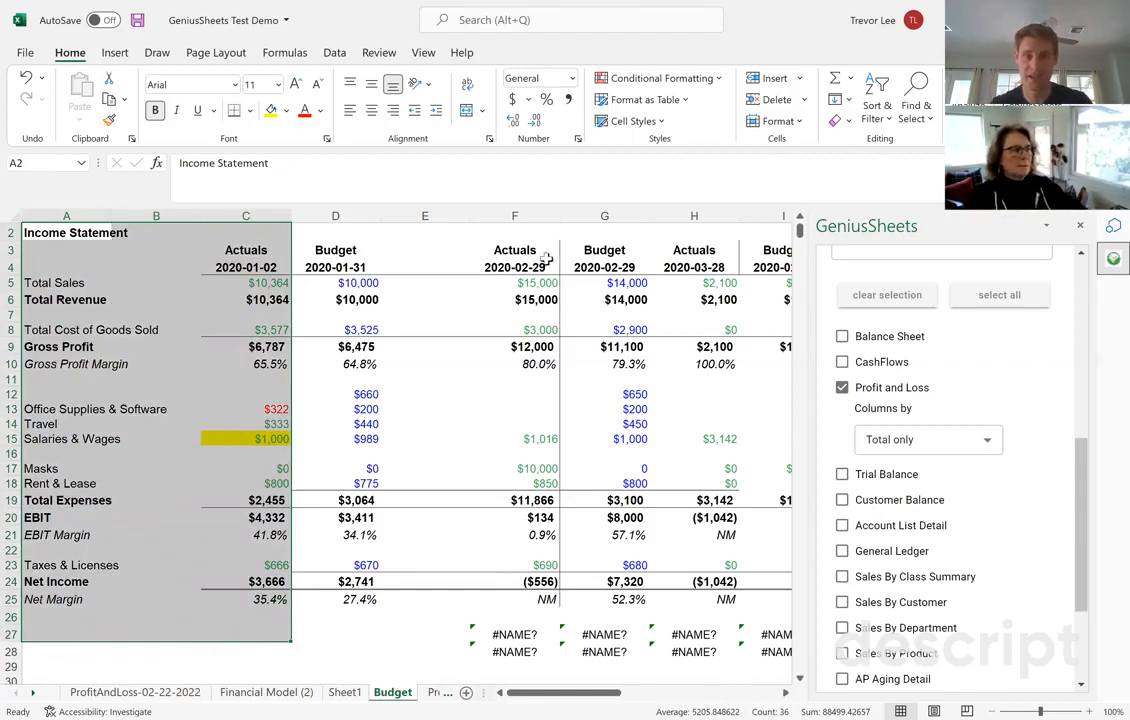
drag(547, 256, 550, 602)
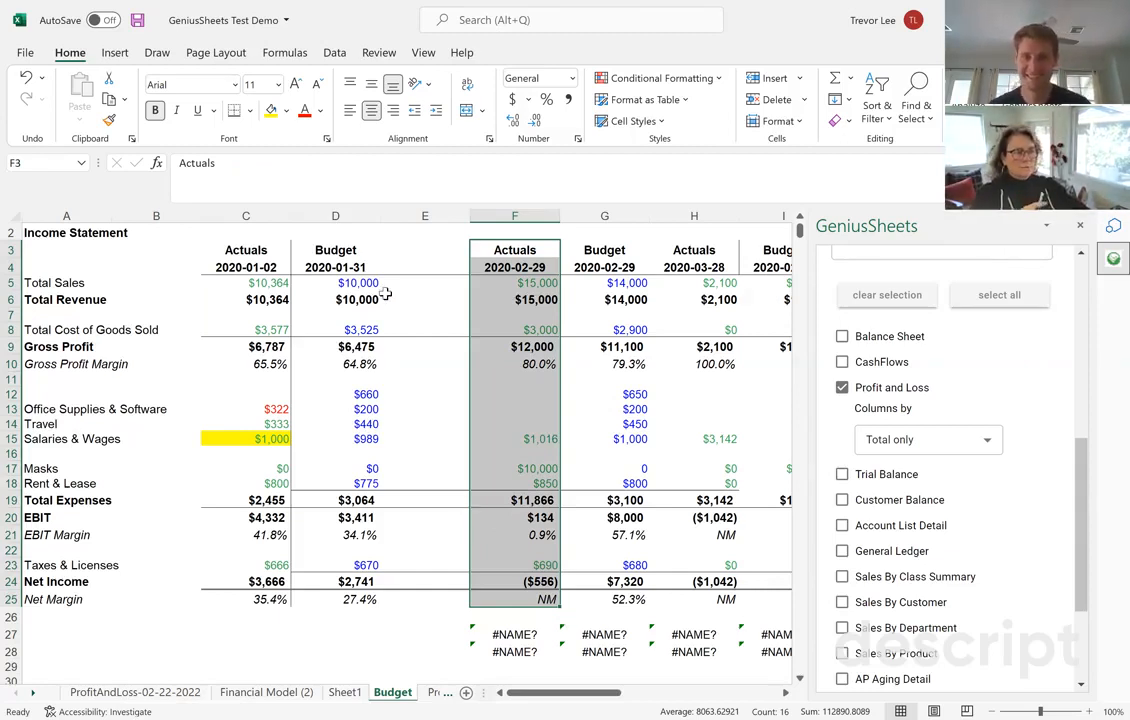
click(440, 313)
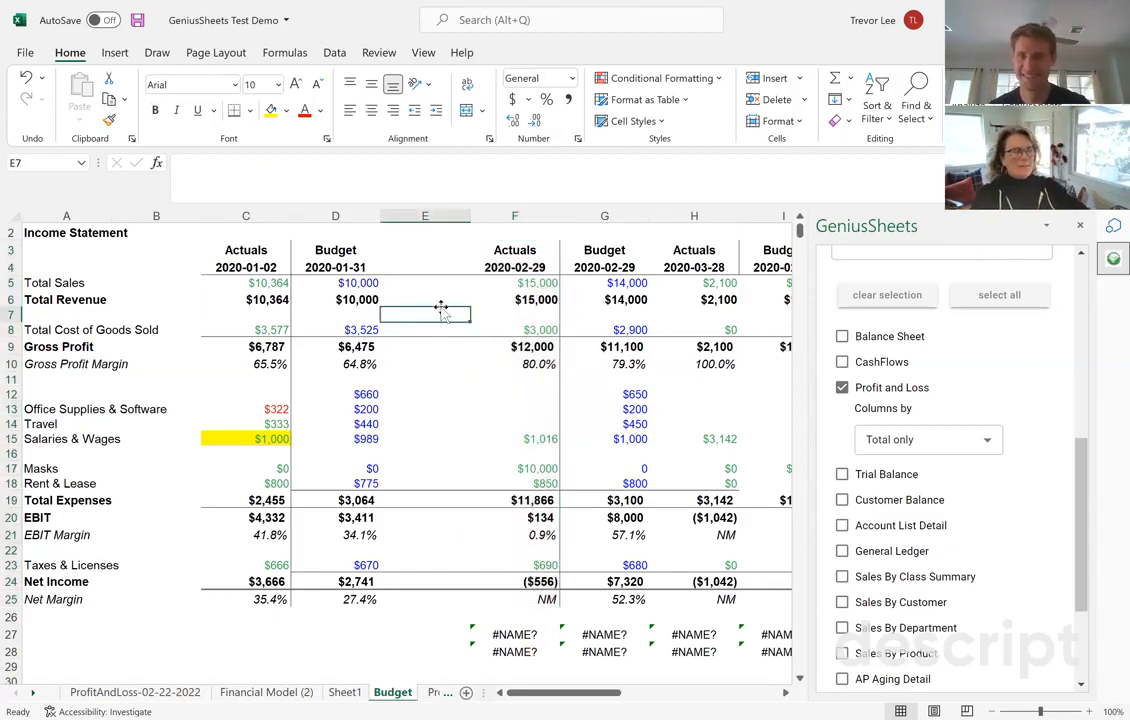